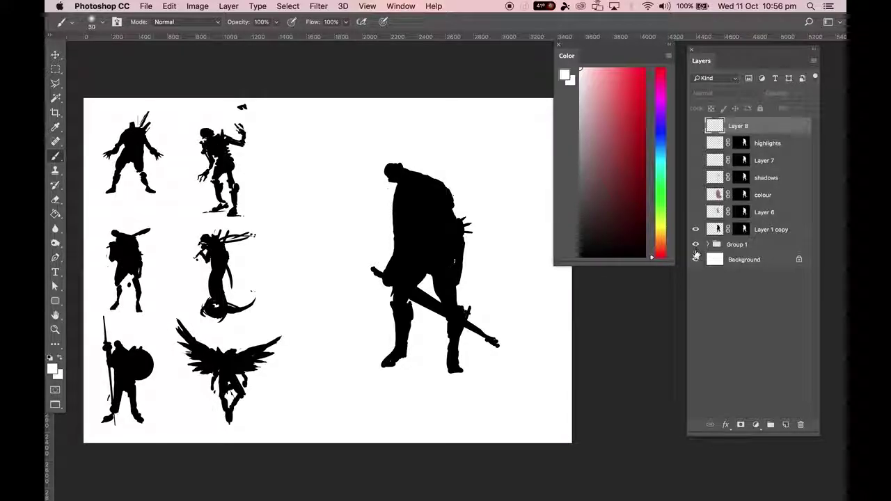
Step: Hide Group 1 and show Layer 6, colour, shadows, Layer 7, highlights and Layer 8 to reveal the full painting
{"action": "left_click", "coordinate": [695, 245]}
{"action": "left_click", "coordinate": [696, 212]}
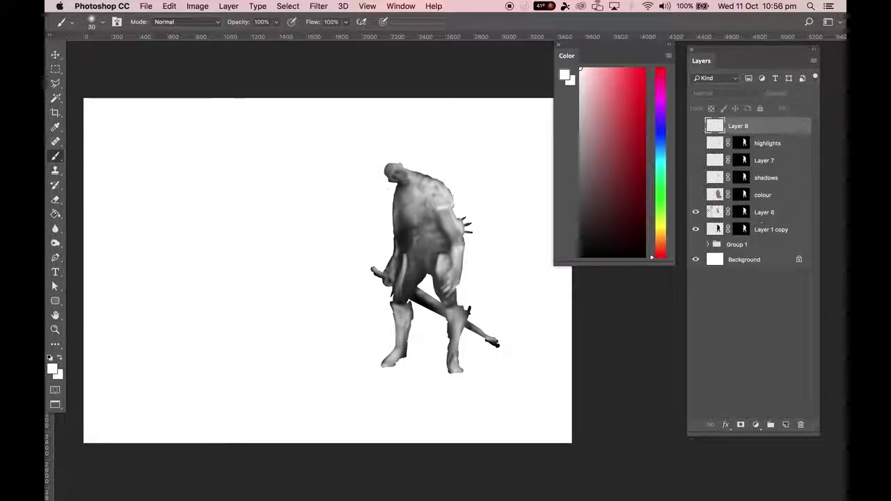
{"action": "left_click", "coordinate": [697, 196]}
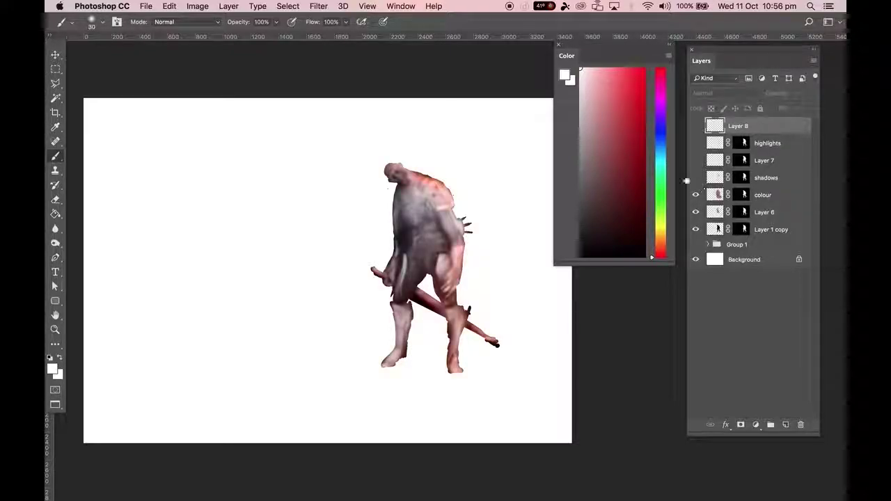
{"action": "left_click", "coordinate": [695, 178]}
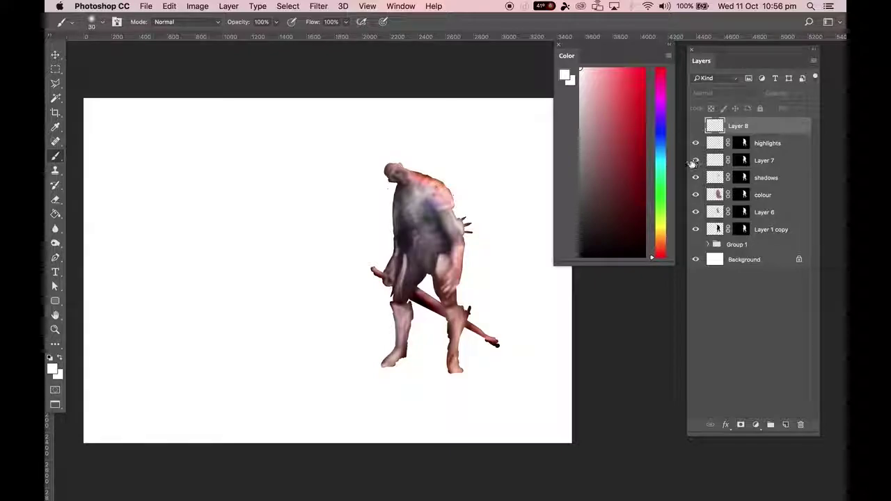
{"action": "left_click", "coordinate": [696, 142]}
{"action": "left_click", "coordinate": [696, 126]}
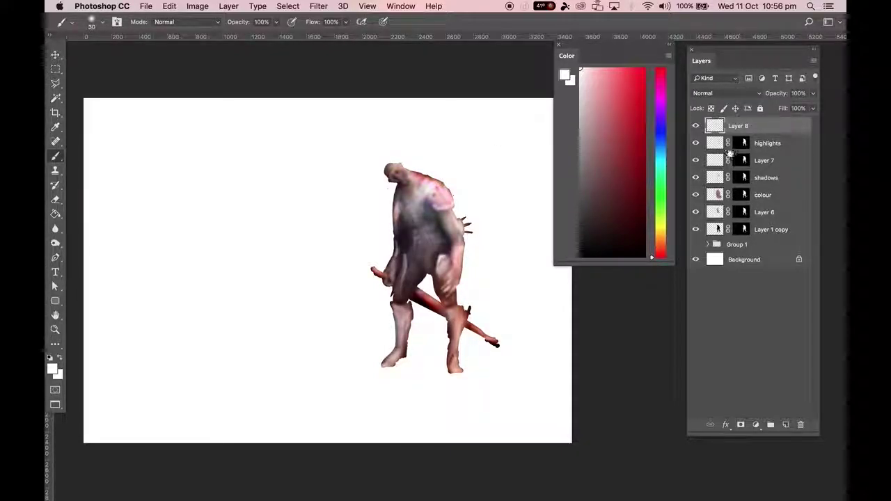
Step: Compare the painted figure with the highlights layer and Layer 7 hidden and shown
{"action": "left_click", "coordinate": [696, 144]}
{"action": "left_click", "coordinate": [697, 144]}
{"action": "left_click", "coordinate": [697, 161]}
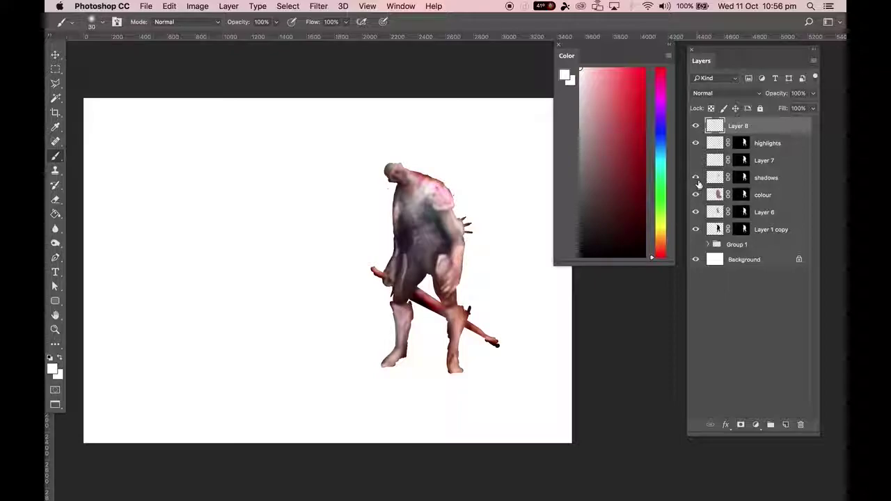
{"action": "left_click", "coordinate": [697, 144]}
{"action": "left_click", "coordinate": [696, 144]}
{"action": "left_click", "coordinate": [696, 160]}
Step: Shift the hue of the colour layer from red toward yellow-green with a Hue/Saturation adjustment
{"action": "key", "text": "super+equal"}
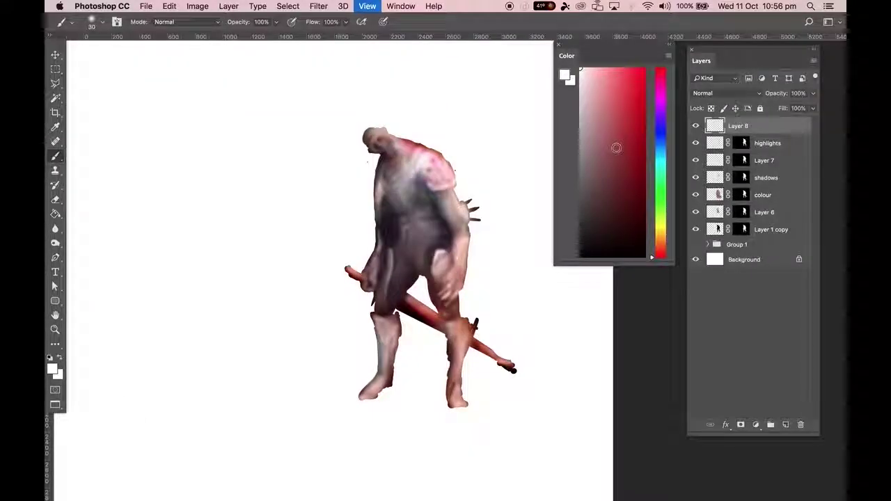
{"action": "left_click", "coordinate": [720, 195]}
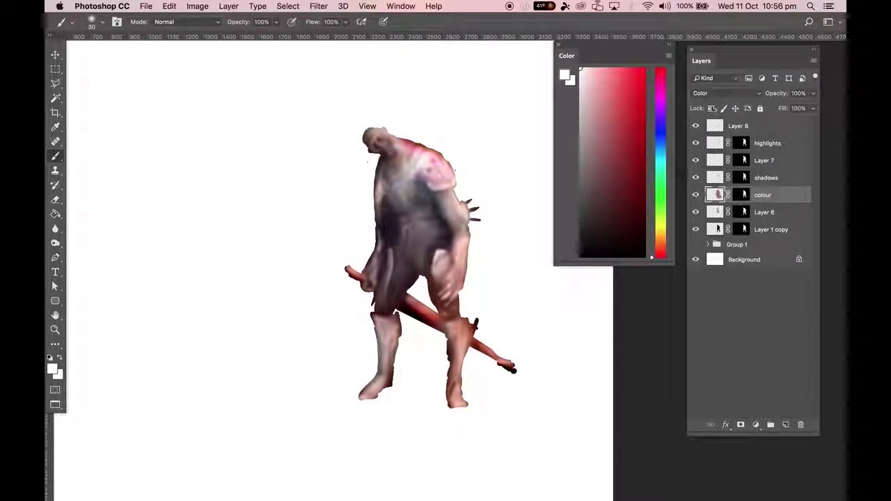
{"action": "left_click", "coordinate": [197, 6]}
{"action": "mouse_move", "coordinate": [216, 36]}
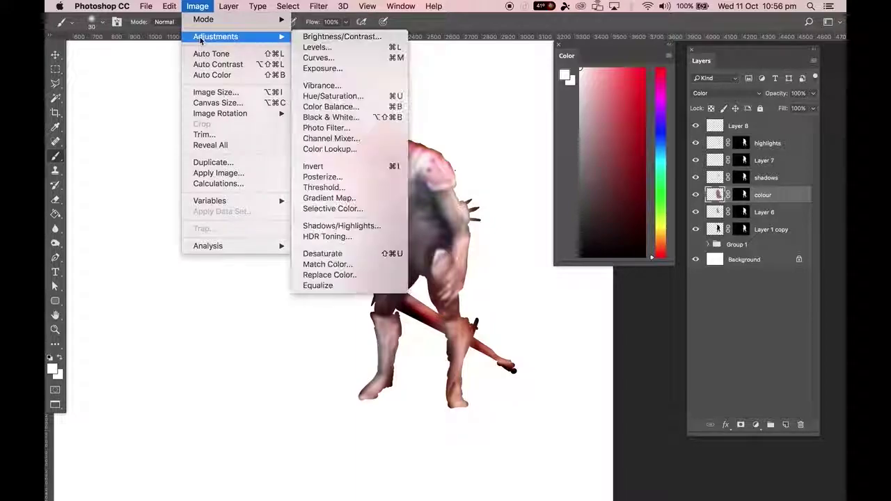
{"action": "left_click", "coordinate": [348, 98]}
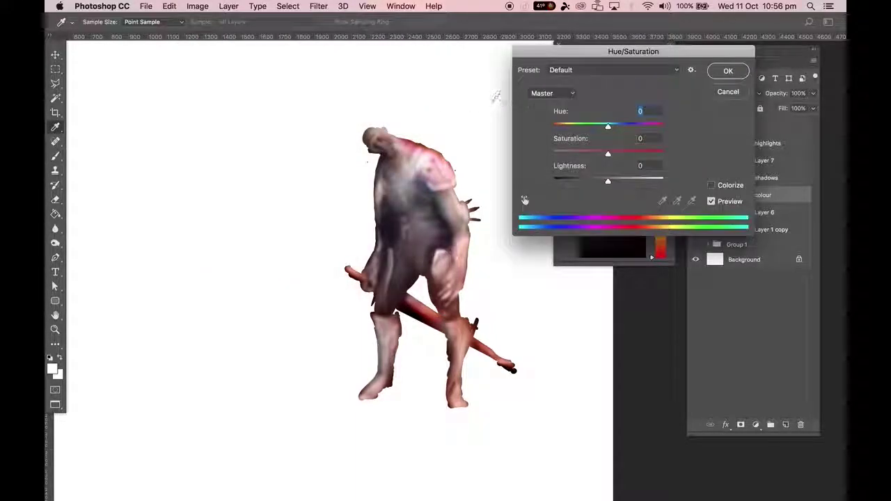
{"action": "left_click_drag", "start_coordinate": [604, 128], "coordinate": [626, 126]}
{"action": "left_click", "coordinate": [728, 71]}
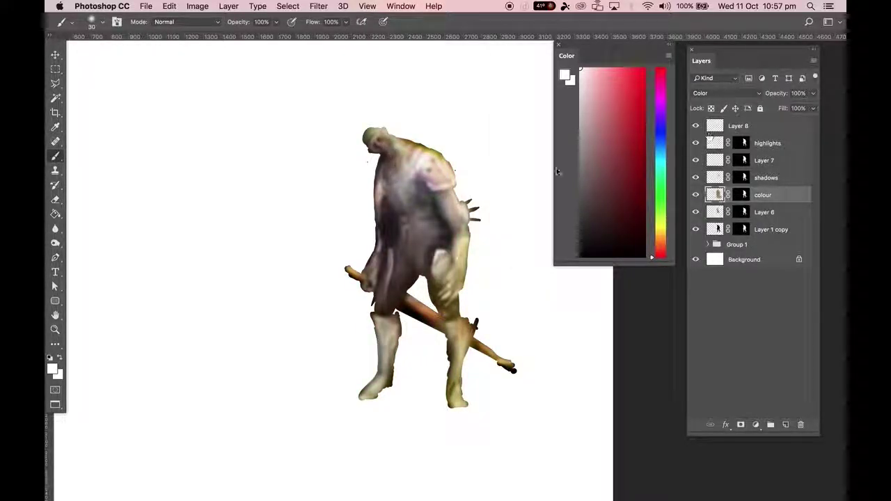
{"action": "left_click", "coordinate": [716, 127]}
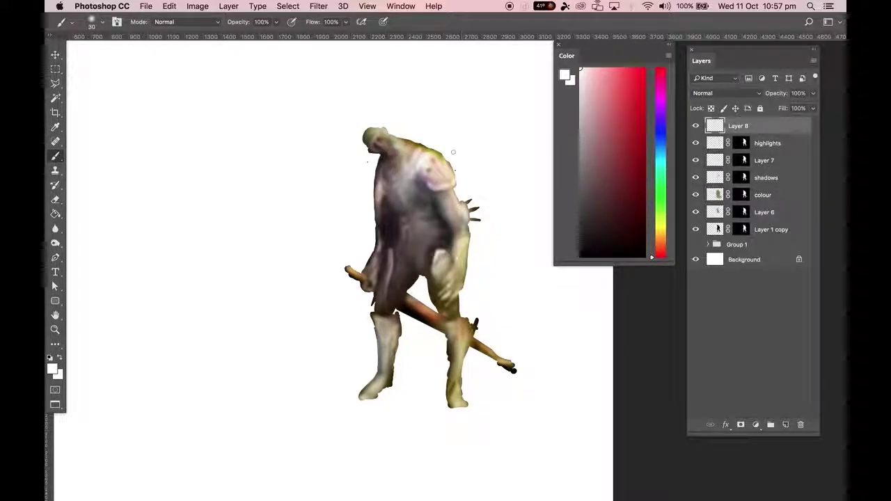
{"action": "left_click_drag", "start_coordinate": [439, 166], "coordinate": [446, 171]}
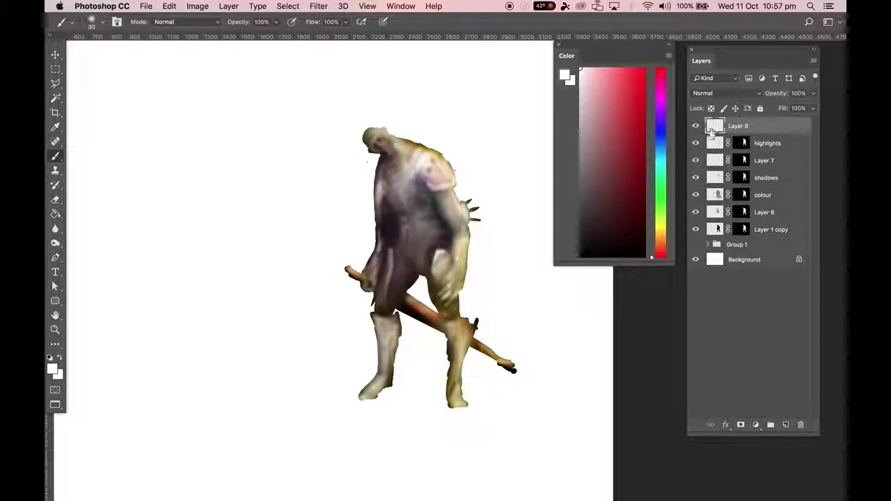
{"action": "left_click", "coordinate": [773, 232], "text": "shift"}
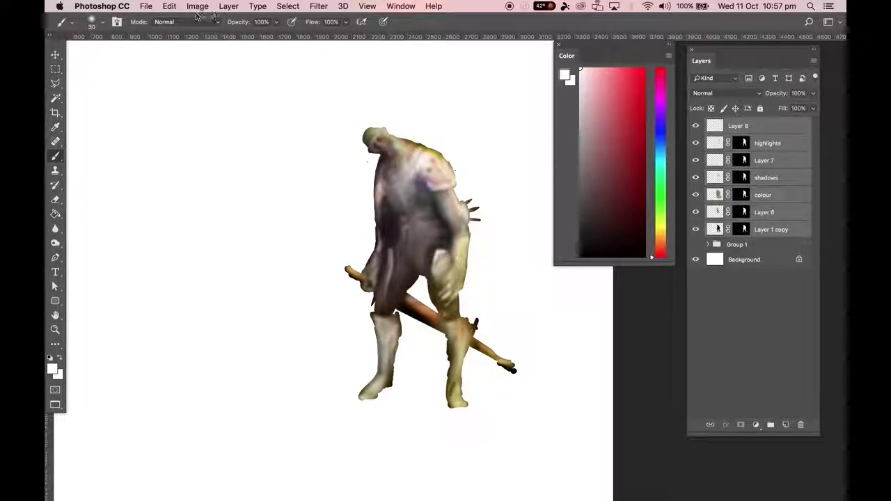
{"action": "left_click", "coordinate": [230, 6]}
{"action": "left_click", "coordinate": [230, 6]}
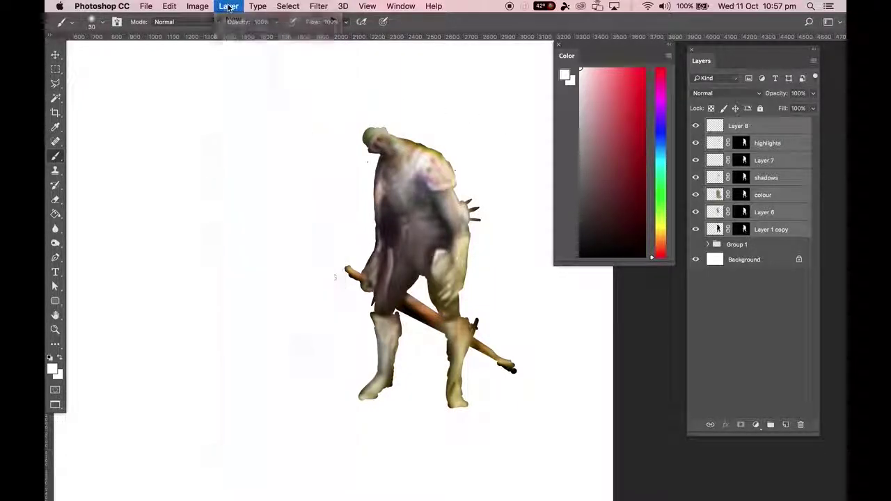
{"action": "left_click", "coordinate": [319, 5]}
{"action": "key", "text": "Escape"}
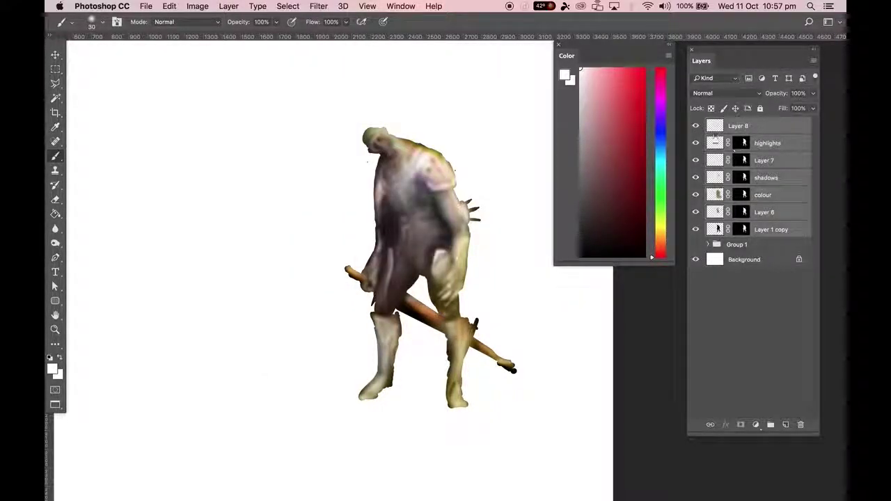
Step: Compare the figure with Layer 8 hidden and shown
{"action": "left_click", "coordinate": [696, 126]}
{"action": "left_click", "coordinate": [696, 126]}
{"action": "left_click", "coordinate": [696, 126]}
{"action": "left_click", "coordinate": [696, 126]}
{"action": "left_click", "coordinate": [696, 126]}
{"action": "left_click", "coordinate": [696, 126]}
Step: Add a new empty layer directly above Layer 8
{"action": "left_click", "coordinate": [743, 128]}
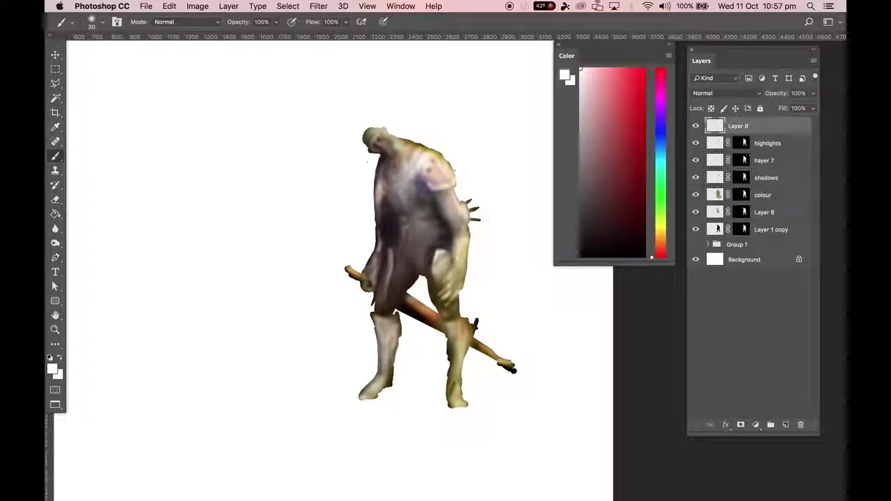
{"action": "left_click", "coordinate": [788, 425]}
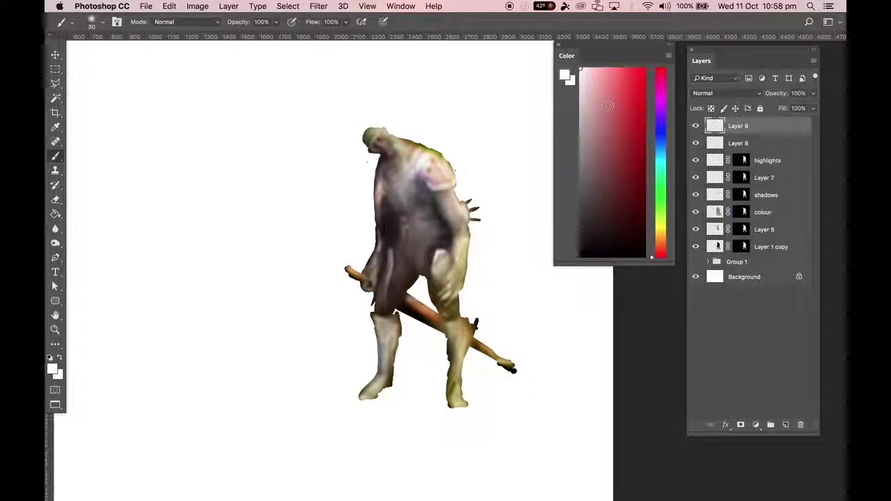
Step: Try stamping all visible layers, including the white Background, onto Layer 9 and moving the merged copy aside
{"action": "key", "text": "alt+shift+e"}
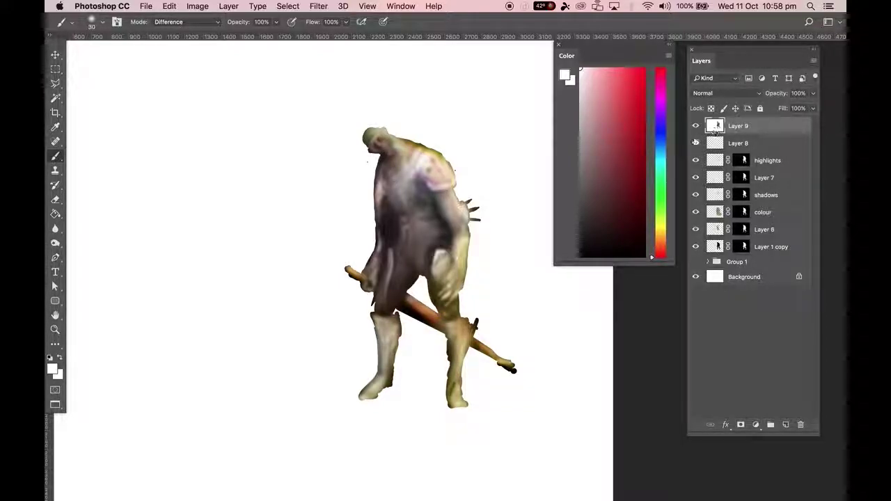
{"action": "key", "text": "v"}
{"action": "mouse_move", "coordinate": [460, 193]}
{"action": "left_mouse_down"}
{"action": "mouse_move", "coordinate": [340, 176]}
{"action": "mouse_move", "coordinate": [362, 240]}
{"action": "mouse_move", "coordinate": [360, 181]}
{"action": "mouse_move", "coordinate": [254, 181]}
{"action": "mouse_move", "coordinate": [251, 165]}
{"action": "mouse_move", "coordinate": [196, 193]}
{"action": "mouse_move", "coordinate": [234, 183]}
{"action": "left_mouse_up"}
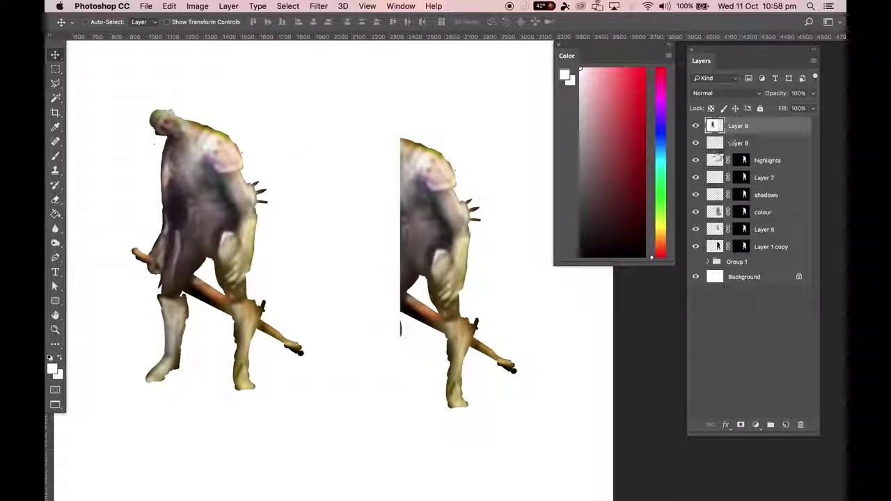
{"action": "key", "text": "super+z"}
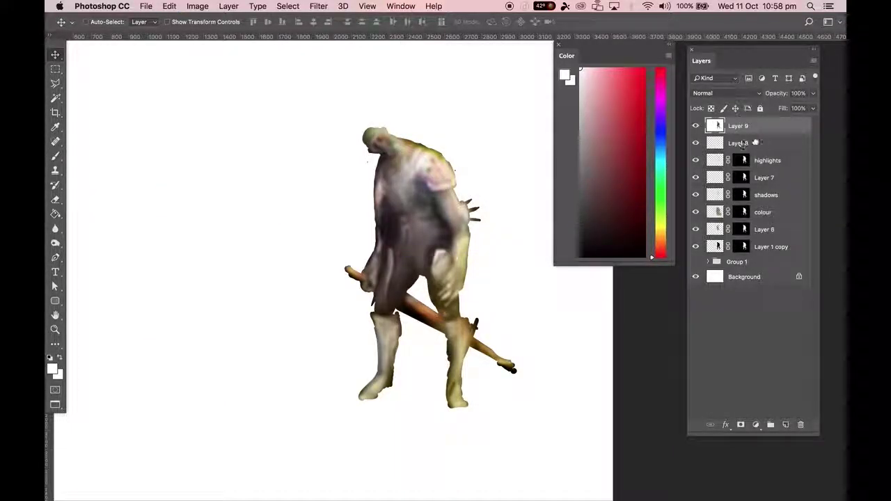
{"action": "left_click_drag", "start_coordinate": [707, 129], "coordinate": [748, 134]}
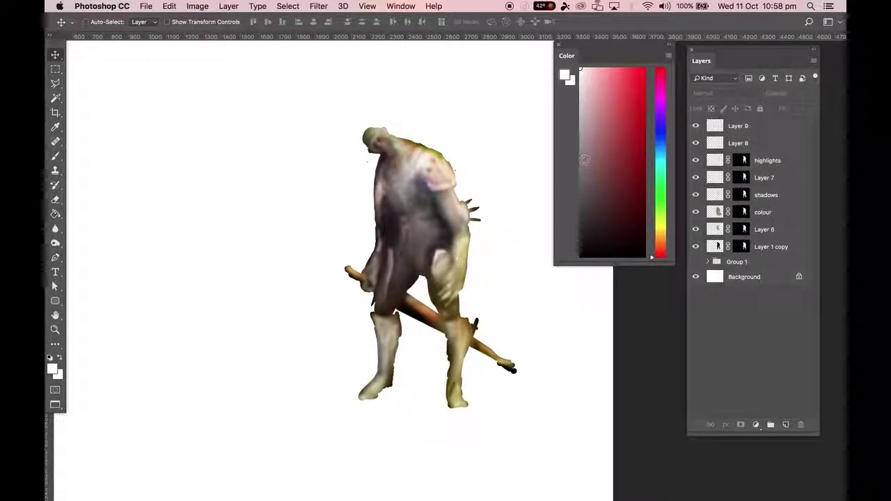
Step: With the Background hidden, stamp the visible layers onto Layer 9 and move the merged figure left of the original
{"action": "left_click", "coordinate": [695, 278]}
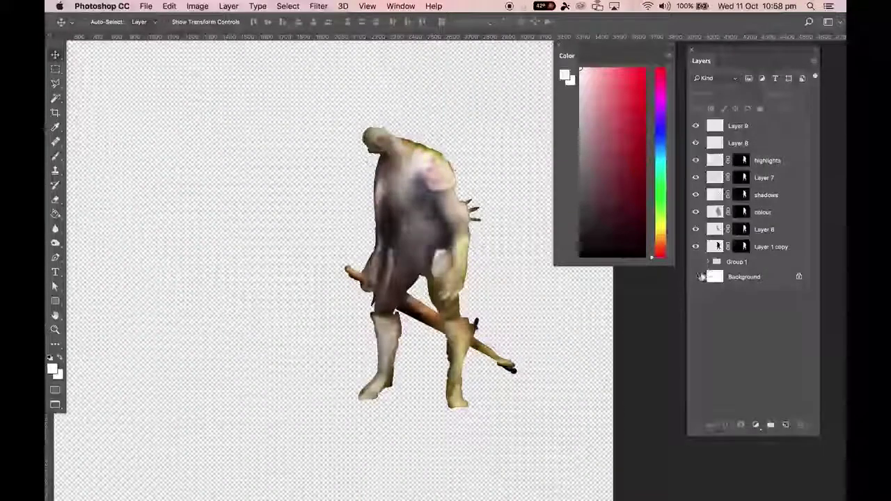
{"action": "left_click", "coordinate": [760, 127]}
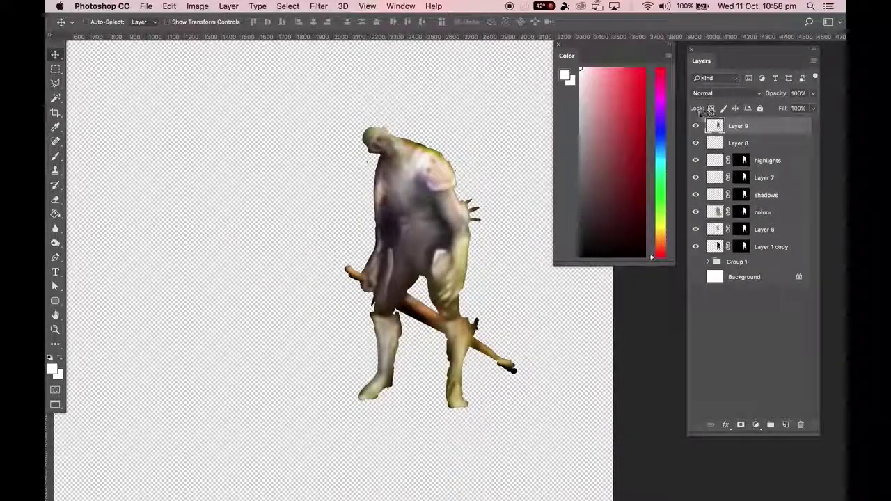
{"action": "left_click_drag", "start_coordinate": [445, 222], "coordinate": [268, 227]}
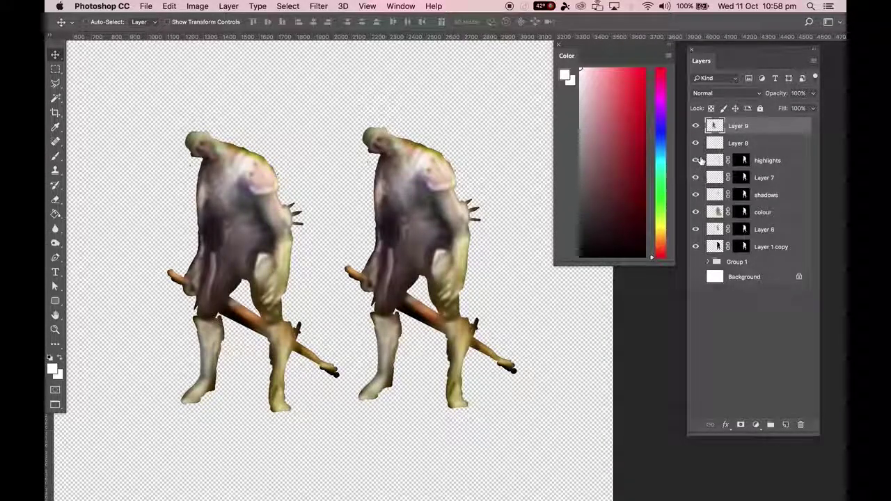
Step: Group the layers from Layer 8 down to Layer 1 copy and hide the new group
{"action": "left_click", "coordinate": [704, 144]}
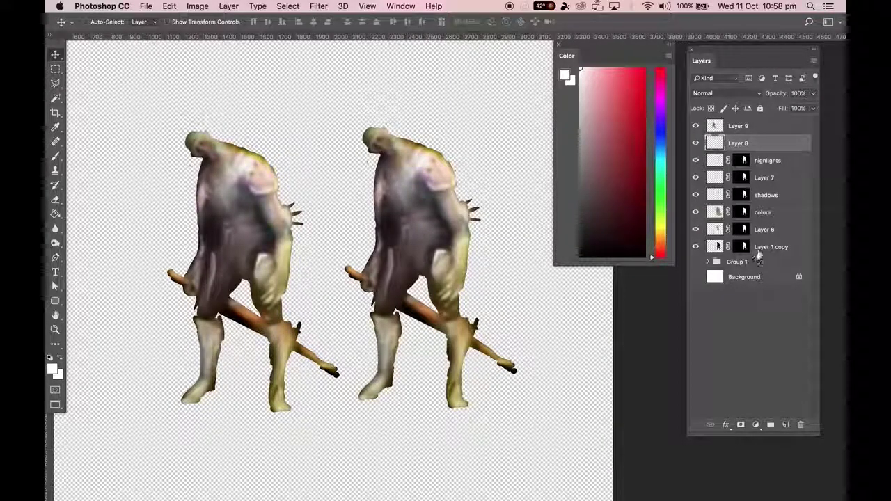
{"action": "left_click", "coordinate": [717, 246]}
{"action": "left_click", "coordinate": [756, 147], "text": "shift"}
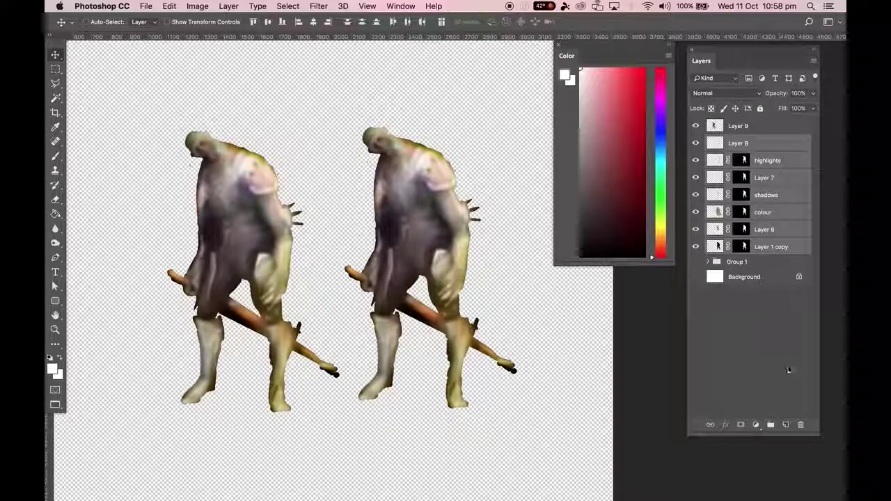
{"action": "left_click", "coordinate": [771, 424]}
{"action": "left_click", "coordinate": [696, 141]}
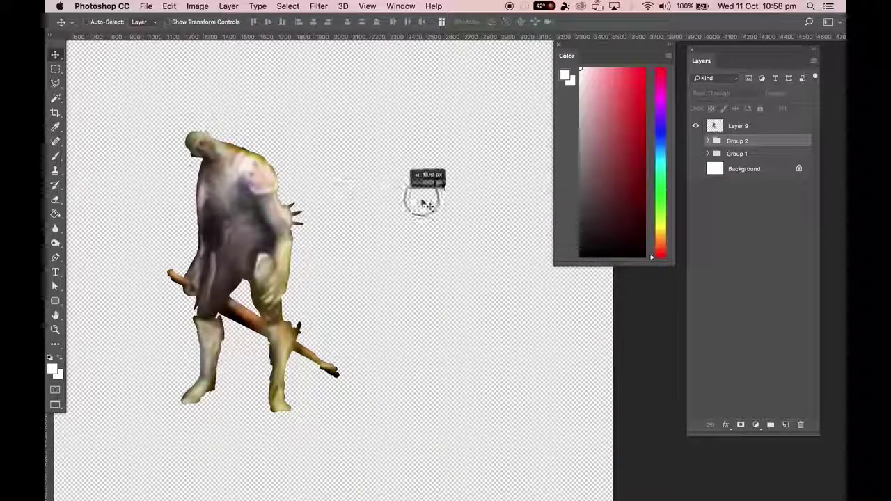
Step: Move the merged figure on Layer 9 toward the middle of the canvas and show the Background again
{"action": "key", "text": "alt+bracketright"}
{"action": "left_click_drag", "start_coordinate": [328, 215], "coordinate": [453, 190]}
{"action": "left_click", "coordinate": [696, 168]}
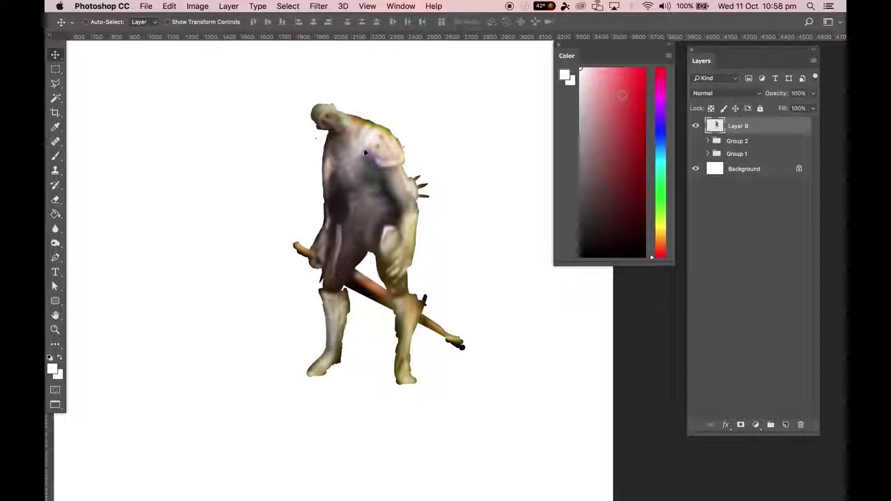
Step: Load the outline of the figure on Layer 9 as a selection and turn it into a layer mask
{"action": "key", "text": "super+plus"}
{"action": "key", "text": "super+plus"}
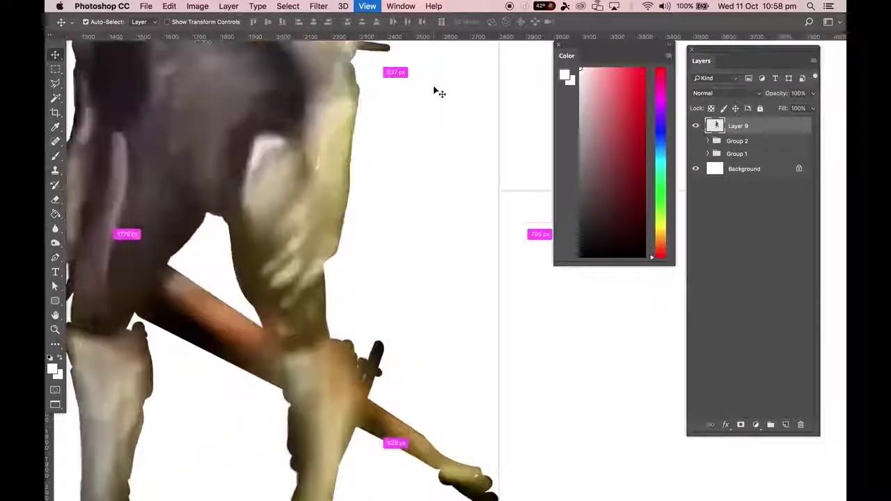
{"action": "key", "text": "super+minus"}
{"action": "scroll", "coordinate": [439, 92], "scroll_direction": "up", "scroll_amount": 3}
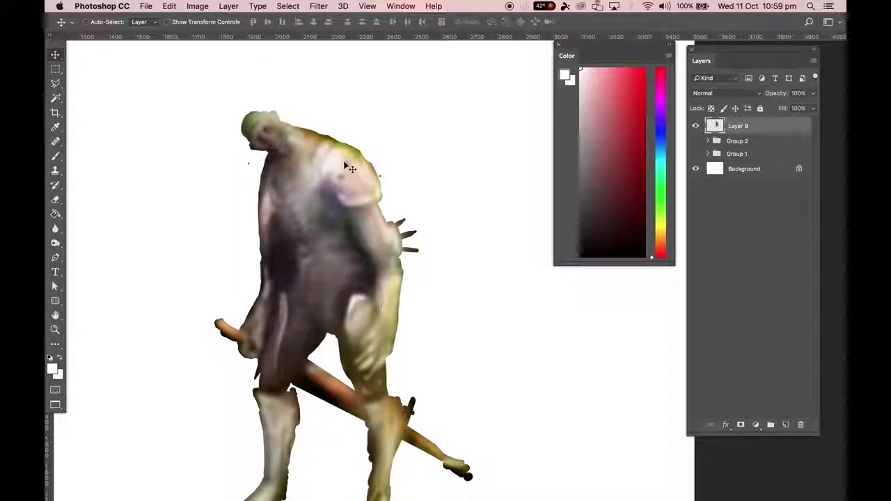
{"action": "scroll", "coordinate": [349, 168], "scroll_direction": "down", "scroll_amount": 2}
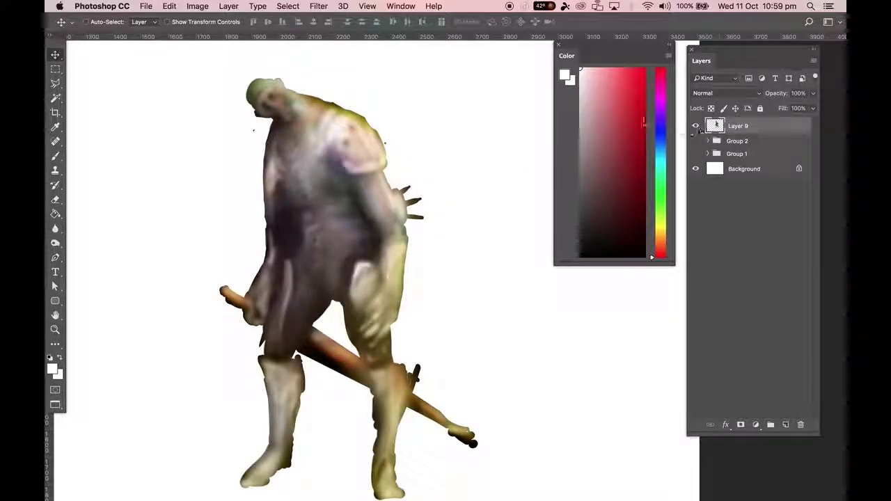
{"action": "left_click", "coordinate": [717, 126], "text": "super"}
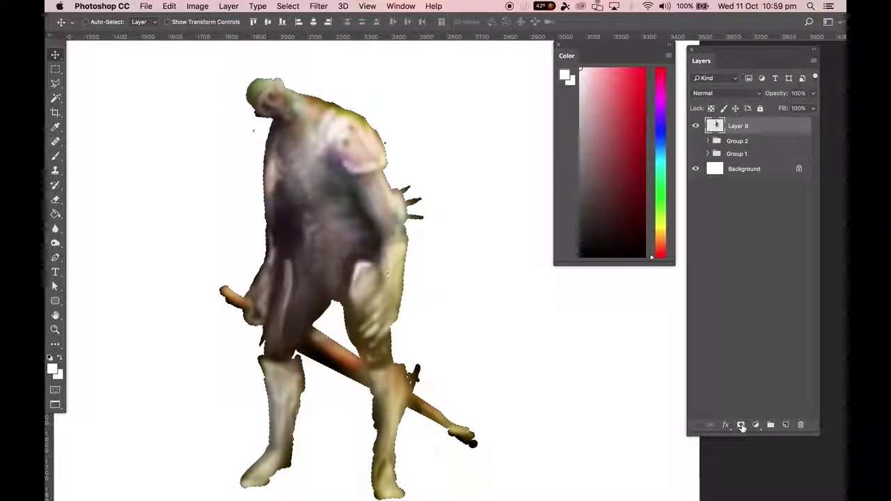
{"action": "left_click", "coordinate": [742, 425]}
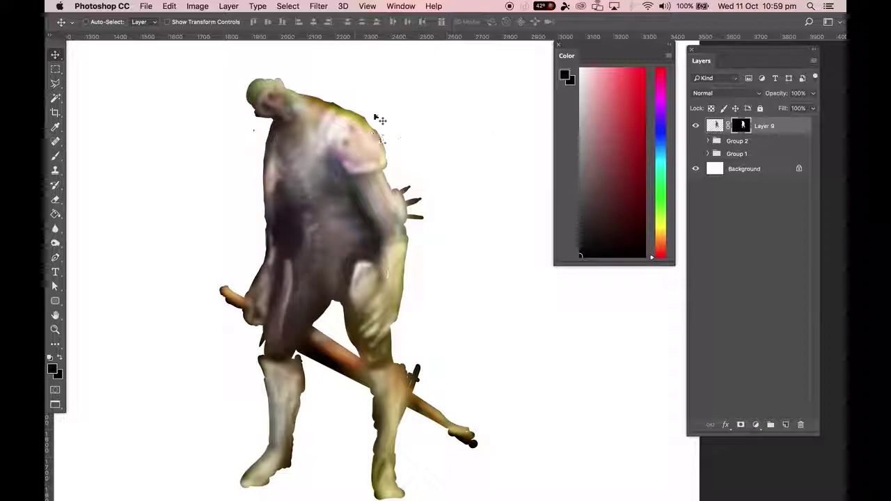
{"action": "scroll", "coordinate": [351, 139], "scroll_direction": "down", "scroll_amount": 1}
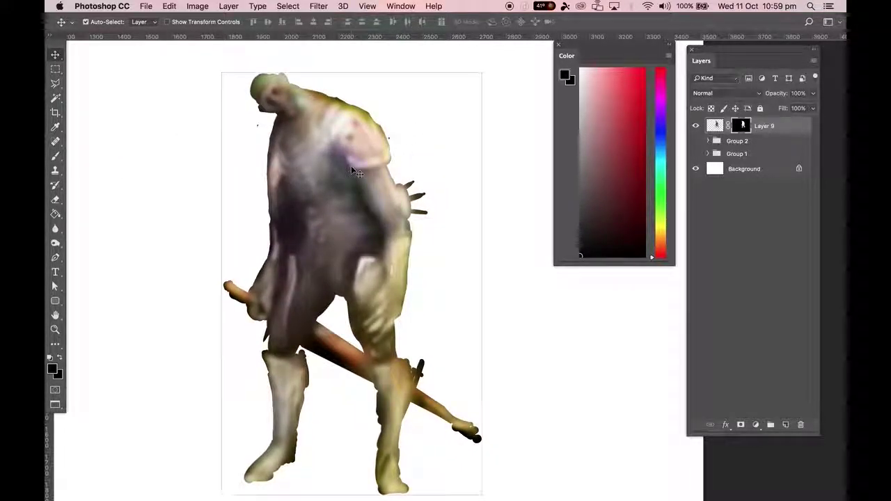
{"action": "key", "text": "super+minus"}
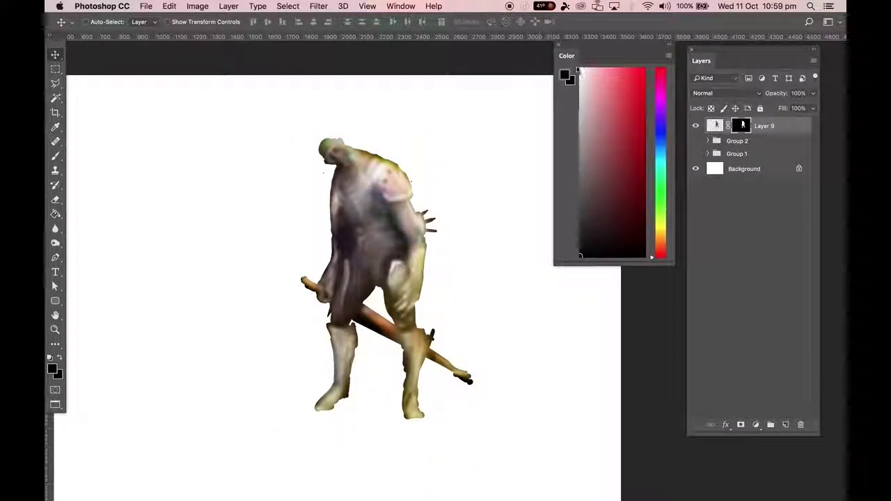
Step: Close the Color panel and slightly enlarge and reposition the masked figure on Layer 9 with Free Transform
{"action": "left_click", "coordinate": [558, 44]}
{"action": "scroll", "coordinate": [348, 150], "scroll_direction": "down", "scroll_amount": 1}
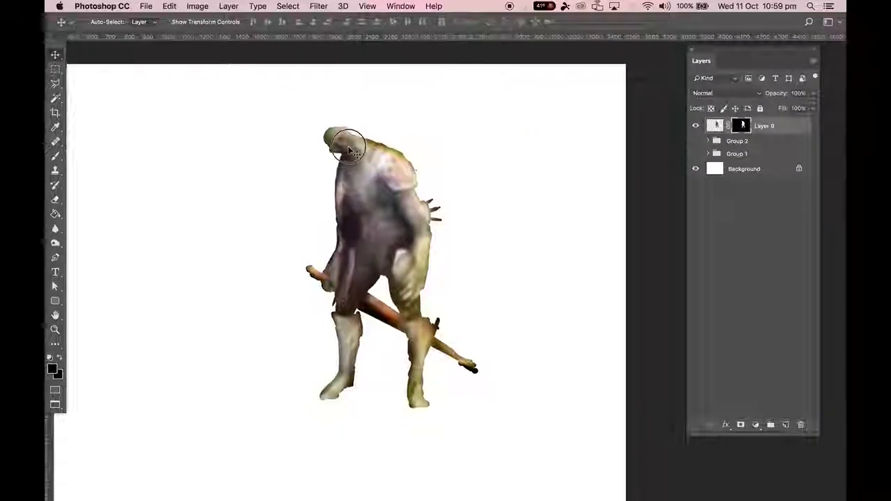
{"action": "scroll", "coordinate": [348, 150], "scroll_direction": "down", "scroll_amount": 1}
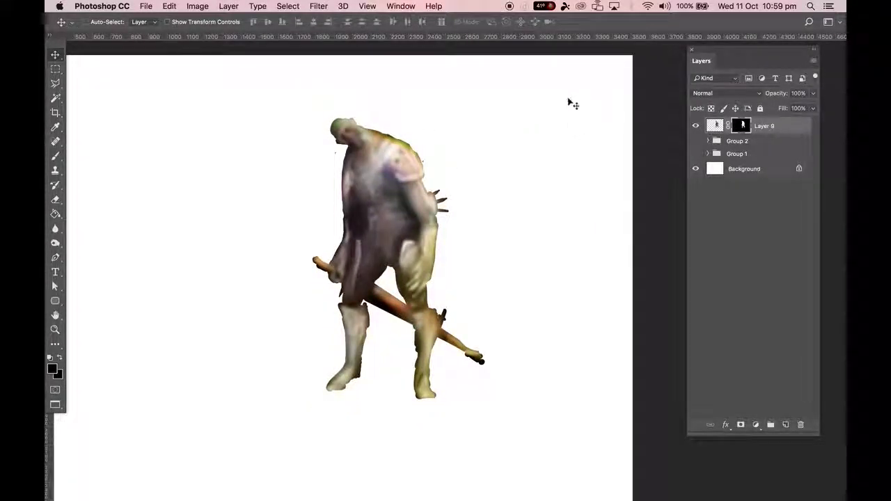
{"action": "key", "text": "super+t"}
{"action": "left_click_drag", "start_coordinate": [481, 115], "coordinate": [460, 163]}
{"action": "left_click_drag", "start_coordinate": [471, 123], "coordinate": [480, 102]}
{"action": "left_click_drag", "start_coordinate": [439, 155], "coordinate": [452, 165]}
{"action": "left_click_drag", "start_coordinate": [492, 112], "coordinate": [492, 101]}
{"action": "key", "text": "Return"}
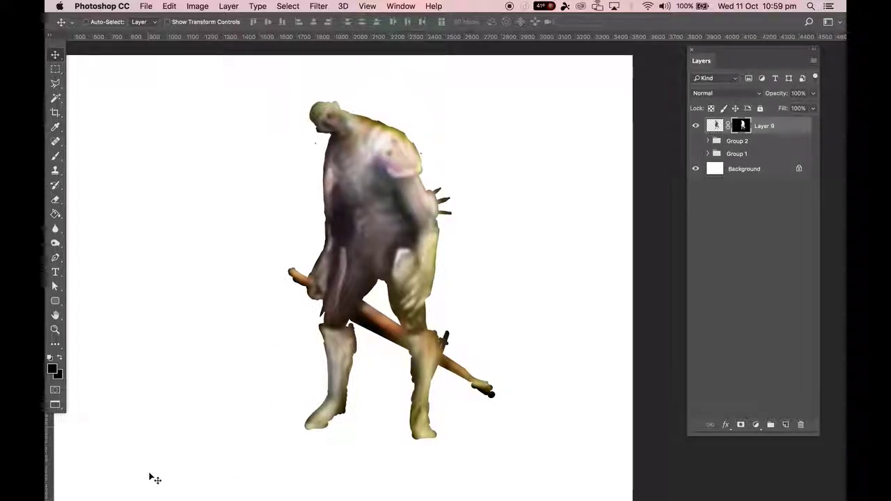
Step: Switch to Safari and dismiss the window showing the desert photo
{"action": "mouse_move", "coordinate": [142, 495]}
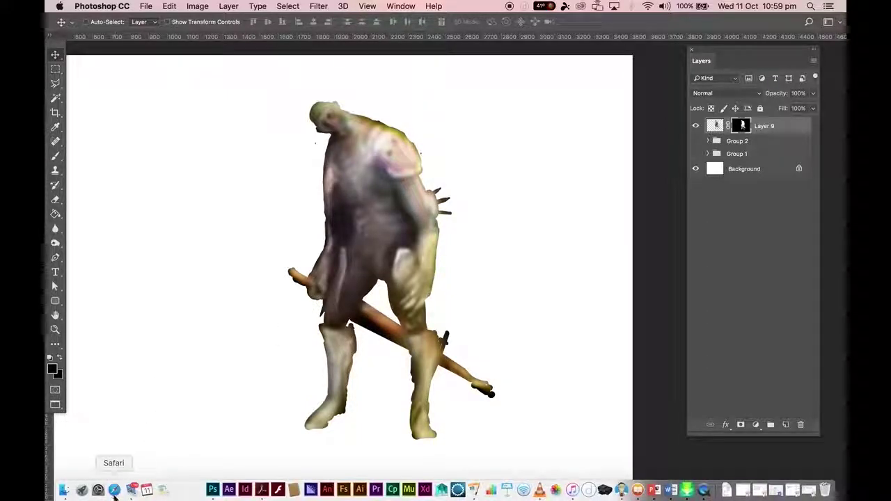
{"action": "left_click", "coordinate": [115, 491]}
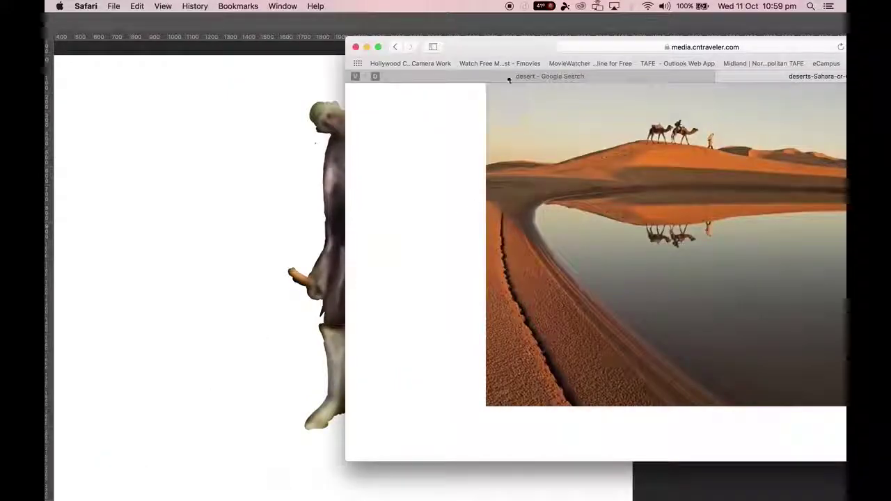
{"action": "double_click", "coordinate": [474, 43]}
{"action": "left_click", "coordinate": [454, 56]}
{"action": "key", "text": "Return"}
{"action": "left_click", "coordinate": [134, 55]}
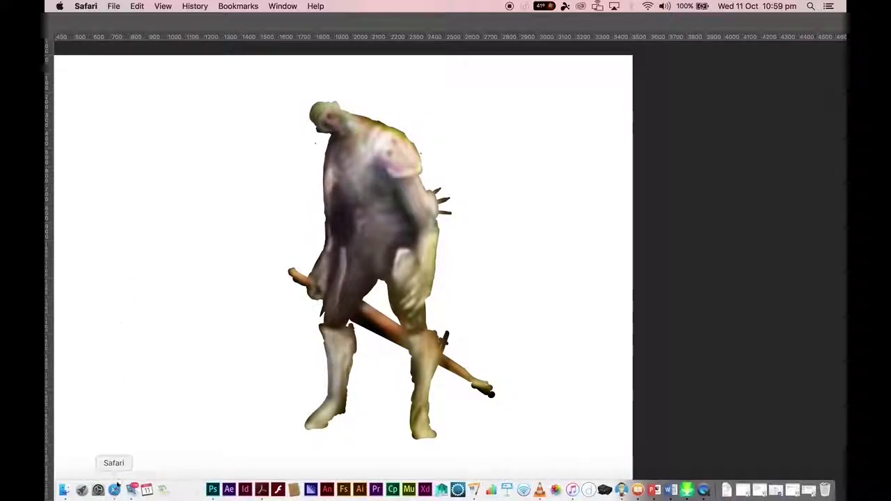
Step: Bring up a fresh Safari window and search Google Images for "rust"
{"action": "left_click", "coordinate": [113, 488]}
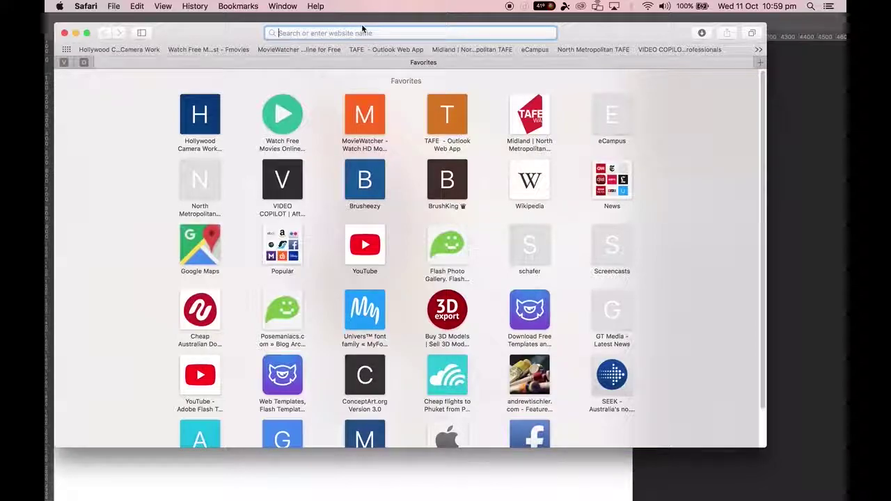
{"action": "type", "text": "rust"}
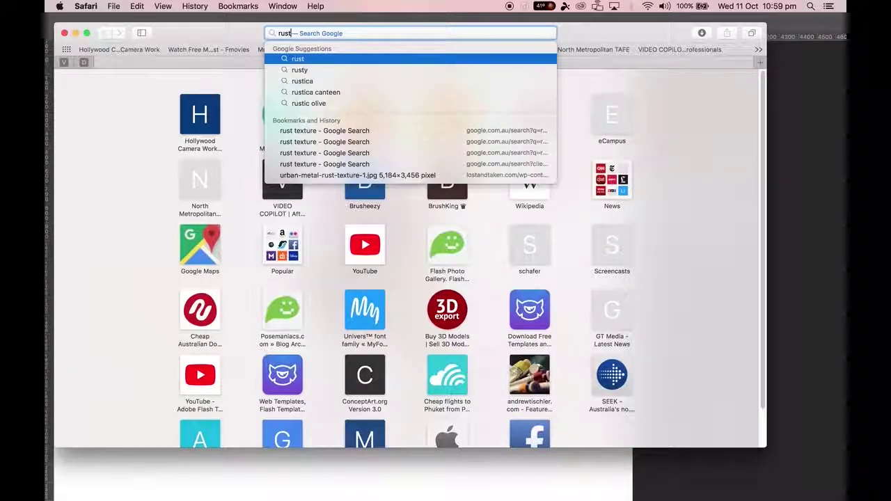
{"action": "key", "text": "Escape"}
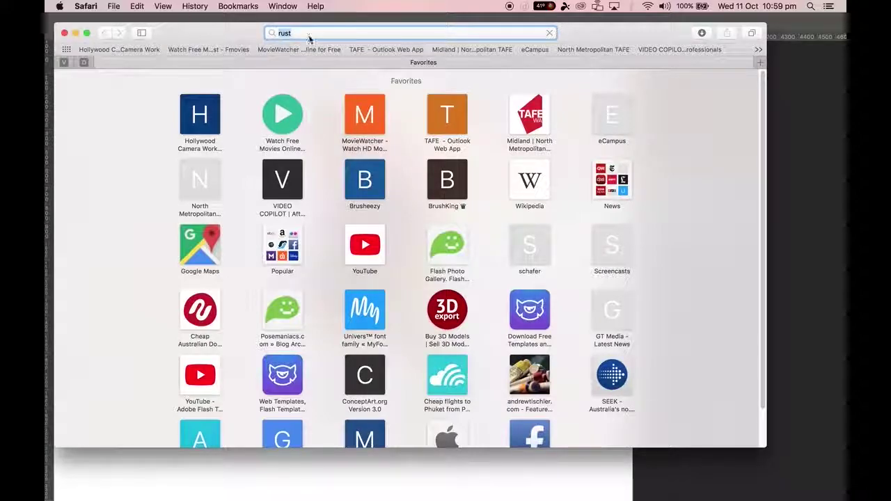
{"action": "key", "text": "Return"}
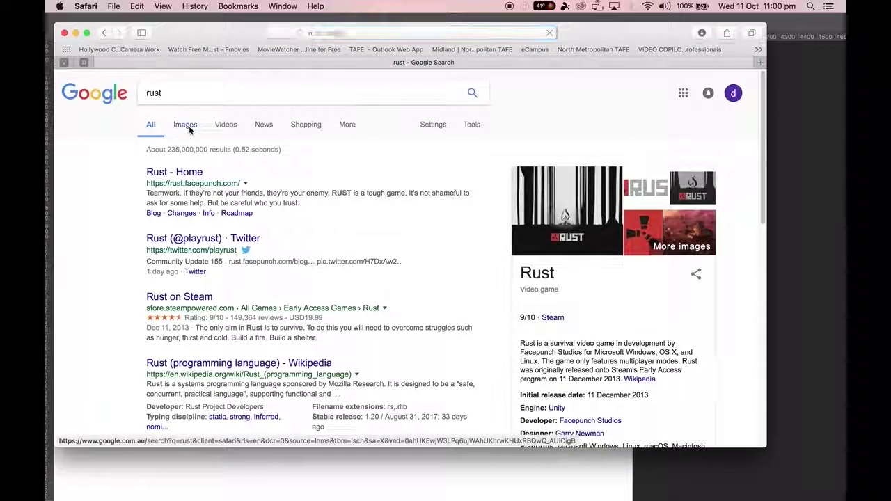
{"action": "left_click", "coordinate": [185, 125]}
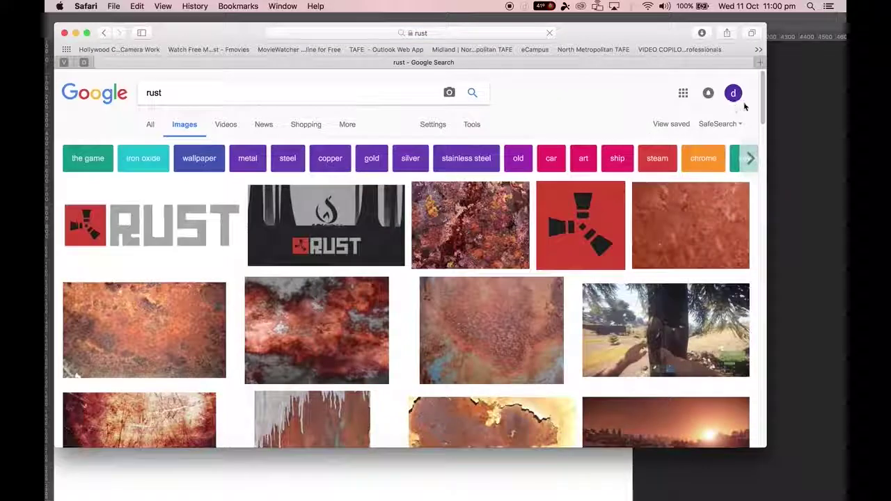
Step: Look through the rust image results for a metal texture suited to the character
{"action": "mouse_move", "coordinate": [764, 104]}
{"action": "left_mouse_down"}
{"action": "mouse_move", "coordinate": [754, 155]}
{"action": "mouse_move", "coordinate": [773, 90]}
{"action": "mouse_move", "coordinate": [773, 108]}
{"action": "left_mouse_up"}
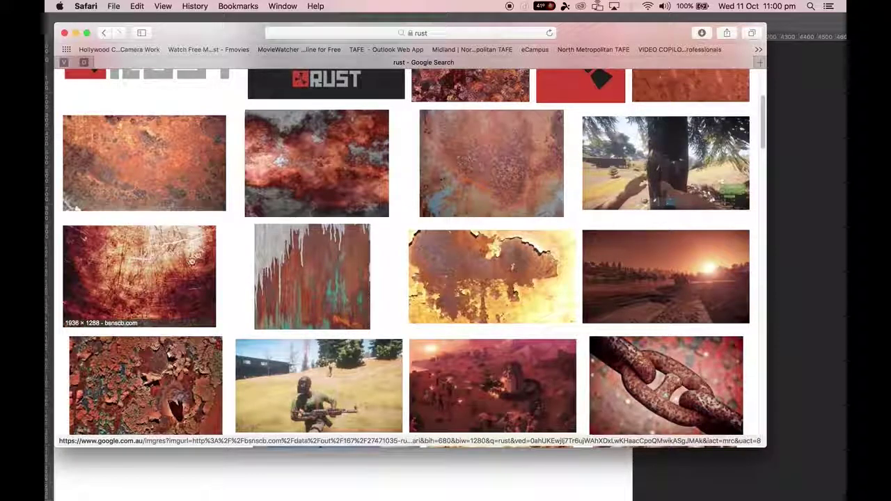
{"action": "scroll", "coordinate": [759, 144], "scroll_direction": "down", "scroll_amount": 10}
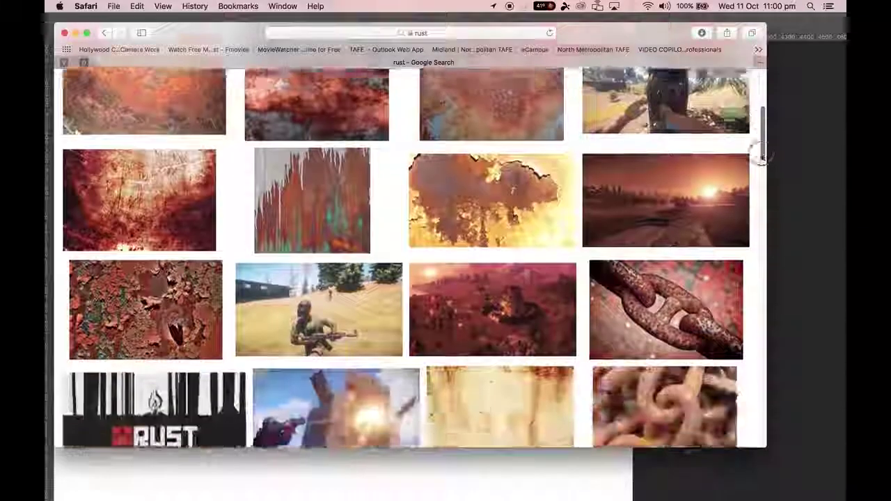
{"action": "scroll", "coordinate": [751, 201], "scroll_direction": "down", "scroll_amount": 5}
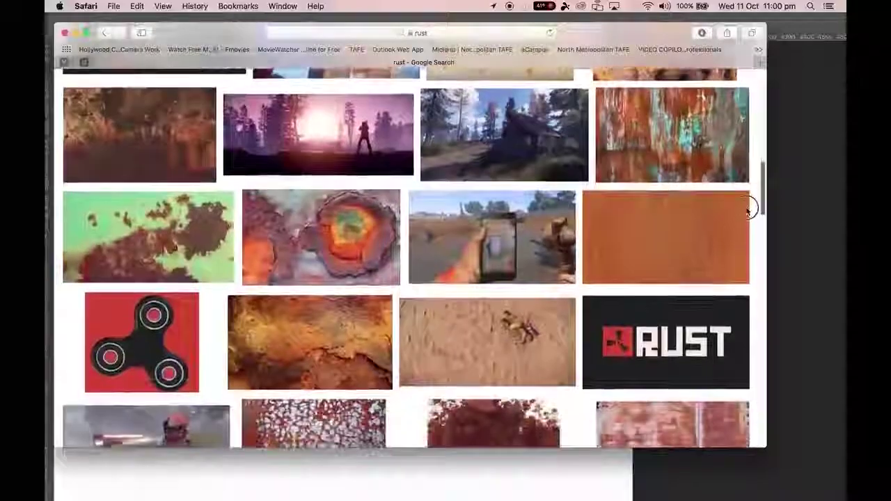
{"action": "scroll", "coordinate": [745, 223], "scroll_direction": "down", "scroll_amount": 5}
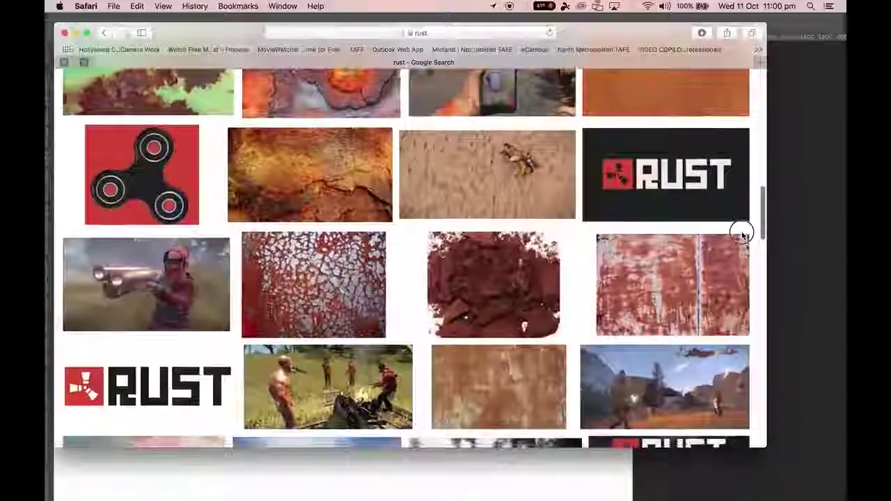
{"action": "scroll", "coordinate": [315, 81], "scroll_direction": "up", "scroll_amount": 1}
{"action": "left_click_drag", "start_coordinate": [243, 34], "coordinate": [649, 68]}
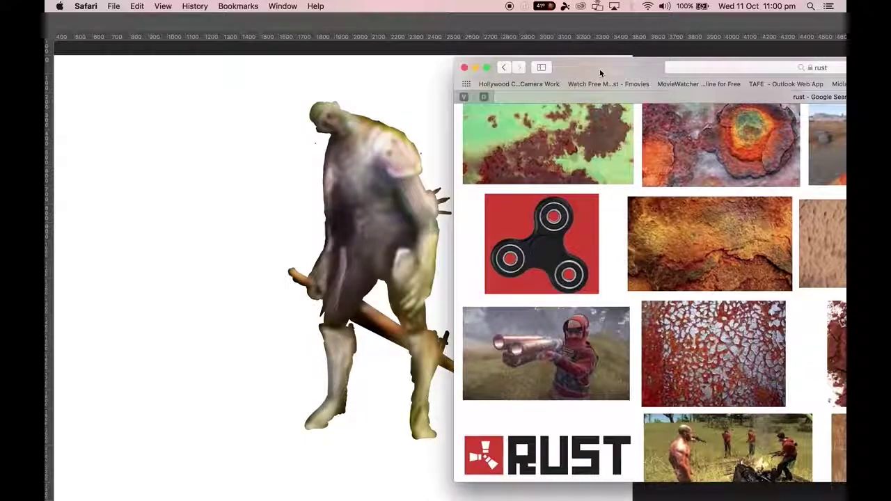
{"action": "left_click_drag", "start_coordinate": [588, 77], "coordinate": [233, 39]}
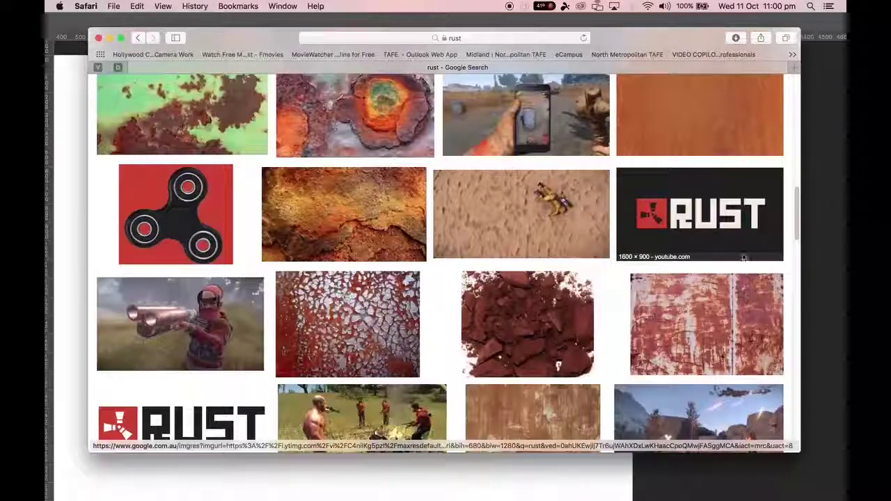
{"action": "scroll", "coordinate": [794, 198], "scroll_direction": "up", "scroll_amount": 5}
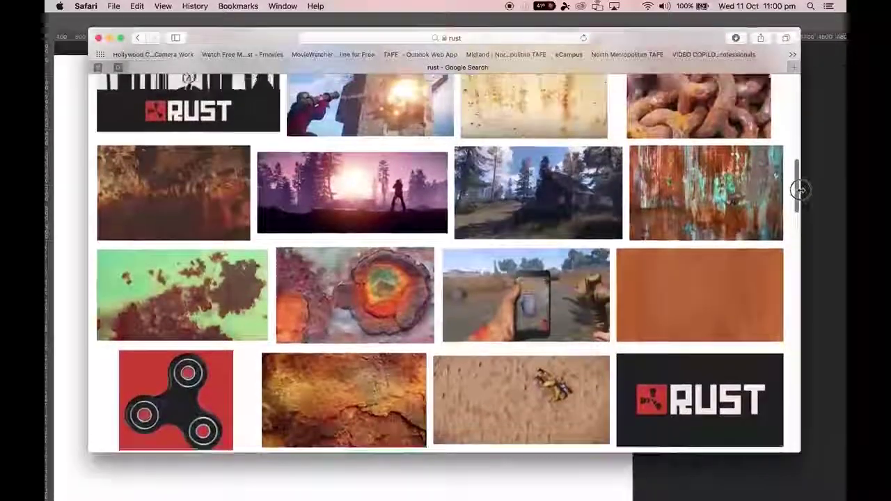
{"action": "left_click_drag", "start_coordinate": [800, 190], "coordinate": [794, 207]}
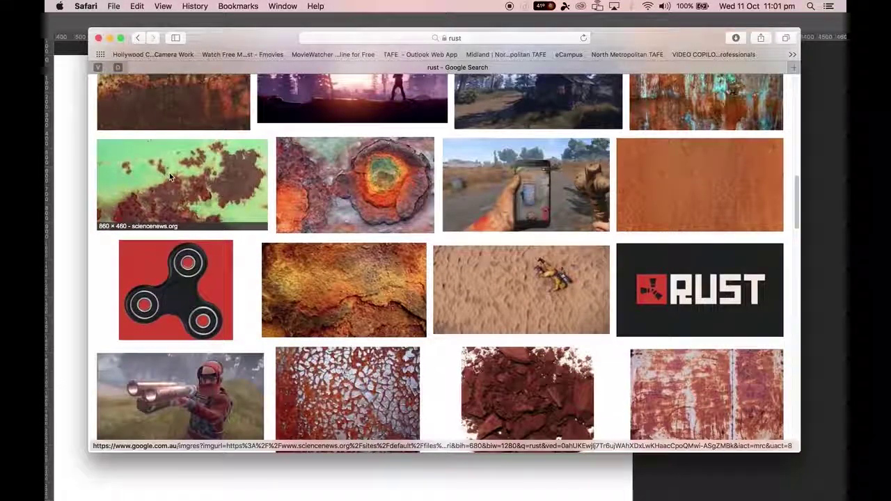
Step: View the rust-on-green-metal image at full size and bring it into the Photoshop document over the figure's upper body
{"action": "left_click", "coordinate": [207, 188]}
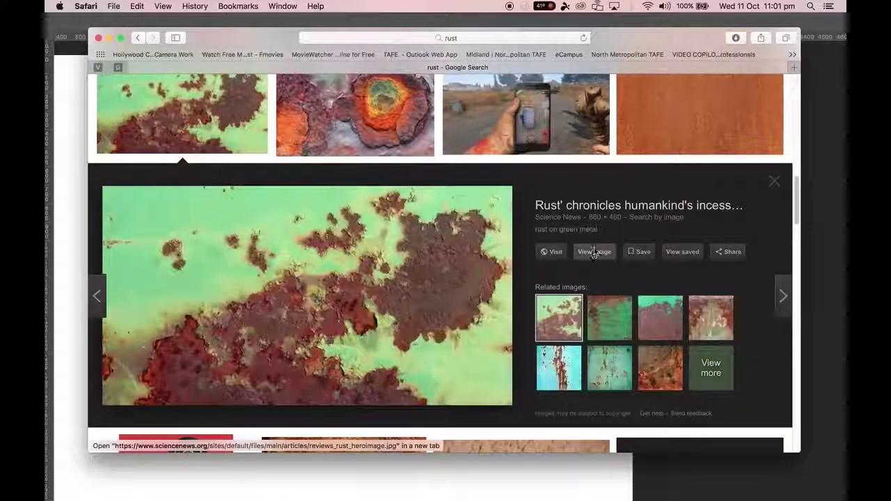
{"action": "left_click", "coordinate": [594, 252]}
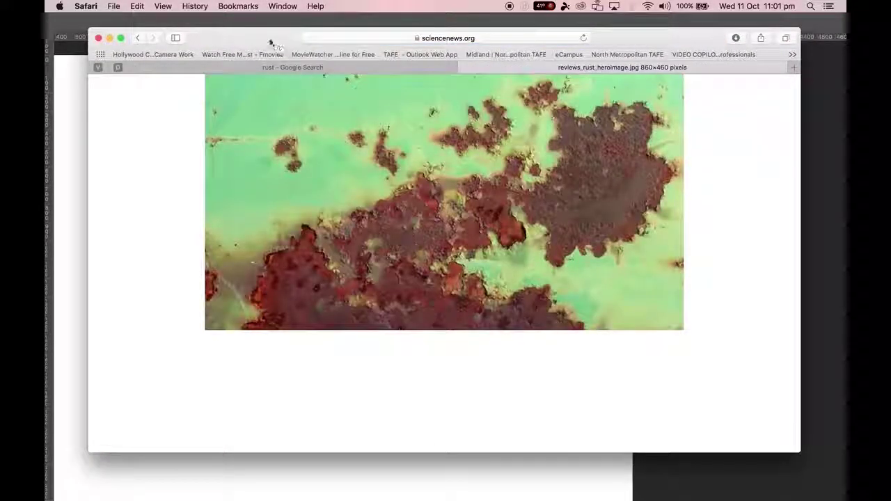
{"action": "left_click_drag", "start_coordinate": [271, 43], "coordinate": [331, 41]}
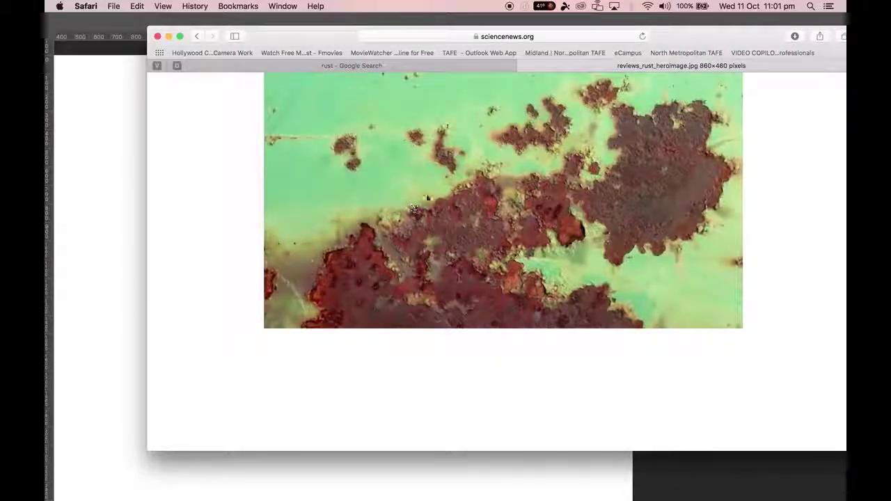
{"action": "left_click_drag", "start_coordinate": [322, 39], "coordinate": [506, 48]}
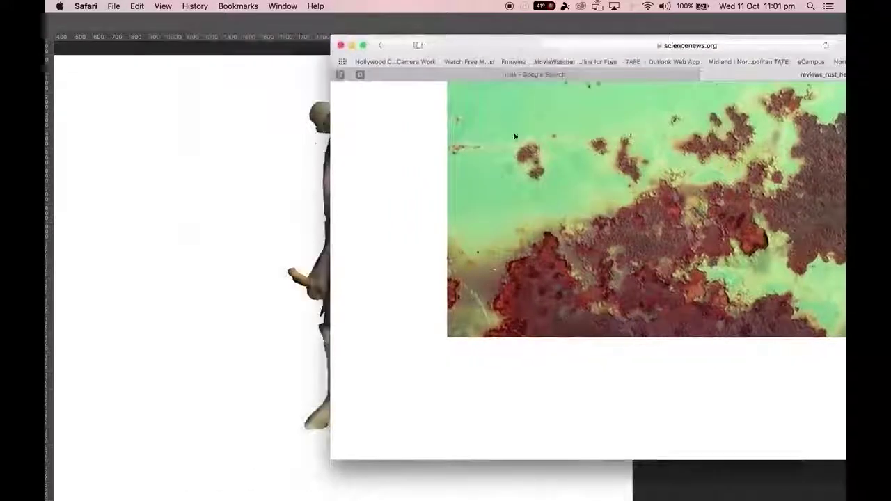
{"action": "left_click_drag", "start_coordinate": [499, 159], "coordinate": [383, 133]}
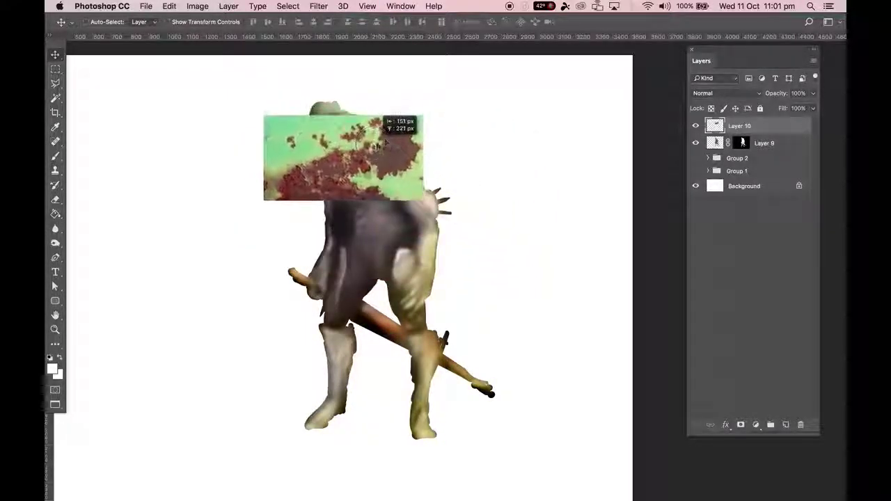
Step: Enlarge the rust texture on Layer 10 with Free Transform and position it over the figure's torso
{"action": "key", "text": "super+t"}
{"action": "left_click_drag", "start_coordinate": [469, 244], "coordinate": [562, 294]}
{"action": "left_click_drag", "start_coordinate": [500, 239], "coordinate": [476, 247]}
{"action": "key", "text": "Return"}
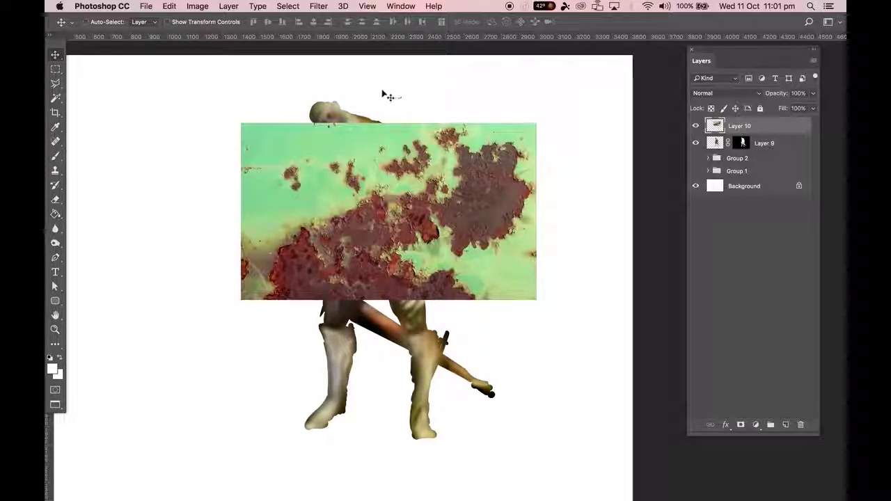
{"action": "mouse_move", "coordinate": [471, 183]}
{"action": "left_mouse_down"}
{"action": "mouse_move", "coordinate": [349, 273]}
{"action": "mouse_move", "coordinate": [434, 245]}
{"action": "mouse_move", "coordinate": [465, 164]}
{"action": "mouse_move", "coordinate": [509, 222]}
{"action": "mouse_move", "coordinate": [545, 149]}
{"action": "mouse_move", "coordinate": [476, 187]}
{"action": "mouse_move", "coordinate": [473, 173]}
{"action": "mouse_move", "coordinate": [488, 181]}
{"action": "left_mouse_up"}
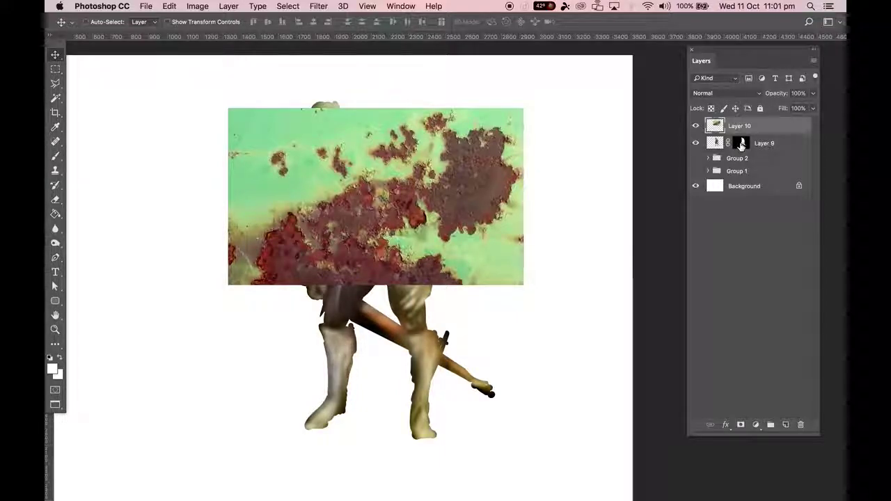
Step: Mask the rust texture on Layer 10 to the figure's outline using Layer 9's mask as the selection, keeping its position aligned with the figure
{"action": "left_click", "coordinate": [744, 148], "text": "super"}
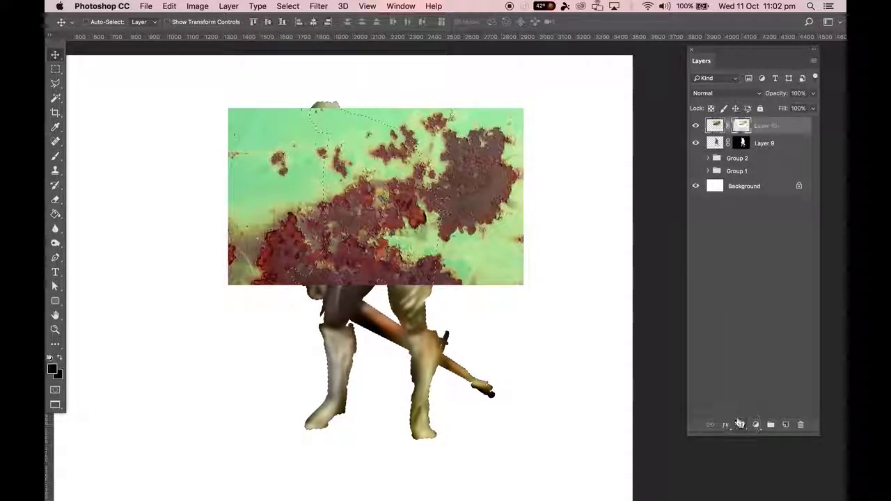
{"action": "left_click", "coordinate": [741, 425]}
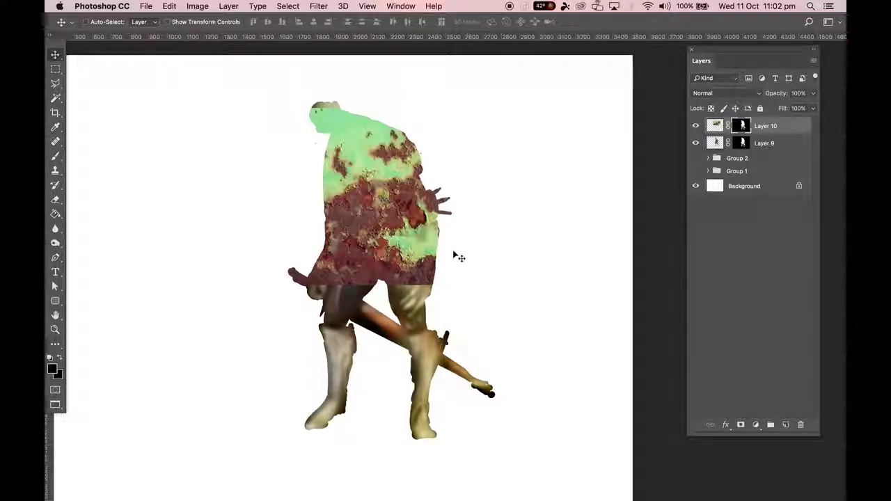
{"action": "left_click_drag", "start_coordinate": [403, 239], "coordinate": [424, 221]}
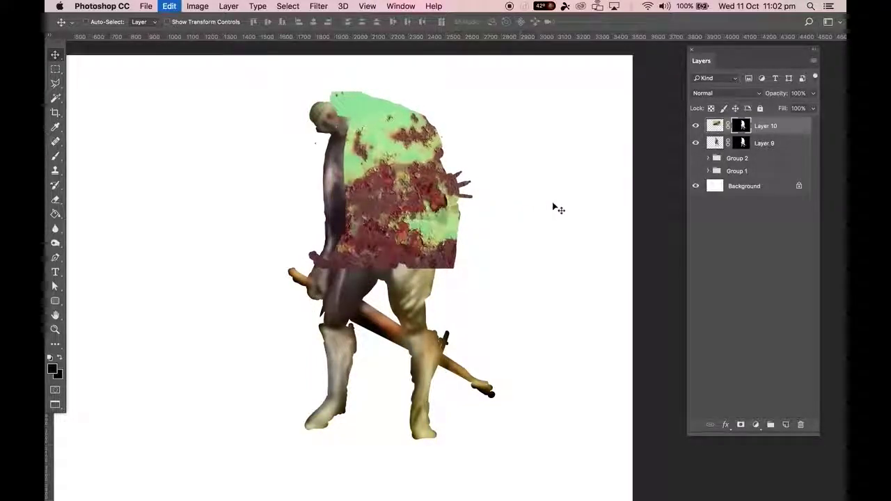
{"action": "key", "text": "super+z"}
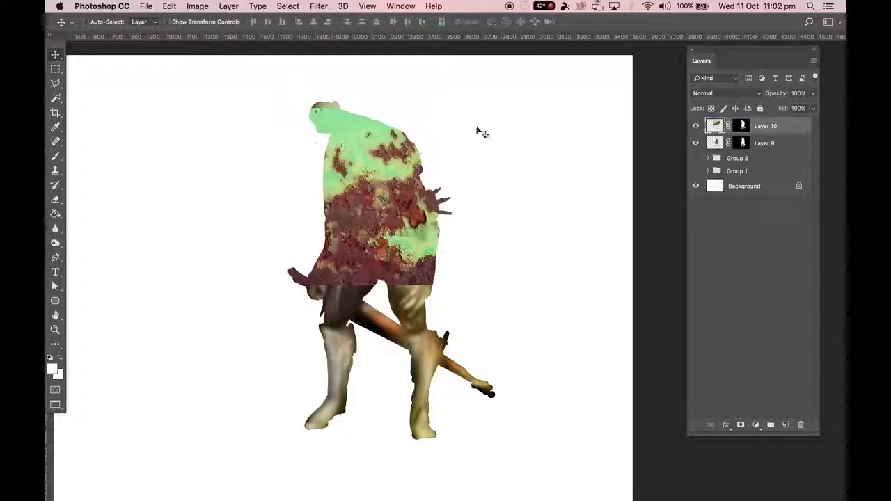
Step: Compare the figure with and without the rust texture and set Layer 10's blend mode to Darken
{"action": "left_click", "coordinate": [696, 127]}
{"action": "left_click", "coordinate": [697, 127]}
{"action": "left_click", "coordinate": [712, 96]}
{"action": "left_click", "coordinate": [707, 113]}
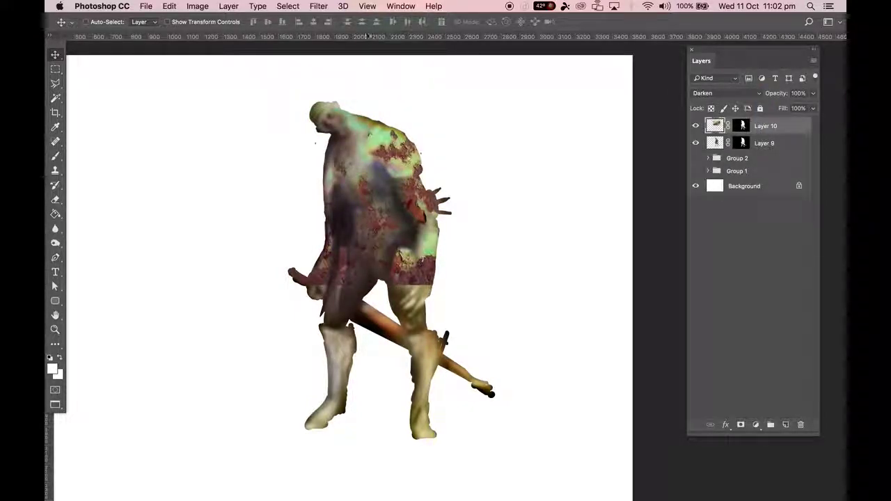
Step: Try successive blend modes on Layer 10, settle on Overlay, and compare the figure with and without the texture
{"action": "left_click", "coordinate": [56, 56]}
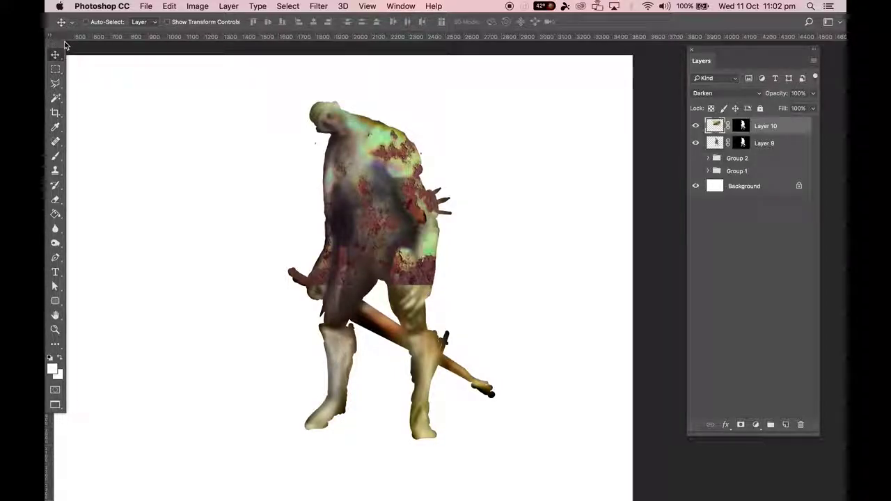
{"action": "key", "text": "shift+plus"}
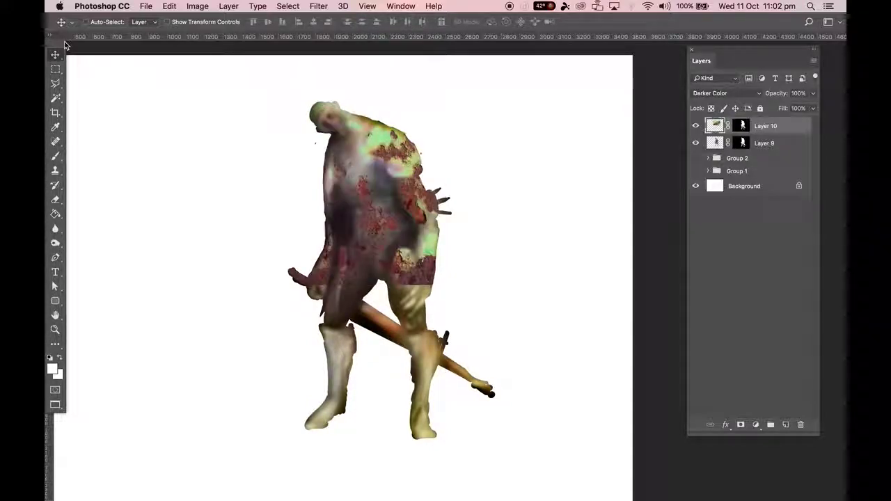
{"action": "key", "text": "shift+plus"}
{"action": "key", "text": "shift+plus"}
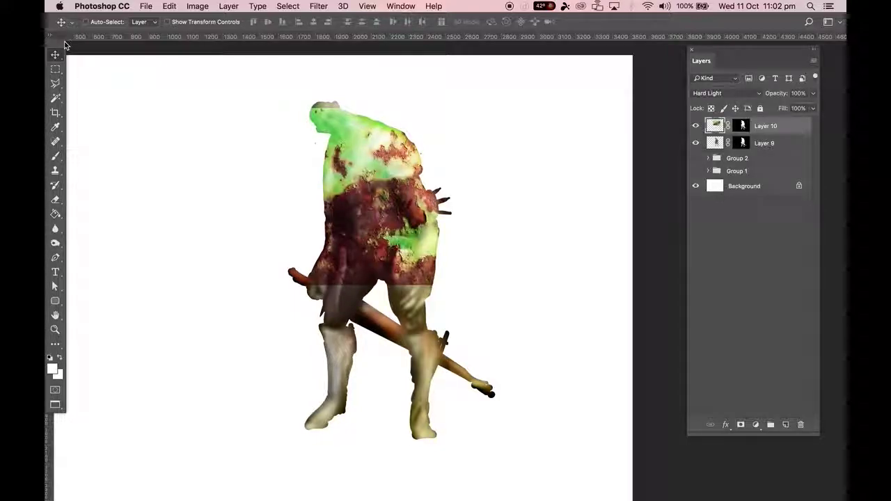
{"action": "key", "text": "shift+plus"}
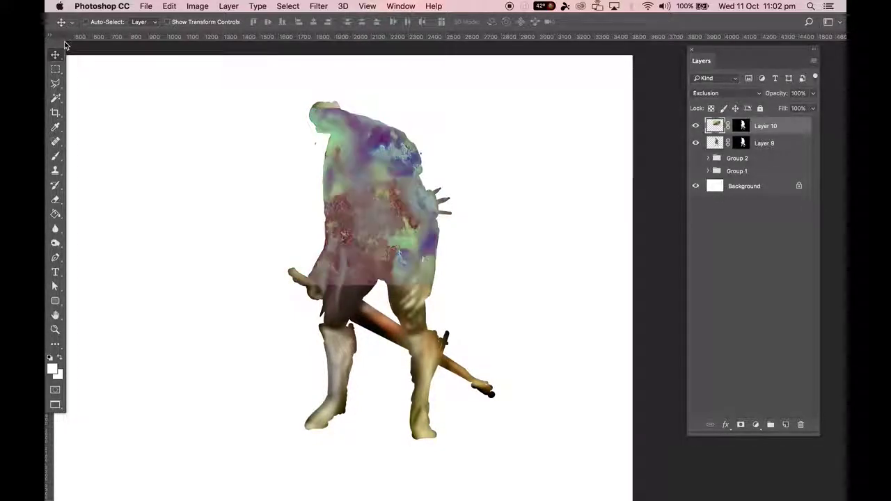
{"action": "key", "text": "shift+plus"}
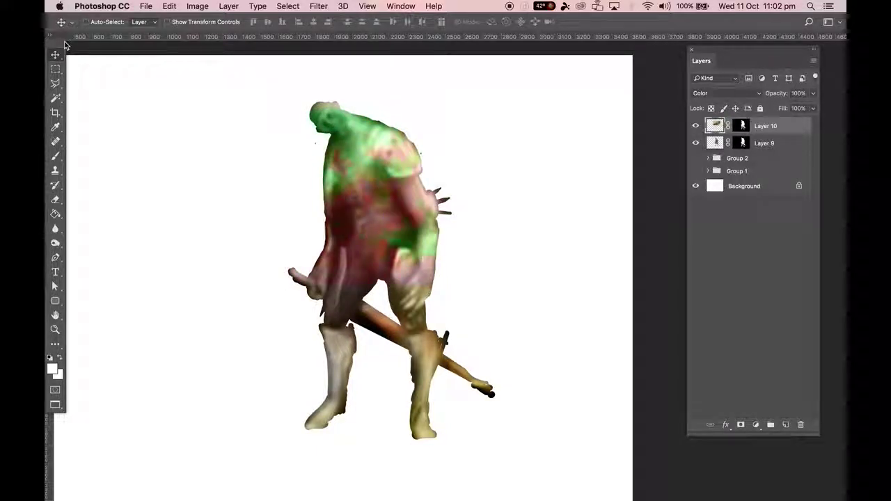
{"action": "key", "text": "shift+plus"}
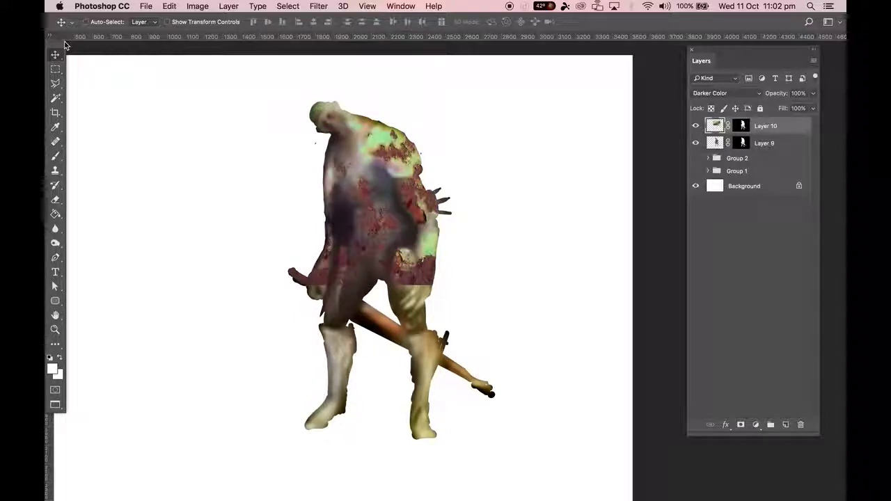
{"action": "key", "text": "shift+plus"}
{"action": "key", "text": "shift+plus"}
{"action": "key", "text": "shift+plus"}
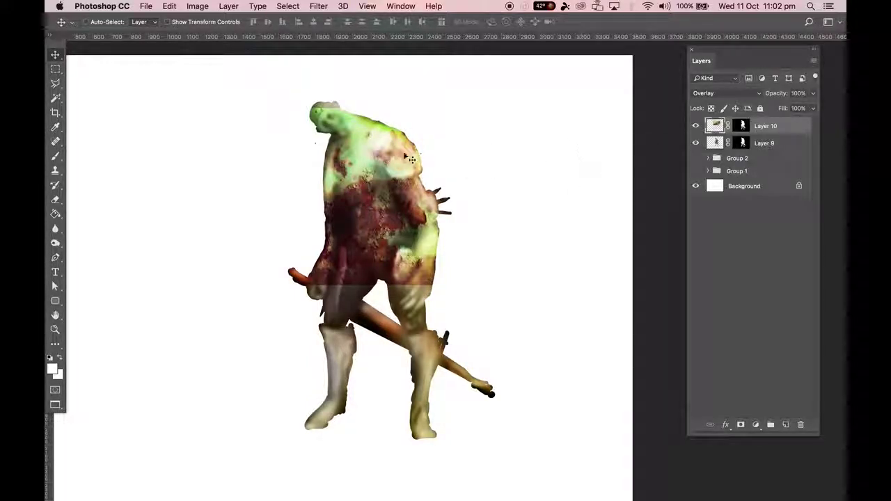
{"action": "left_click", "coordinate": [696, 126]}
{"action": "left_click", "coordinate": [696, 126]}
{"action": "left_click", "coordinate": [812, 92]}
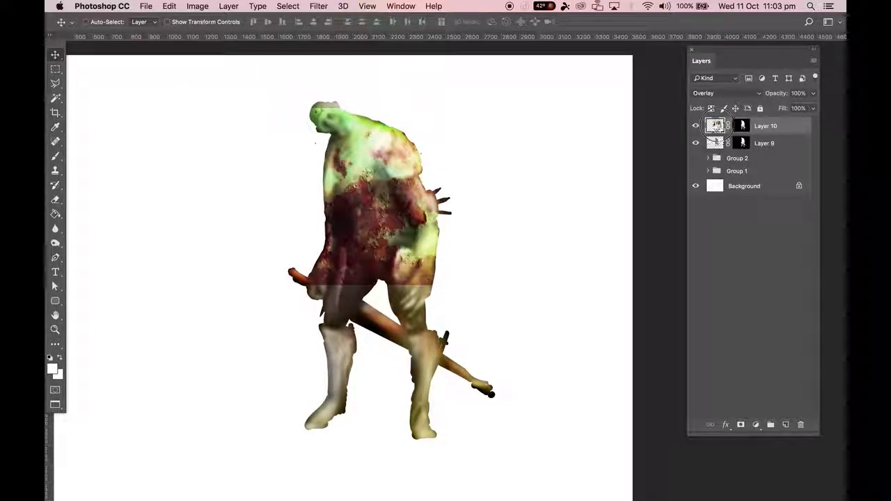
Step: Unlink Layer 10's mask from its image and move the rust texture up over the figure's upper body
{"action": "left_click_drag", "start_coordinate": [193, 150], "coordinate": [277, 165]}
{"action": "left_click_drag", "start_coordinate": [338, 177], "coordinate": [358, 136]}
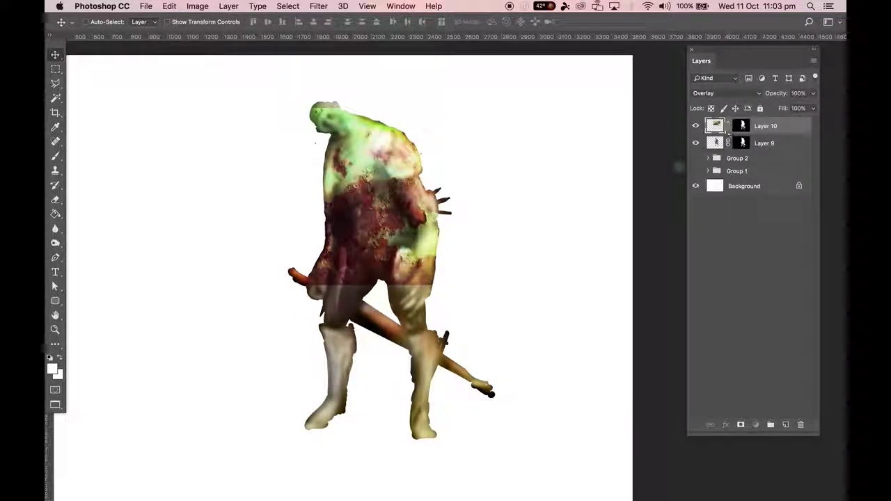
{"action": "left_click_drag", "start_coordinate": [394, 170], "coordinate": [382, 116]}
Step: Scale the rust texture on Layer 10 to about 50.5%, rotate it 15°, and fit it over the head and shoulders
{"action": "key", "text": "super+t"}
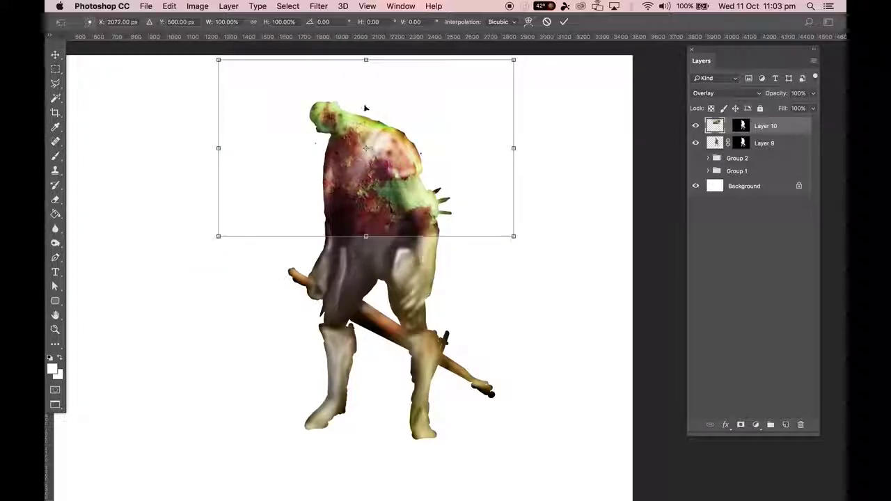
{"action": "left_click_drag", "start_coordinate": [221, 63], "coordinate": [240, 44]}
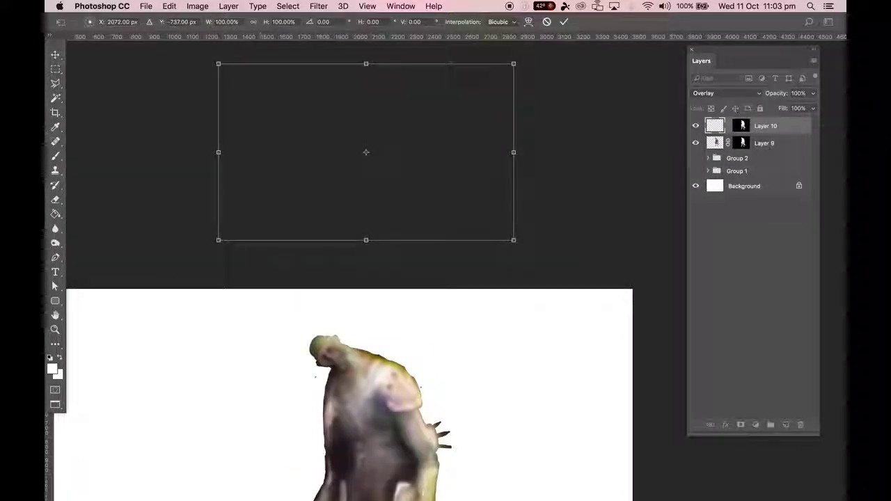
{"action": "left_click_drag", "start_coordinate": [429, 235], "coordinate": [446, 239]}
{"action": "scroll", "coordinate": [470, 105], "scroll_direction": "down", "scroll_amount": 5}
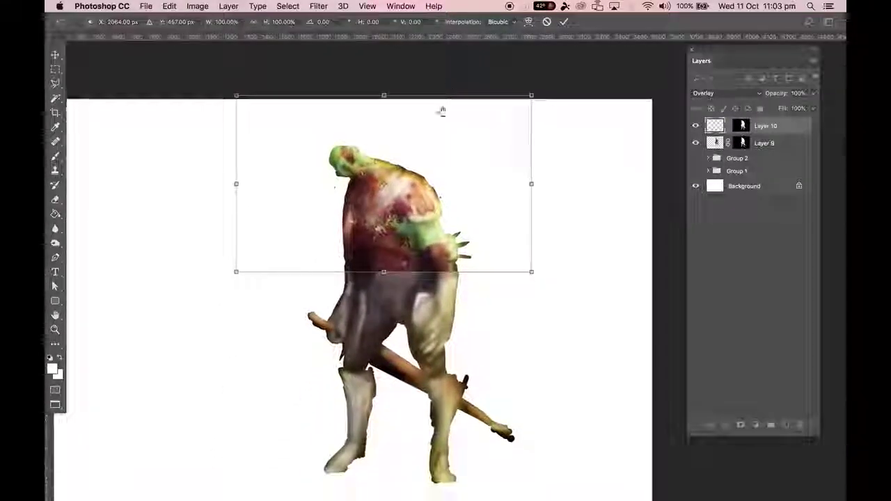
{"action": "left_click_drag", "start_coordinate": [232, 58], "coordinate": [322, 214]}
{"action": "left_click_drag", "start_coordinate": [428, 240], "coordinate": [452, 215]}
{"action": "left_click_drag", "start_coordinate": [533, 182], "coordinate": [482, 209]}
{"action": "left_click_drag", "start_coordinate": [493, 242], "coordinate": [485, 277]}
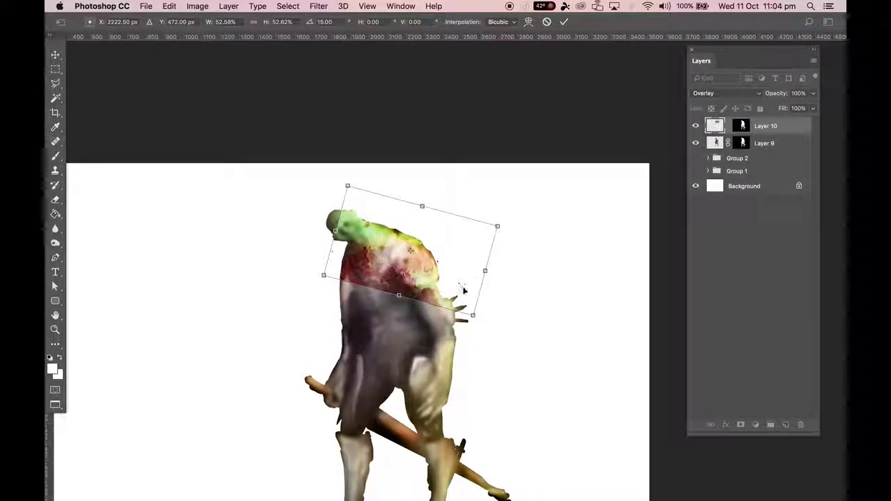
{"action": "left_click_drag", "start_coordinate": [480, 322], "coordinate": [468, 308]}
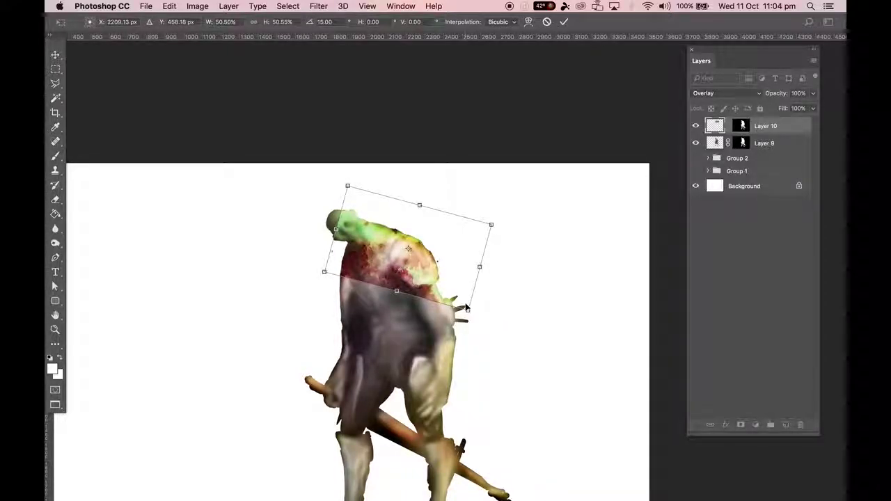
{"action": "key", "text": "Return"}
Step: Make Layer 10's mask active for editing with the Brush tool, framing the figure's upper body
{"action": "key", "text": "super+equal"}
{"action": "scroll", "coordinate": [469, 311], "scroll_direction": "down", "scroll_amount": 2}
{"action": "left_click_drag", "start_coordinate": [401, 299], "coordinate": [394, 222]}
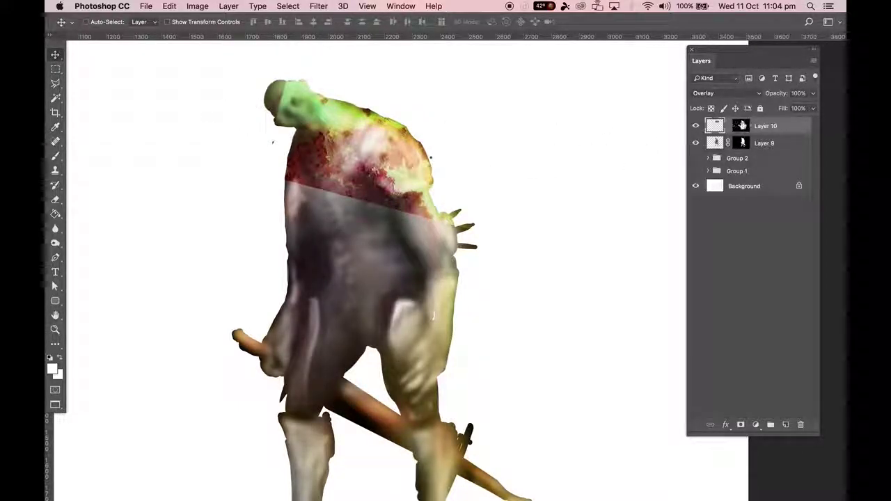
{"action": "left_click", "coordinate": [743, 126]}
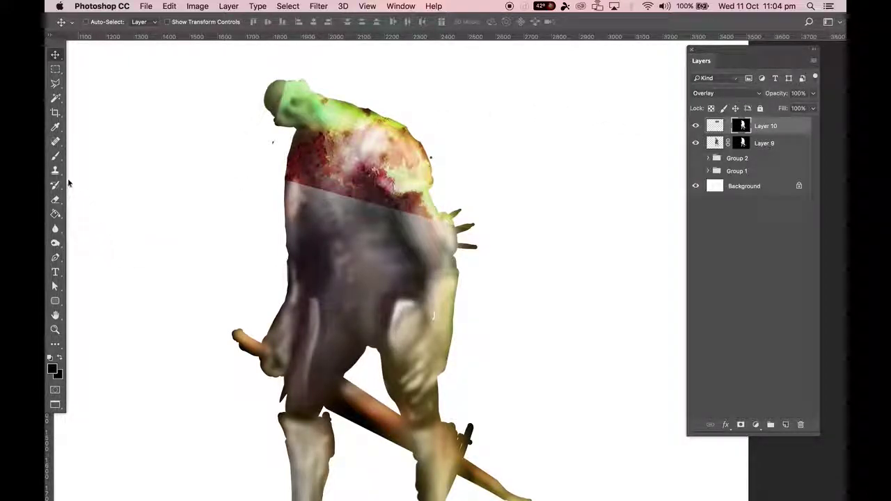
{"action": "key", "text": "b"}
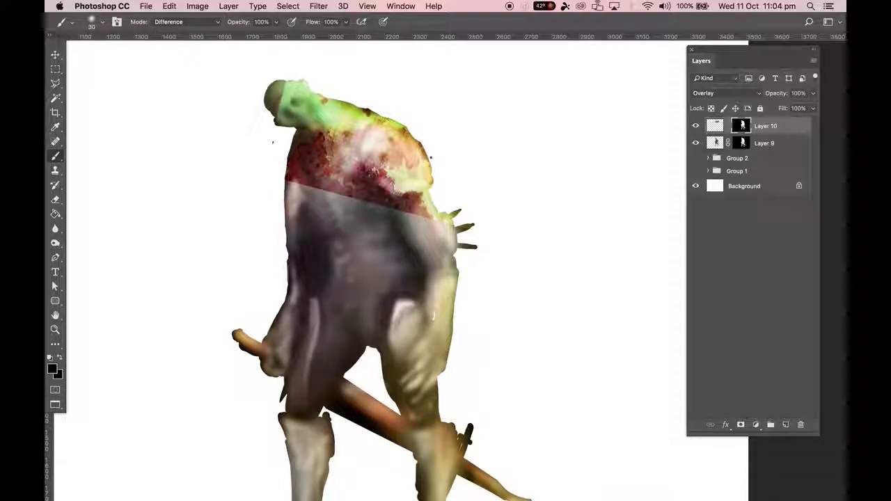
{"action": "left_click", "coordinate": [94, 23]}
{"action": "left_click", "coordinate": [91, 23]}
{"action": "left_click", "coordinate": [92, 23]}
{"action": "left_click", "coordinate": [92, 23]}
Step: Set the background colour to pure red (ff0000)
{"action": "left_click", "coordinate": [59, 374]}
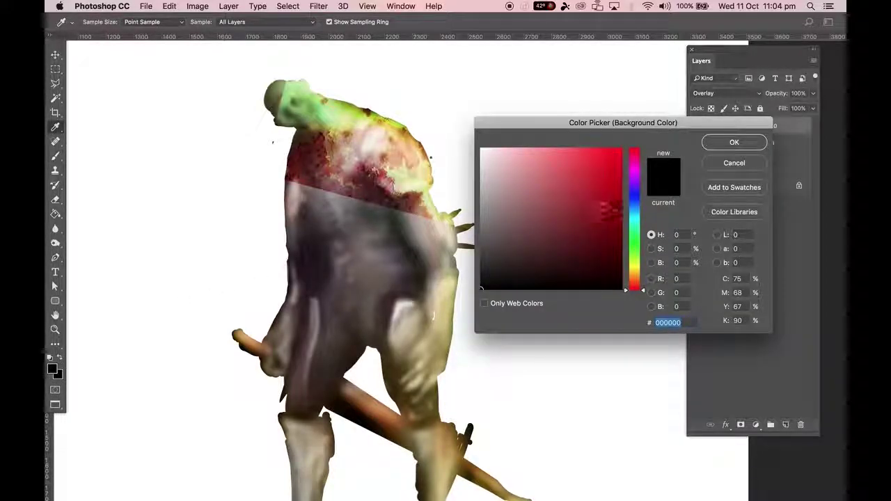
{"action": "left_click", "coordinate": [609, 198]}
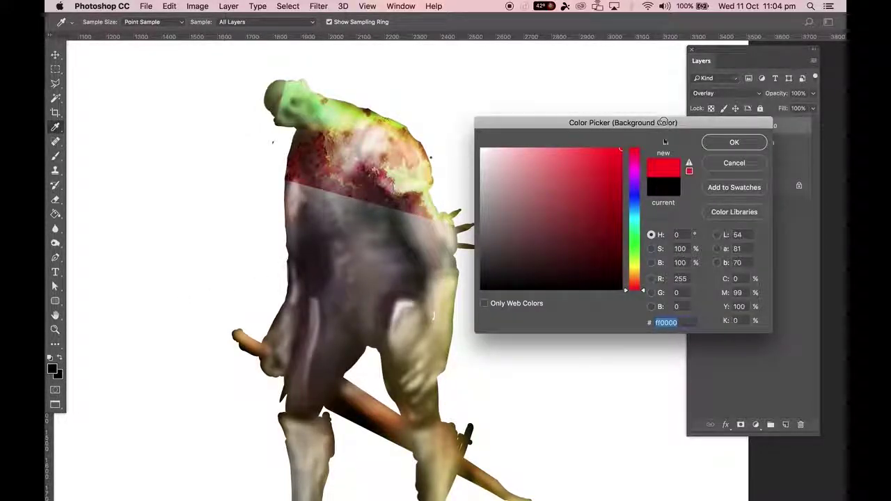
{"action": "left_click", "coordinate": [717, 142]}
{"action": "key", "text": "b"}
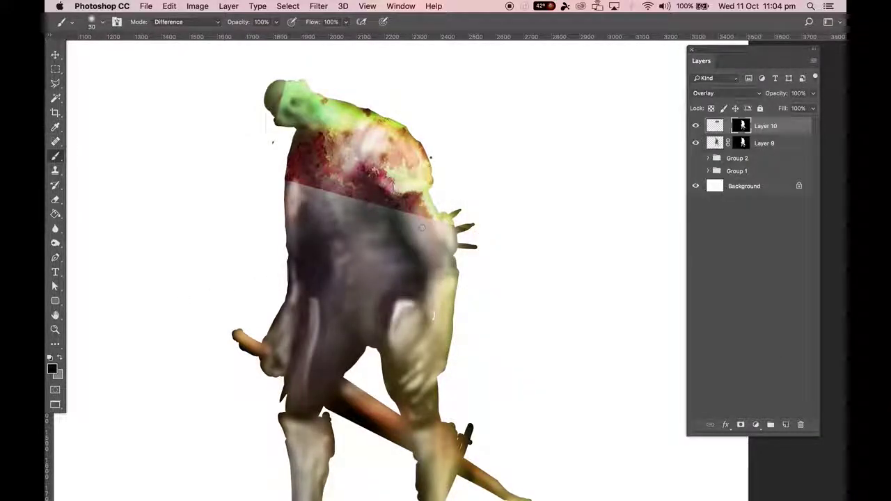
Step: Set the foreground colour to white (ffffff) and the background colour to black for mask painting
{"action": "left_click", "coordinate": [53, 370]}
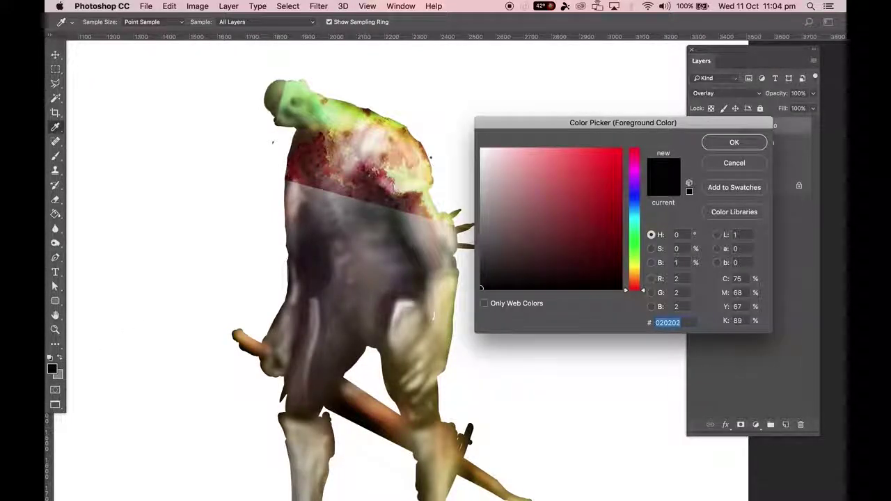
{"action": "left_click", "coordinate": [468, 166]}
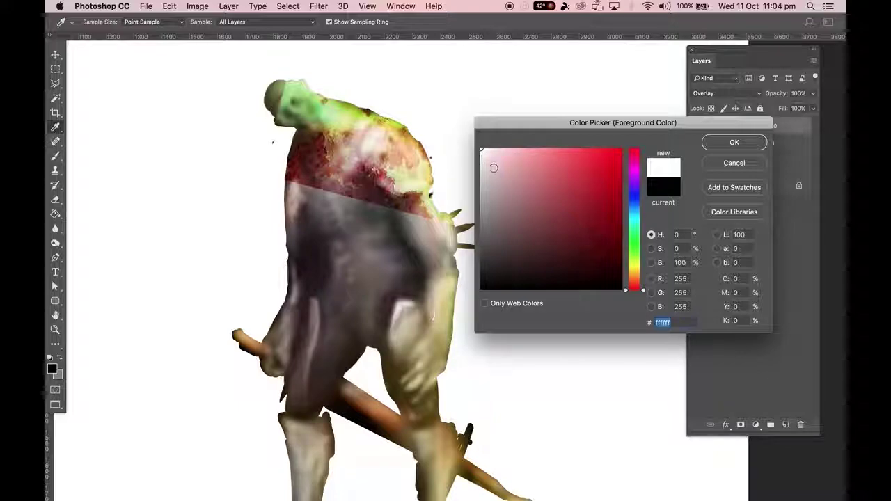
{"action": "left_click", "coordinate": [735, 142]}
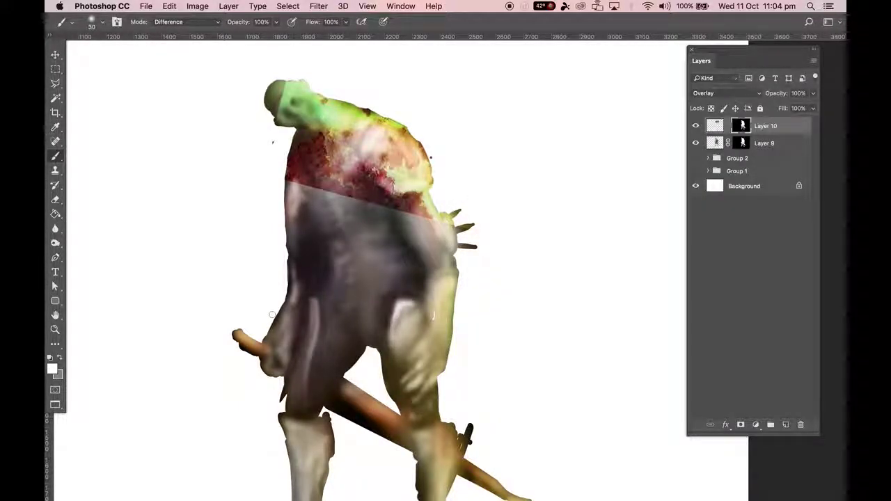
{"action": "left_click", "coordinate": [59, 381]}
{"action": "left_click", "coordinate": [461, 285]}
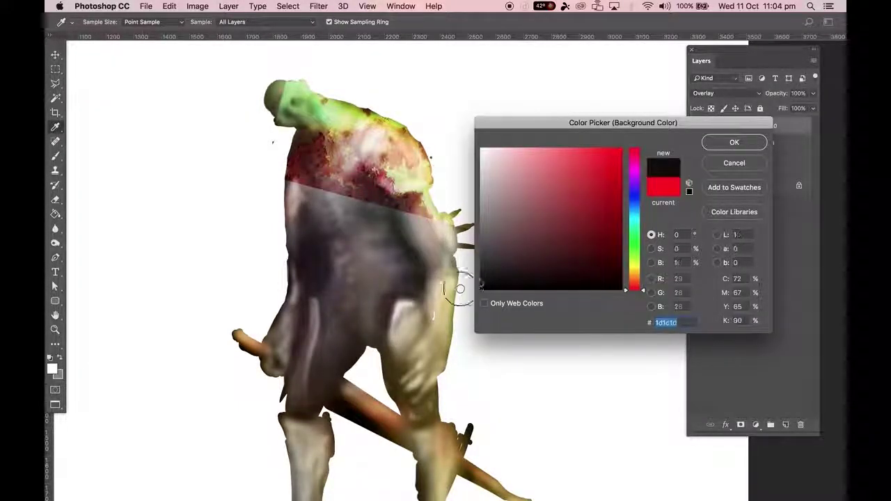
{"action": "left_click", "coordinate": [735, 142]}
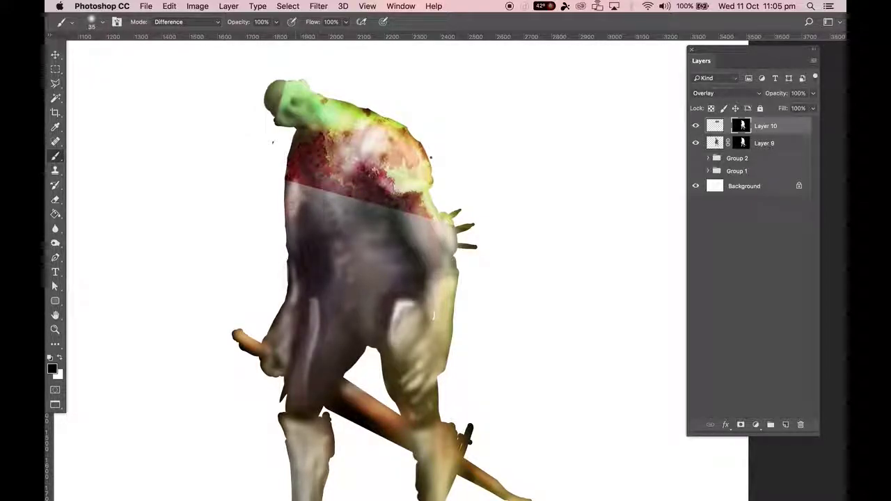
Step: Enlarge the brush to size 90 and set its painting mode to Normal
{"action": "key", "text": "bracketright"}
{"action": "key", "text": "bracketright"}
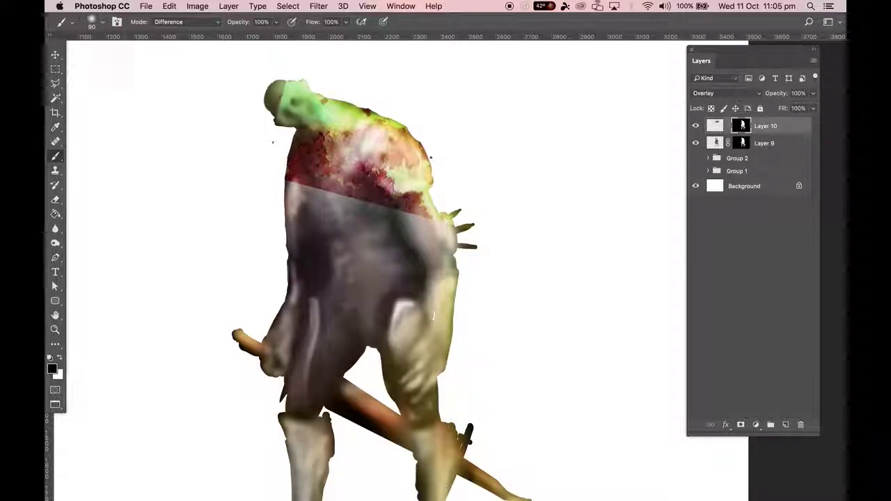
{"action": "left_click", "coordinate": [175, 21]}
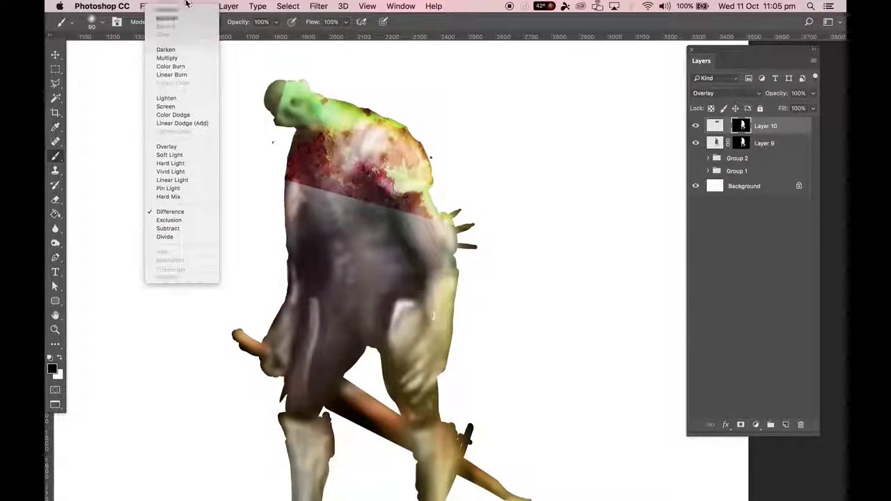
{"action": "left_click", "coordinate": [169, 10]}
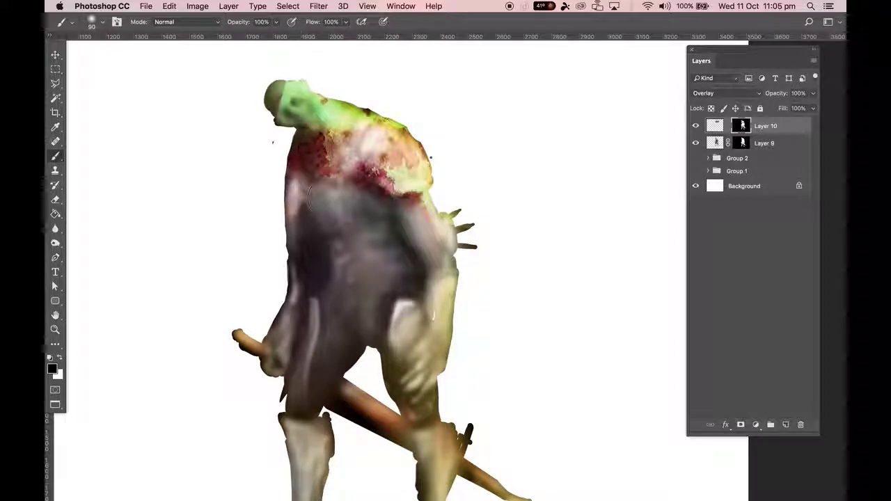
Step: Paint black on Layer 10's mask to soften the rust's lower edge and remove the green from the head, back and arm
{"action": "mouse_move", "coordinate": [282, 115]}
{"action": "left_mouse_down"}
{"action": "mouse_move", "coordinate": [305, 104]}
{"action": "mouse_move", "coordinate": [344, 99]}
{"action": "mouse_move", "coordinate": [362, 110]}
{"action": "mouse_move", "coordinate": [350, 123]}
{"action": "mouse_move", "coordinate": [324, 117]}
{"action": "mouse_move", "coordinate": [301, 128]}
{"action": "mouse_move", "coordinate": [342, 115]}
{"action": "mouse_move", "coordinate": [378, 118]}
{"action": "mouse_move", "coordinate": [347, 134]}
{"action": "mouse_move", "coordinate": [411, 122]}
{"action": "mouse_move", "coordinate": [307, 100]}
{"action": "mouse_move", "coordinate": [312, 108]}
{"action": "mouse_move", "coordinate": [403, 115]}
{"action": "mouse_move", "coordinate": [423, 189]}
{"action": "mouse_move", "coordinate": [402, 197]}
{"action": "mouse_move", "coordinate": [432, 160]}
{"action": "mouse_move", "coordinate": [423, 223]}
{"action": "mouse_move", "coordinate": [418, 212]}
{"action": "mouse_move", "coordinate": [458, 228]}
{"action": "left_mouse_up"}
{"action": "mouse_move", "coordinate": [443, 198]}
{"action": "left_mouse_down"}
{"action": "mouse_move", "coordinate": [411, 209]}
{"action": "mouse_move", "coordinate": [419, 213]}
{"action": "mouse_move", "coordinate": [436, 166]}
{"action": "mouse_move", "coordinate": [399, 117]}
{"action": "mouse_move", "coordinate": [301, 93]}
{"action": "mouse_move", "coordinate": [347, 90]}
{"action": "left_mouse_up"}
{"action": "mouse_move", "coordinate": [327, 173]}
{"action": "left_mouse_down"}
{"action": "mouse_move", "coordinate": [299, 183]}
{"action": "mouse_move", "coordinate": [349, 206]}
{"action": "mouse_move", "coordinate": [397, 214]}
{"action": "mouse_move", "coordinate": [419, 131]}
{"action": "mouse_move", "coordinate": [408, 135]}
{"action": "mouse_move", "coordinate": [432, 190]}
{"action": "left_mouse_up"}
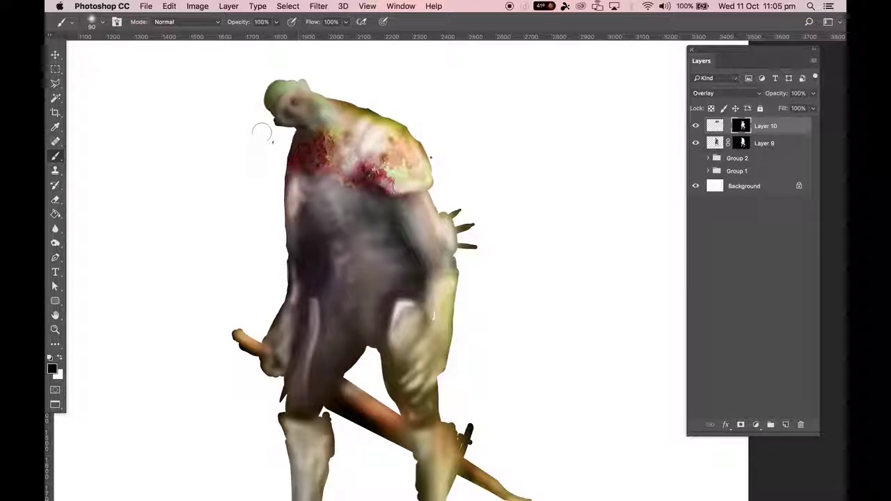
Step: Adjust the rust texture image on Layer 10 with Hue/Saturation, using hue +2 and saturation about -18
{"action": "left_click", "coordinate": [173, 6]}
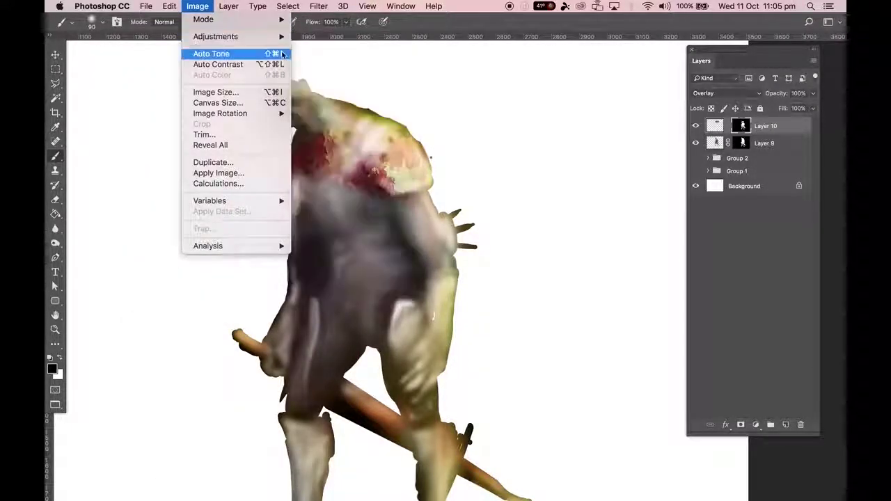
{"action": "left_click", "coordinate": [699, 123]}
{"action": "left_click", "coordinate": [718, 129]}
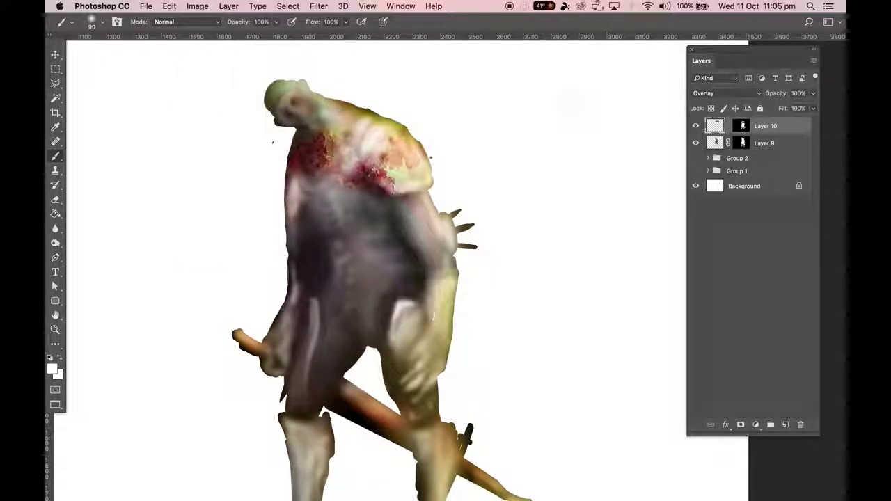
{"action": "left_click", "coordinate": [197, 7]}
{"action": "mouse_move", "coordinate": [216, 36]}
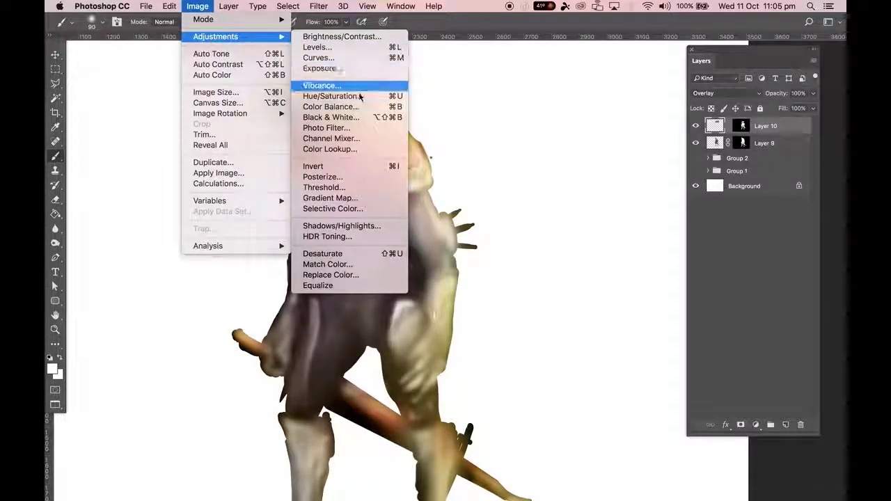
{"action": "left_click", "coordinate": [331, 96]}
{"action": "mouse_move", "coordinate": [608, 126]}
{"action": "left_mouse_down"}
{"action": "mouse_move", "coordinate": [598, 129]}
{"action": "mouse_move", "coordinate": [622, 132]}
{"action": "left_mouse_up"}
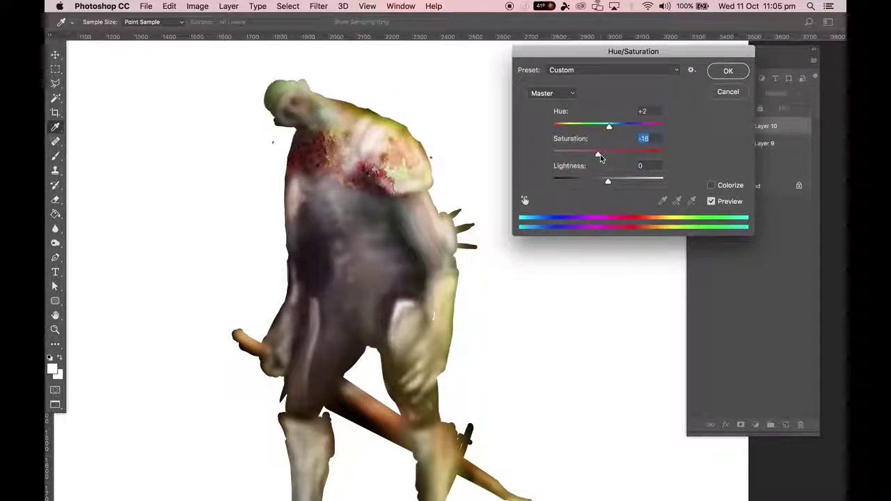
{"action": "key", "text": "Return"}
{"action": "key", "text": "b"}
{"action": "key", "text": "super+minus"}
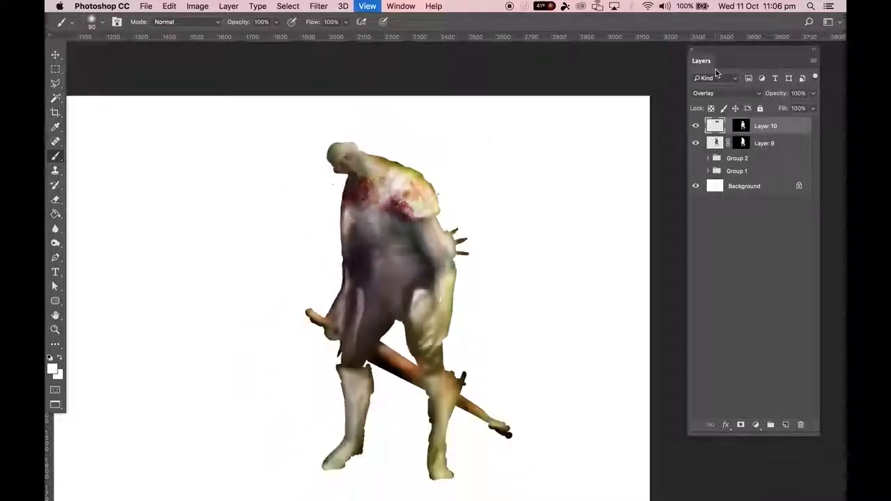
Step: Switch to the Safari window with the rust image results and move it fully into view over the artwork
{"action": "key", "text": "super+plus"}
{"action": "key", "text": "super+minus"}
{"action": "key", "text": "super+plus"}
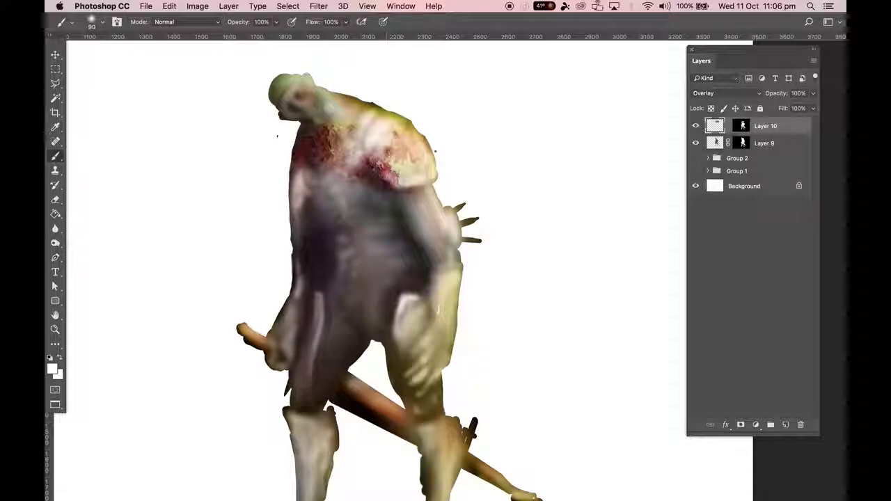
{"action": "key", "text": "ctrl+Up"}
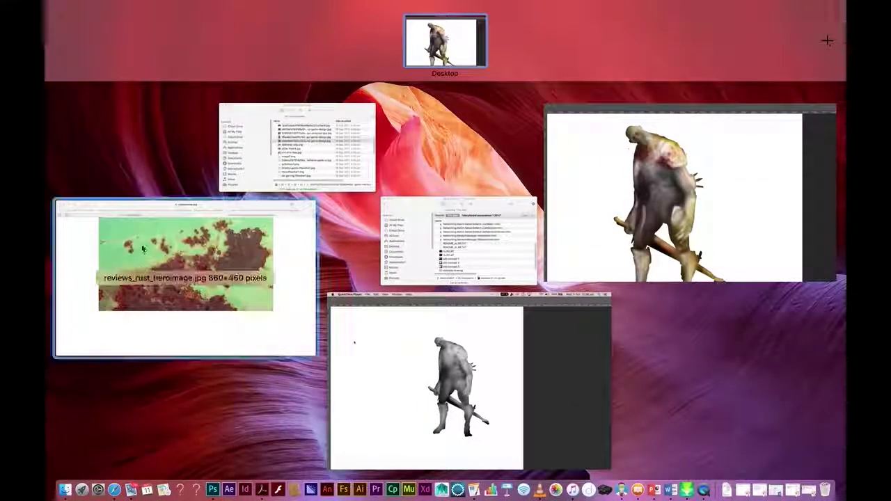
{"action": "left_click", "coordinate": [256, 201]}
{"action": "left_click", "coordinate": [379, 45]}
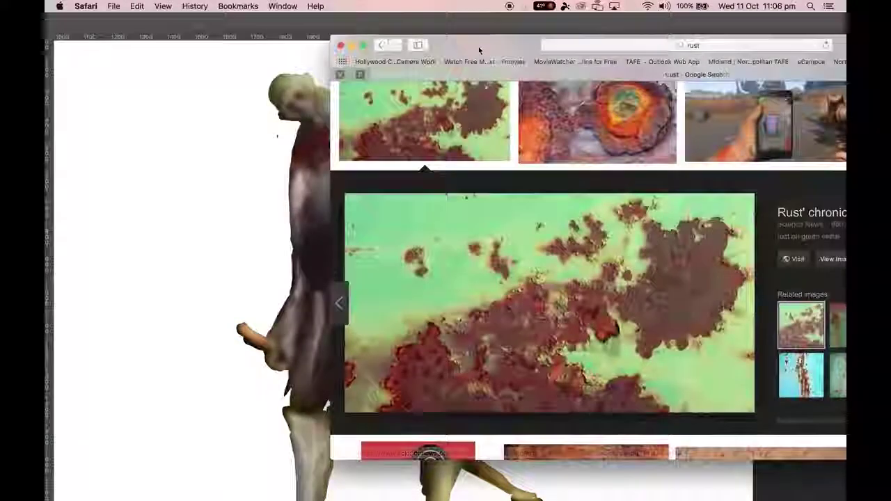
{"action": "left_click_drag", "start_coordinate": [480, 46], "coordinate": [316, 41]}
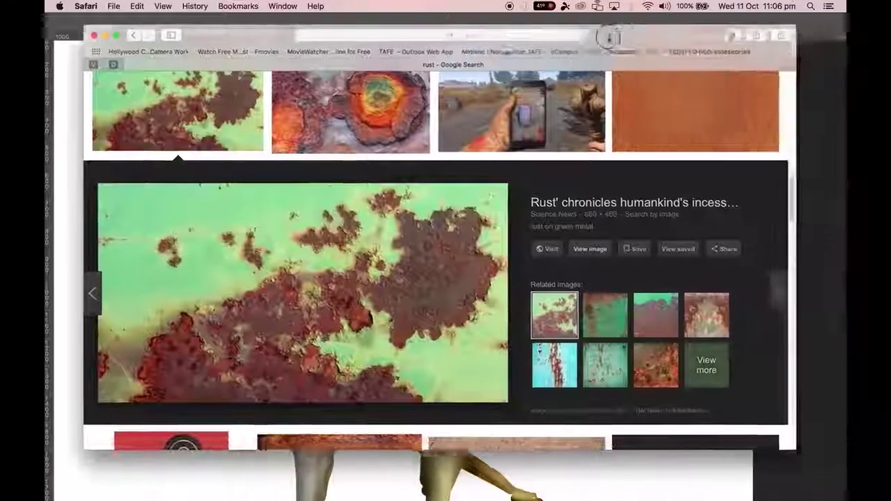
{"action": "left_click_drag", "start_coordinate": [608, 37], "coordinate": [578, 31]}
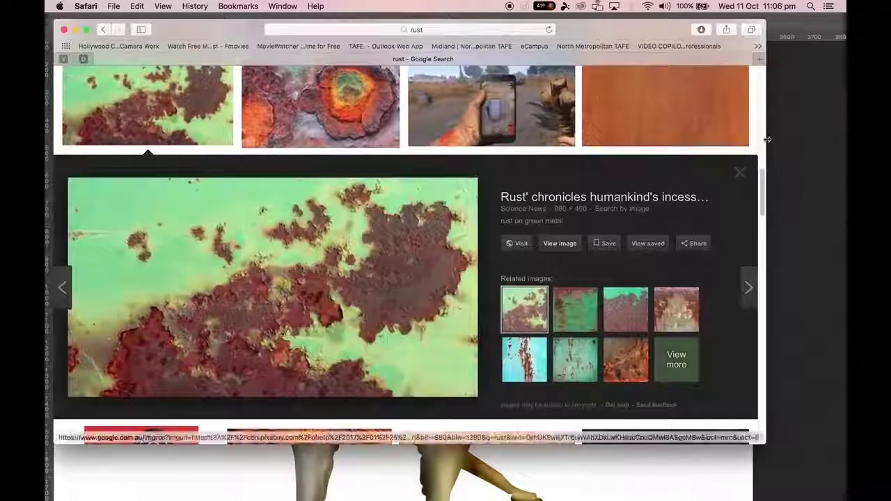
{"action": "left_click_drag", "start_coordinate": [762, 199], "coordinate": [761, 63]}
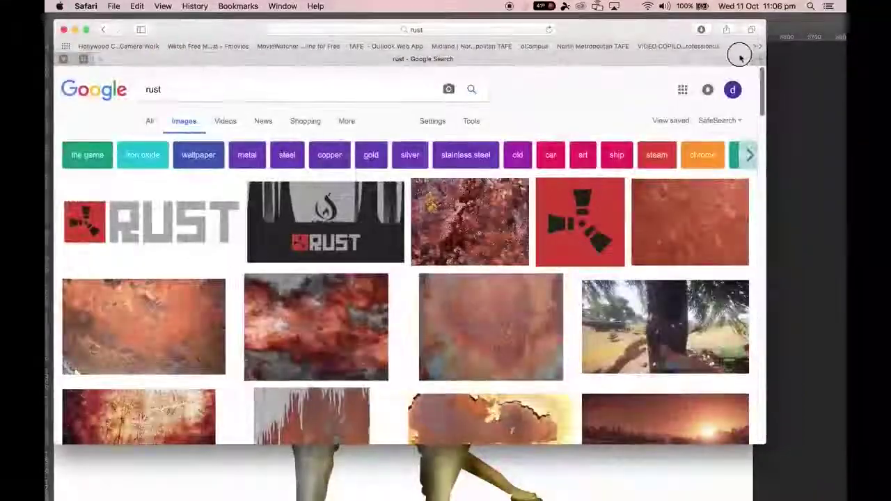
Step: Search Google for "rust texture" and show the image results
{"action": "left_click", "coordinate": [451, 30]}
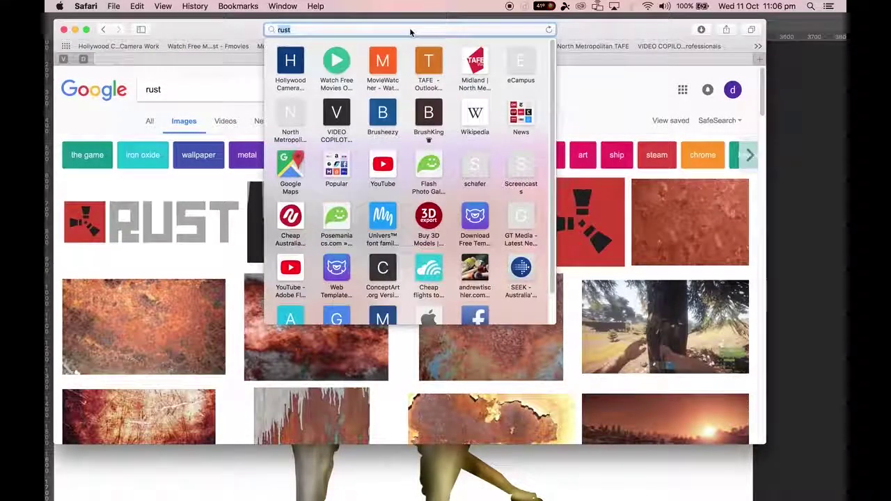
{"action": "type", "text": "te"}
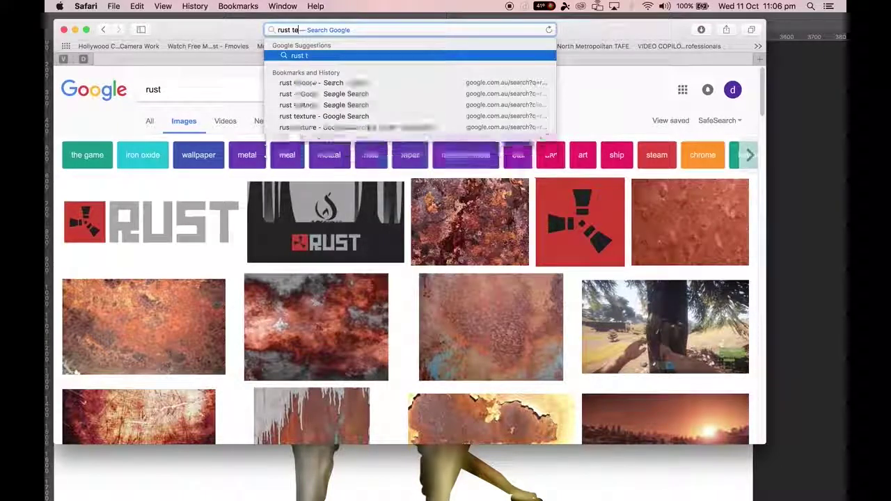
{"action": "type", "text": "xtu"}
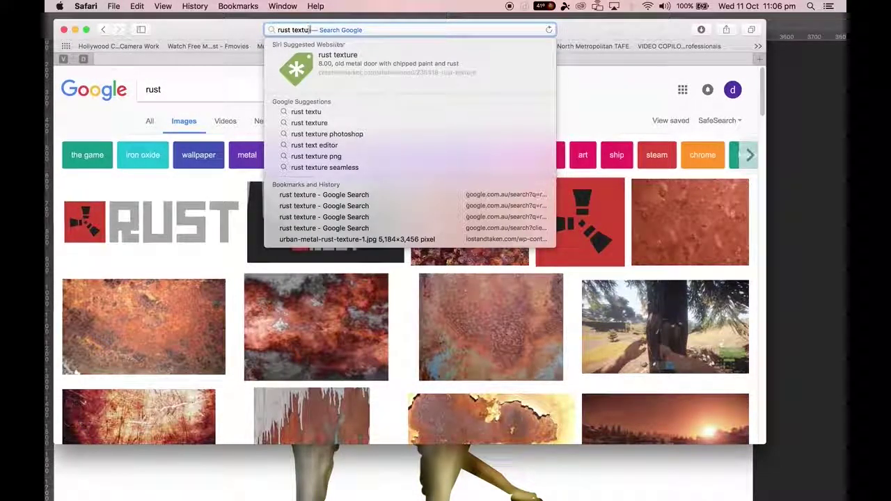
{"action": "type", "text": "re"}
{"action": "key", "text": "Return"}
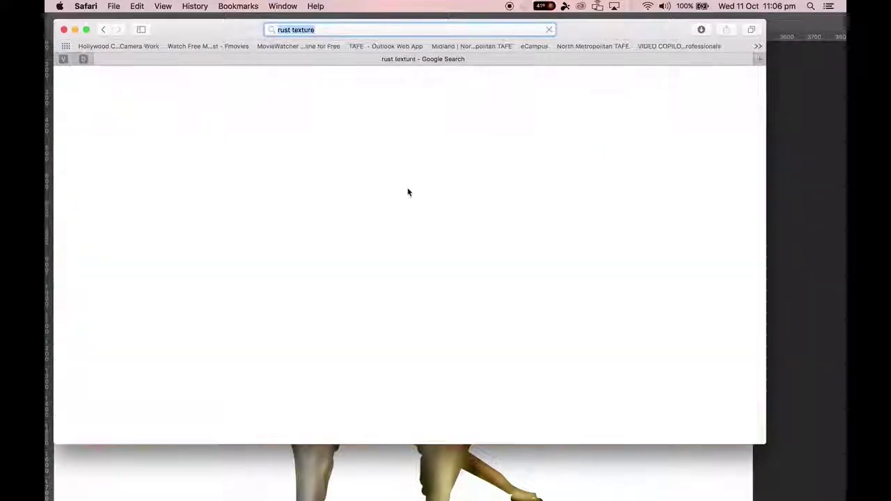
{"action": "left_click", "coordinate": [184, 121]}
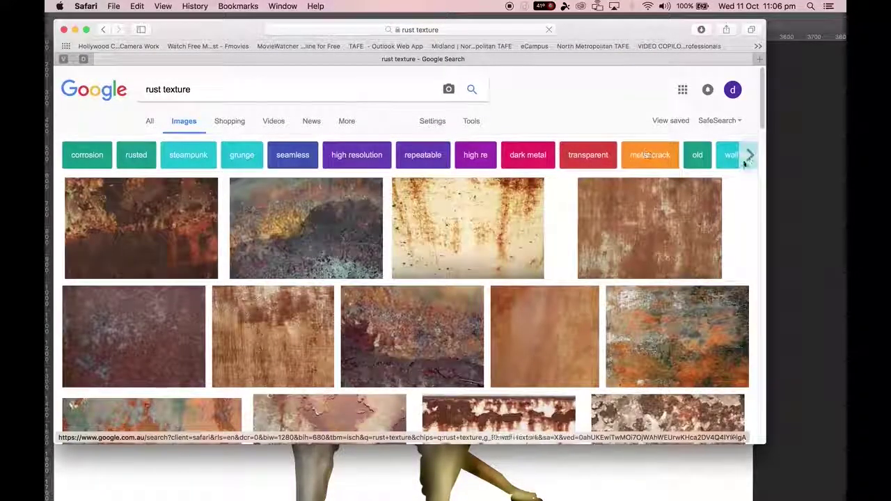
Step: Open the full-size blue and orange rusted-metal image from designbeep.com and bring it into the Photoshop character document as a new layer
{"action": "left_click_drag", "start_coordinate": [760, 126], "coordinate": [741, 282]}
{"action": "scroll", "coordinate": [742, 282], "scroll_direction": "down", "scroll_amount": 10}
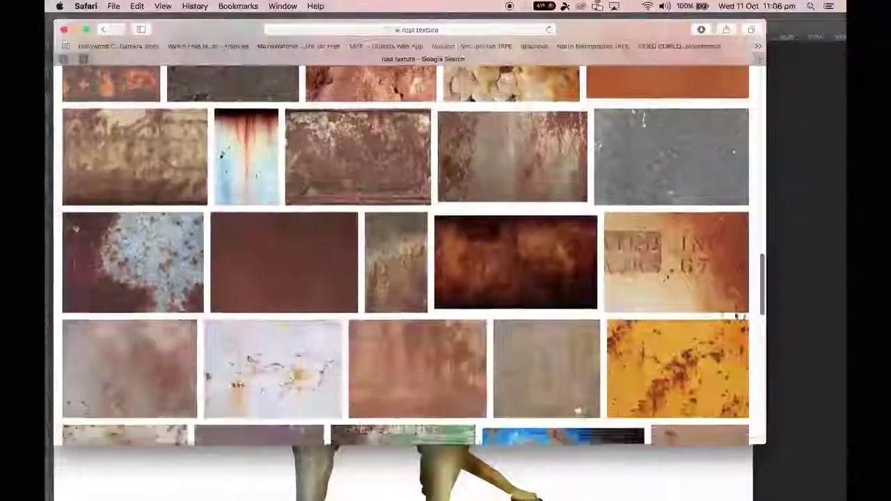
{"action": "scroll", "coordinate": [729, 348], "scroll_direction": "down", "scroll_amount": 6}
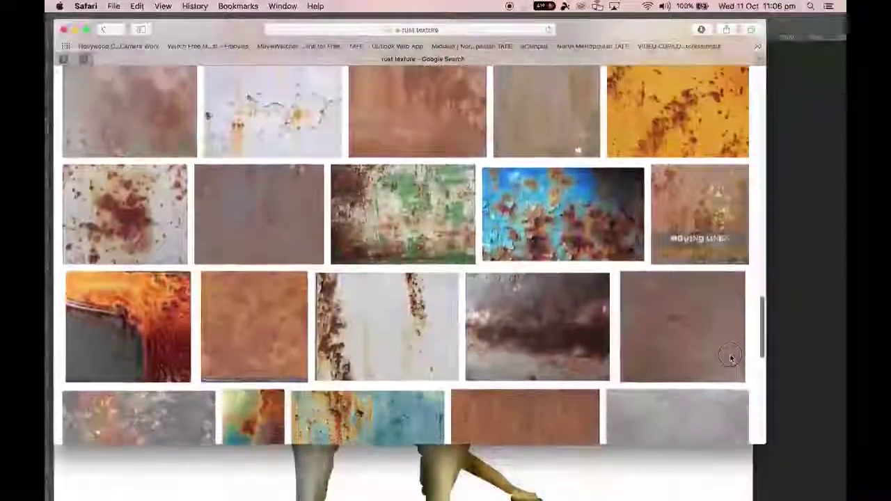
{"action": "scroll", "coordinate": [730, 366], "scroll_direction": "down", "scroll_amount": 5}
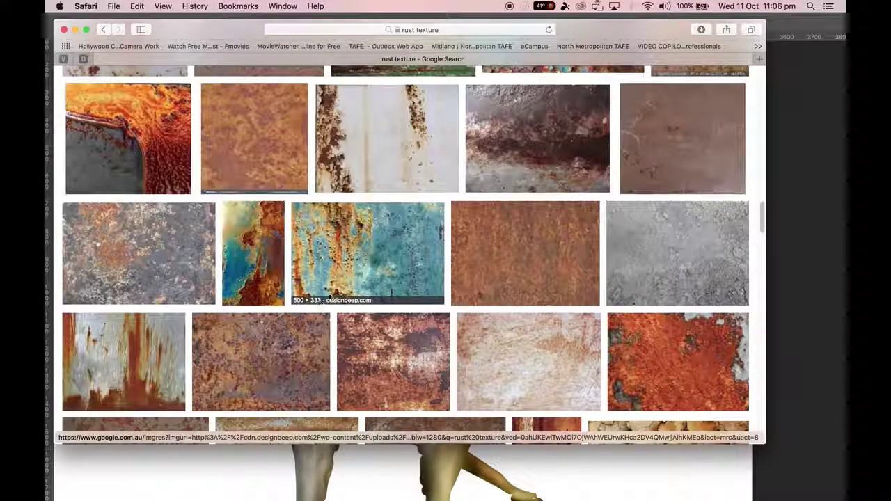
{"action": "left_click", "coordinate": [421, 265]}
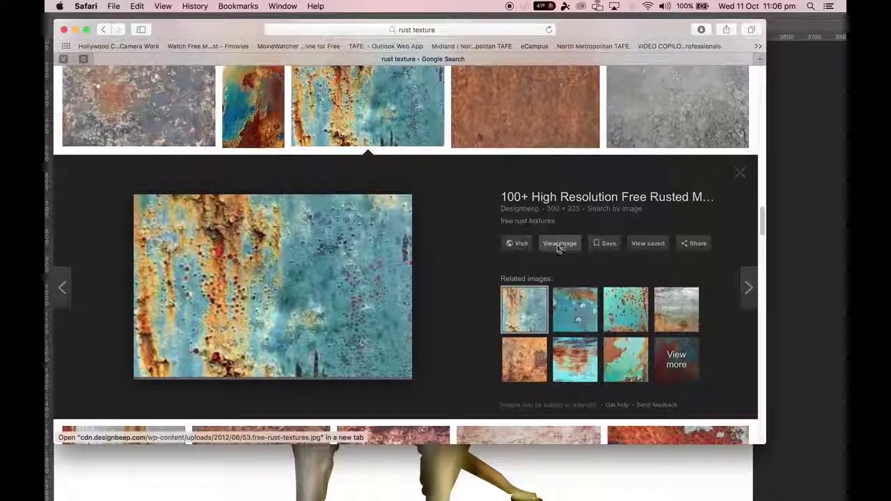
{"action": "left_click", "coordinate": [560, 243]}
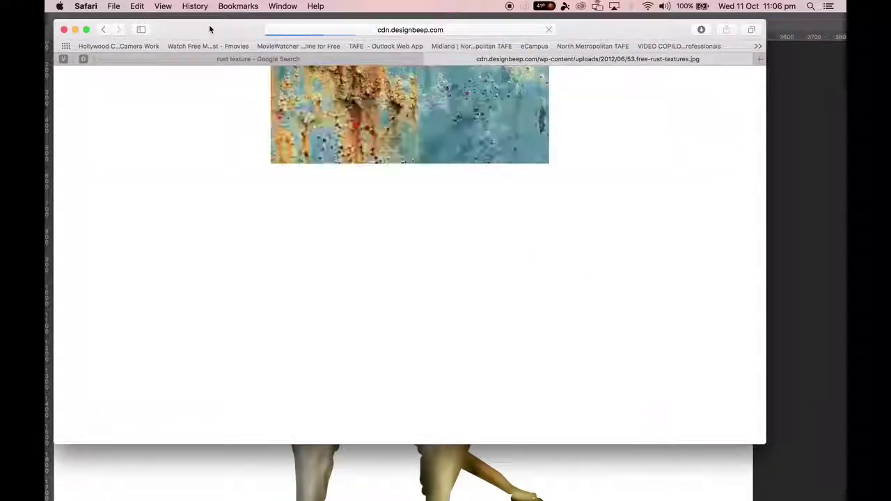
{"action": "left_click_drag", "start_coordinate": [395, 359], "coordinate": [407, 474]}
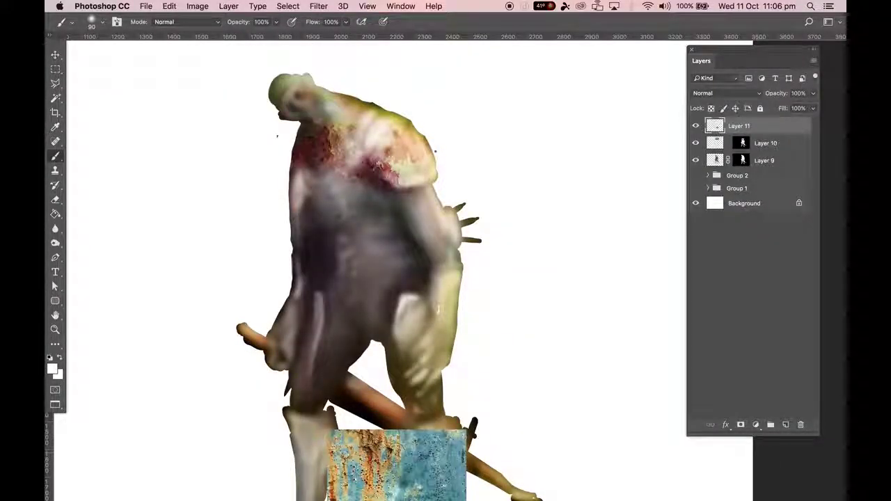
Step: Scale the blue and orange rust texture to about 552% and position it so it covers the whole character
{"action": "left_click_drag", "start_coordinate": [396, 459], "coordinate": [327, 209]}
{"action": "key", "text": "super+t"}
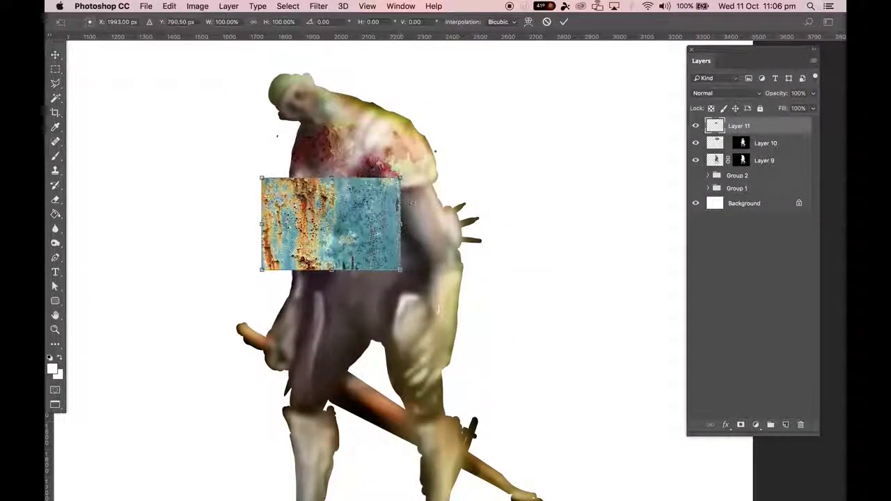
{"action": "left_click_drag", "start_coordinate": [402, 178], "coordinate": [534, 83]}
{"action": "left_click_drag", "start_coordinate": [261, 270], "coordinate": [54, 430]}
{"action": "key", "text": "super+minus"}
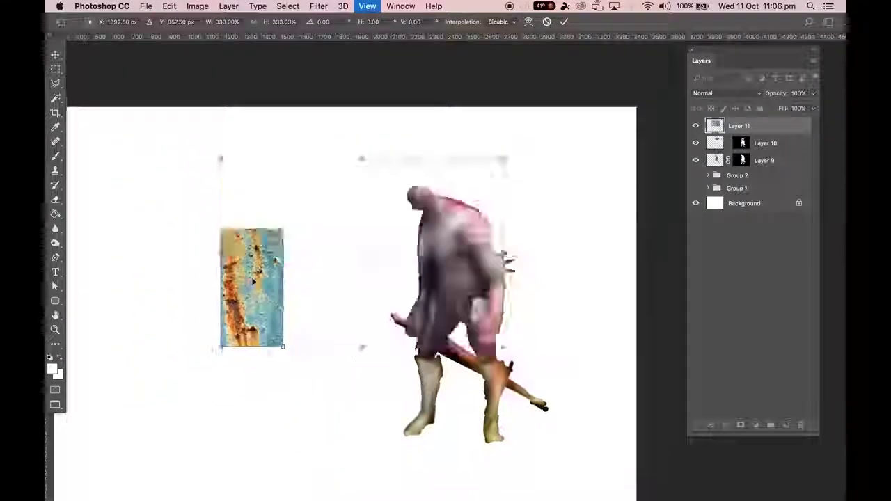
{"action": "left_click_drag", "start_coordinate": [494, 178], "coordinate": [565, 134]}
{"action": "left_click_drag", "start_coordinate": [506, 213], "coordinate": [519, 291]}
{"action": "left_click_drag", "start_coordinate": [578, 212], "coordinate": [659, 157]}
{"action": "left_click_drag", "start_coordinate": [507, 216], "coordinate": [497, 228]}
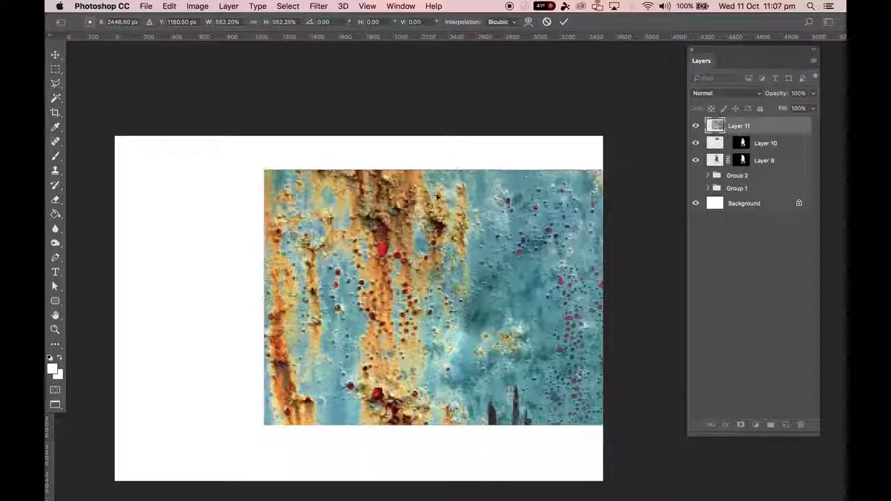
{"action": "key", "text": "Return"}
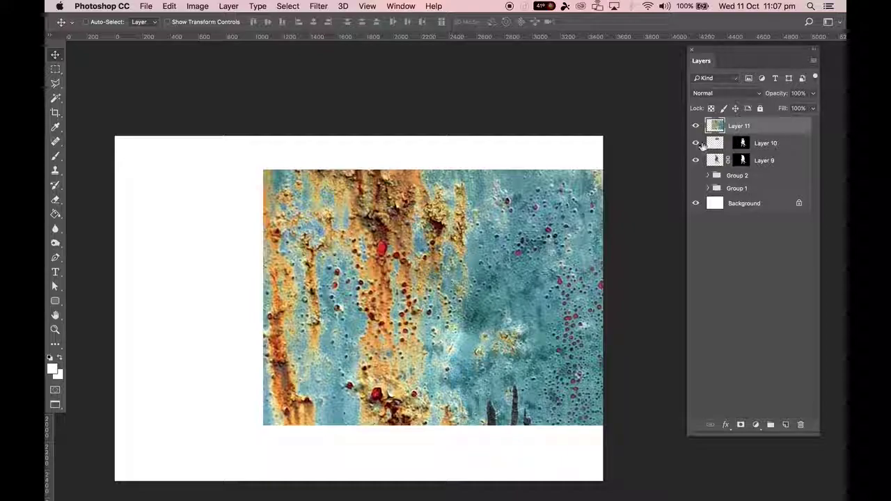
Step: Load Layer 9's mask as a selection and use it to mask Layer 11 to the character's silhouette
{"action": "left_click", "coordinate": [741, 162]}
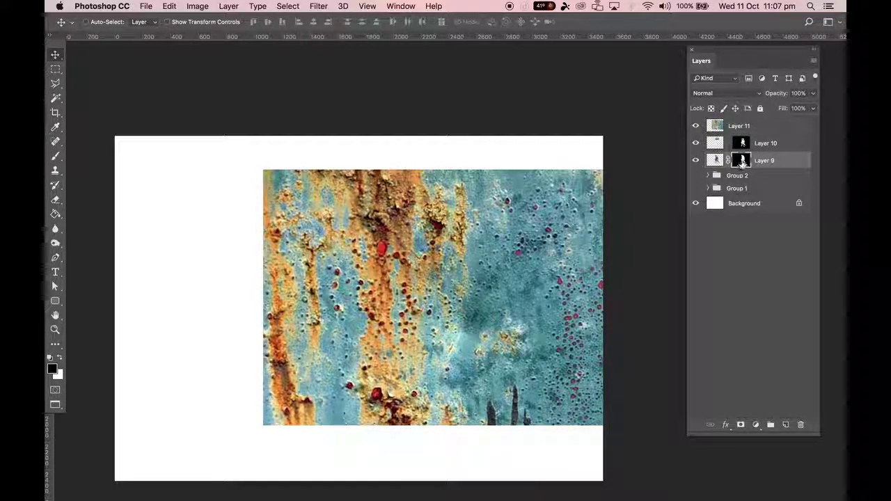
{"action": "left_click", "coordinate": [741, 161], "text": "super"}
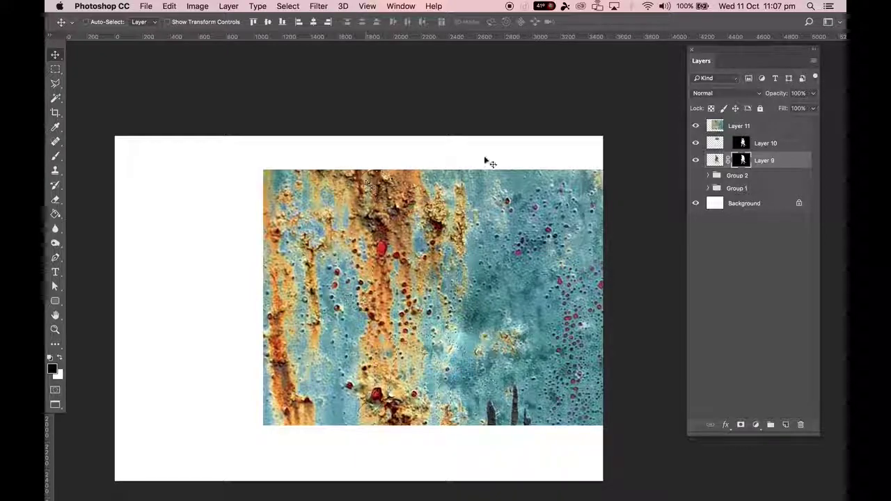
{"action": "left_click", "coordinate": [705, 126]}
{"action": "key", "text": "x"}
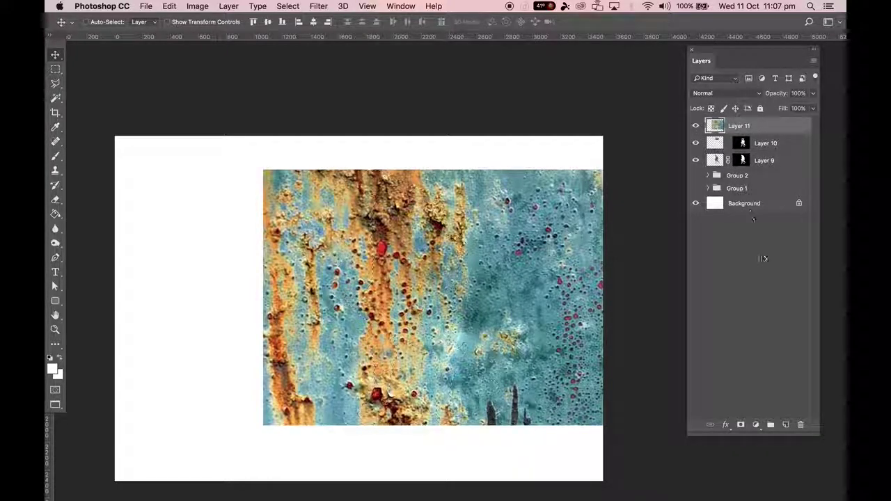
{"action": "left_click", "coordinate": [741, 425]}
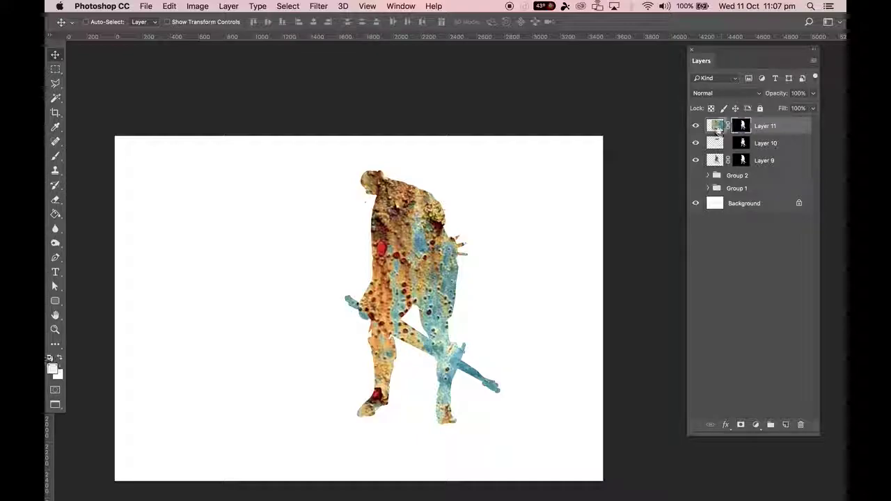
Step: Try Layer 11 in Overlay and the other blend modes, settle on Color Burn, and compare the artwork with the layer hidden
{"action": "left_click", "coordinate": [724, 92]}
{"action": "left_click", "coordinate": [722, 215]}
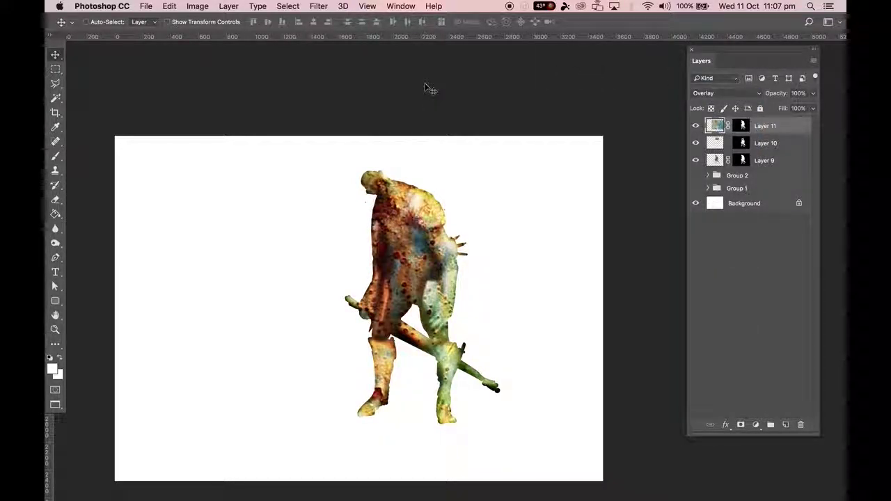
{"action": "key", "text": "shift+equal"}
{"action": "key", "text": "shift+equal"}
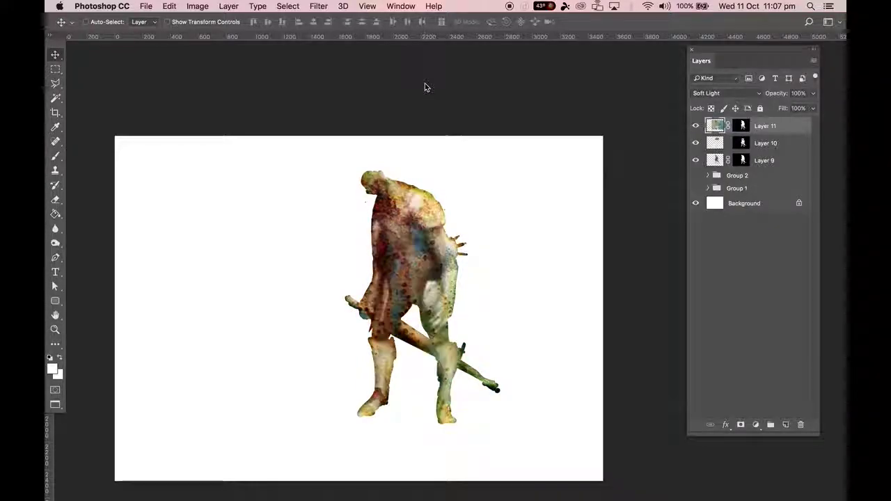
{"action": "key", "text": "shift+equal"}
{"action": "key", "text": "shift+equal"}
{"action": "key", "text": "shift+equal"}
{"action": "key", "text": "shift+equal"}
{"action": "key", "text": "shift+equal"}
{"action": "key", "text": "shift+equal"}
{"action": "key", "text": "shift+equal"}
{"action": "key", "text": "shift+equal"}
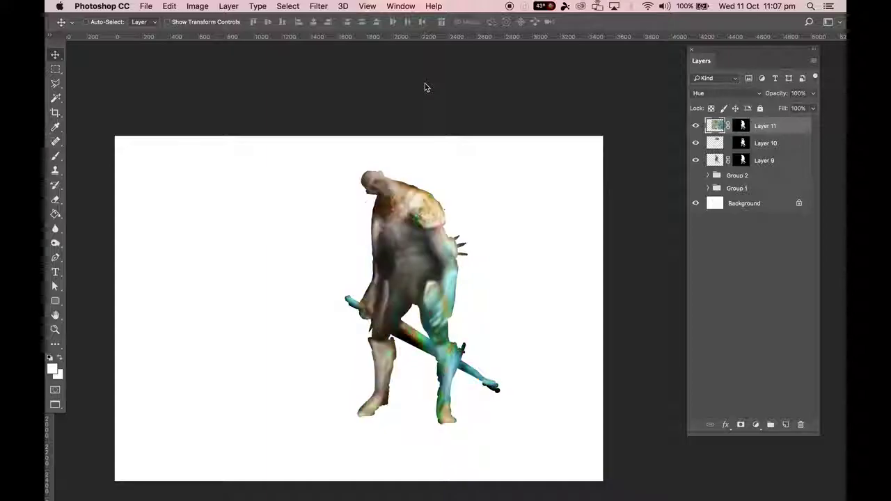
{"action": "key", "text": "shift+equal"}
{"action": "key", "text": "shift+equal"}
{"action": "key", "text": "shift+equal"}
{"action": "key", "text": "shift+equal"}
{"action": "key", "text": "shift+equal"}
{"action": "key", "text": "shift+equal"}
{"action": "key", "text": "shift+equal"}
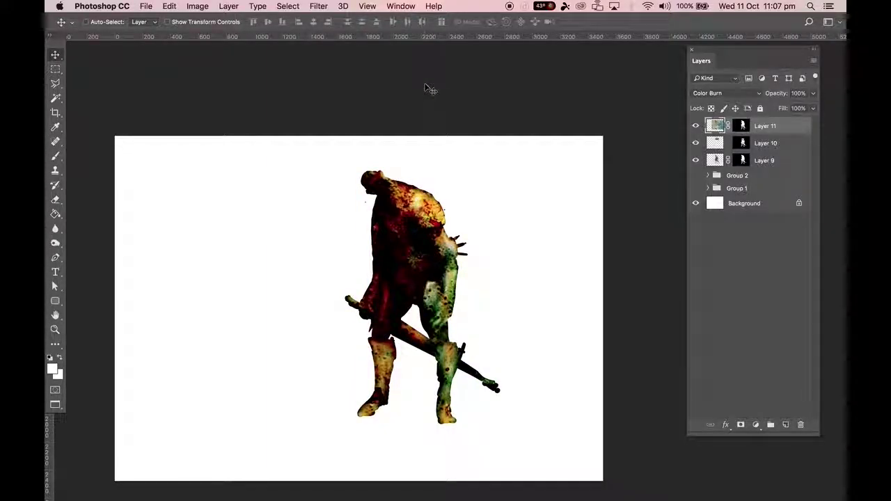
{"action": "key", "text": "shift+equal"}
{"action": "left_click", "coordinate": [696, 126]}
{"action": "left_click", "coordinate": [696, 126]}
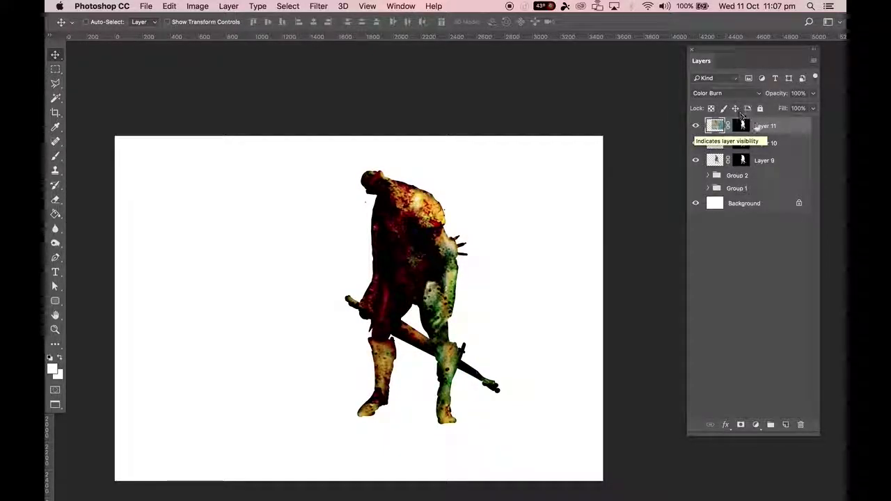
Step: Duplicate Layer 11 and hide the original
{"action": "left_click_drag", "start_coordinate": [773, 133], "coordinate": [785, 424]}
{"action": "left_click", "coordinate": [696, 143]}
Step: Lower the opacity of Layer 11 copy to 56% and make its mask active for painting
{"action": "left_click", "coordinate": [742, 126]}
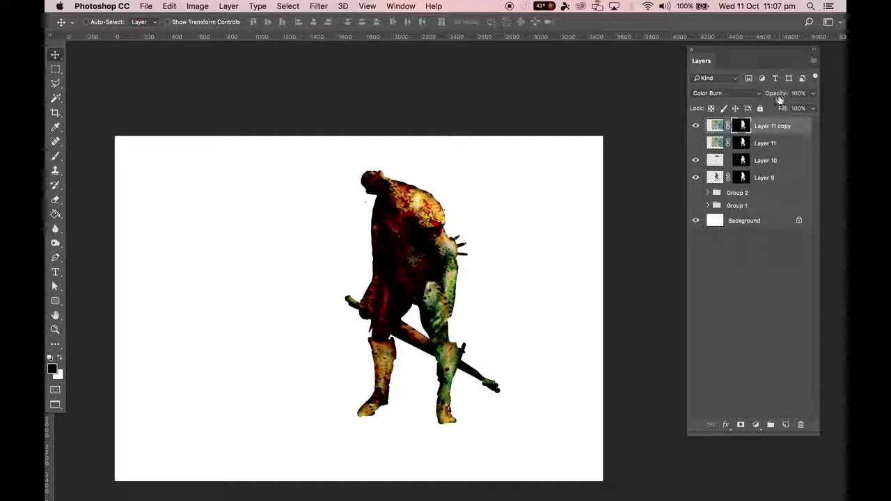
{"action": "mouse_move", "coordinate": [775, 97]}
{"action": "left_mouse_down"}
{"action": "mouse_move", "coordinate": [769, 92]}
{"action": "mouse_move", "coordinate": [780, 91]}
{"action": "left_mouse_up"}
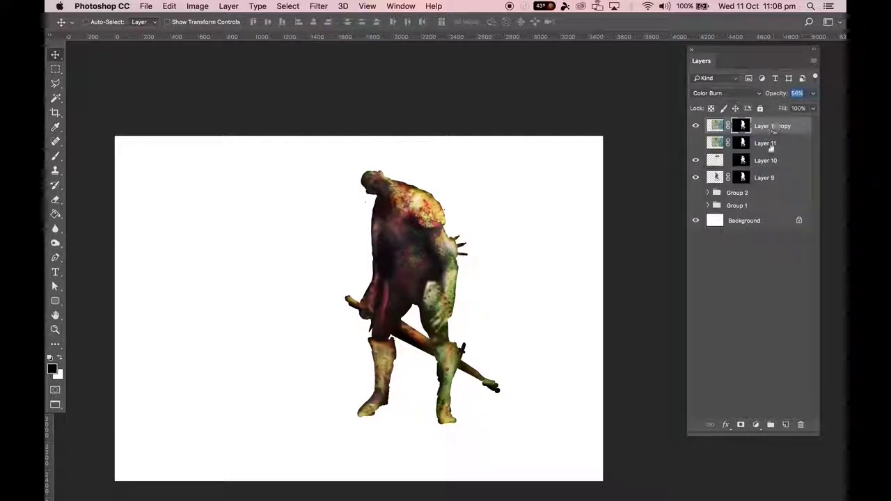
{"action": "left_click", "coordinate": [743, 125]}
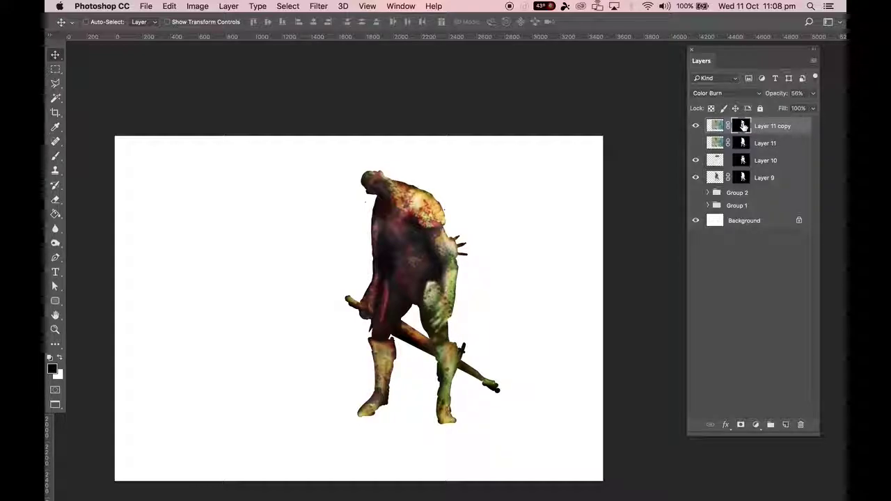
Step: Paint black on Layer 11 copy's mask, enlarging the brush to 500, to remove texture from the head and torso, and compare with the layer hidden
{"action": "key", "text": "b"}
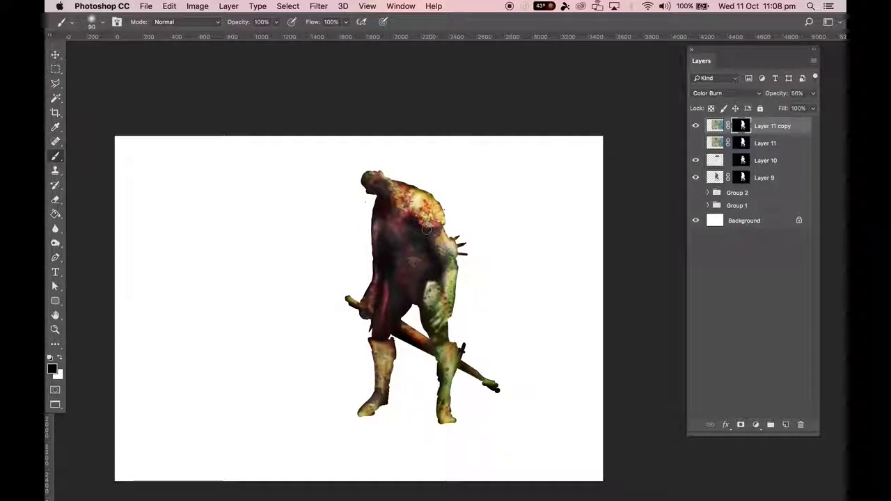
{"action": "key", "text": "bracketright"}
{"action": "mouse_move", "coordinate": [364, 179]}
{"action": "left_mouse_down"}
{"action": "mouse_move", "coordinate": [381, 174]}
{"action": "mouse_move", "coordinate": [376, 202]}
{"action": "mouse_move", "coordinate": [384, 211]}
{"action": "mouse_move", "coordinate": [352, 244]}
{"action": "mouse_move", "coordinate": [361, 221]}
{"action": "mouse_move", "coordinate": [366, 252]}
{"action": "mouse_move", "coordinate": [409, 234]}
{"action": "mouse_move", "coordinate": [380, 223]}
{"action": "left_mouse_up"}
{"action": "key", "text": "bracketright"}
{"action": "key", "text": "bracketright"}
{"action": "key", "text": "bracketright"}
{"action": "key", "text": "bracketright"}
{"action": "key", "text": "bracketright"}
{"action": "left_click", "coordinate": [696, 127]}
{"action": "left_click", "coordinate": [696, 127]}
{"action": "left_click", "coordinate": [695, 128]}
{"action": "left_click", "coordinate": [696, 128]}
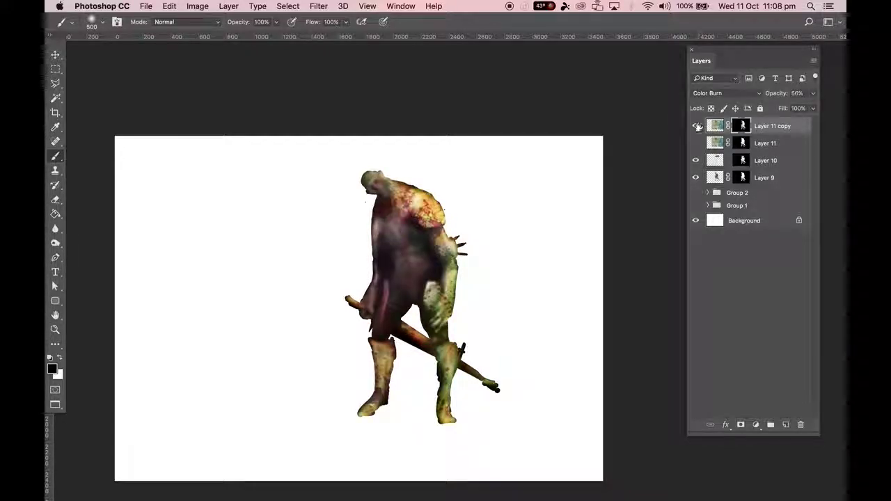
Step: Show Layer 11, move it above Layer 11 copy and set its blend mode to Overlay
{"action": "left_click", "coordinate": [696, 142]}
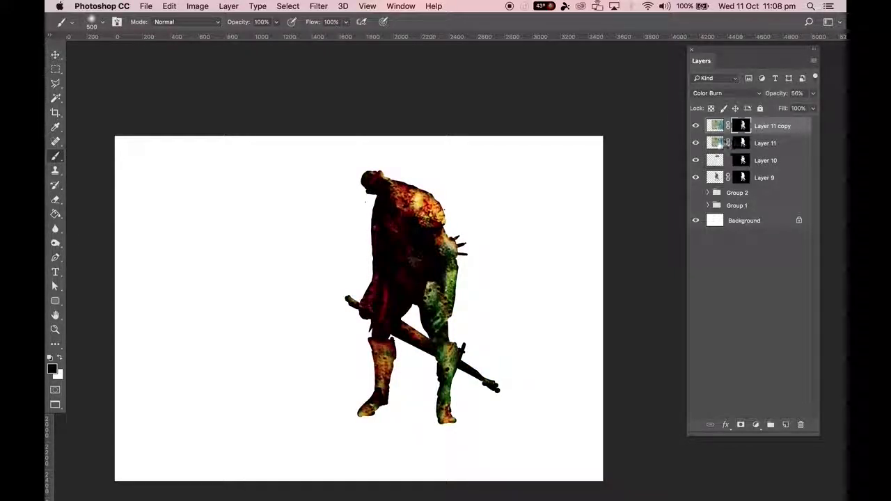
{"action": "left_click", "coordinate": [716, 141]}
{"action": "left_click_drag", "start_coordinate": [768, 143], "coordinate": [767, 124]}
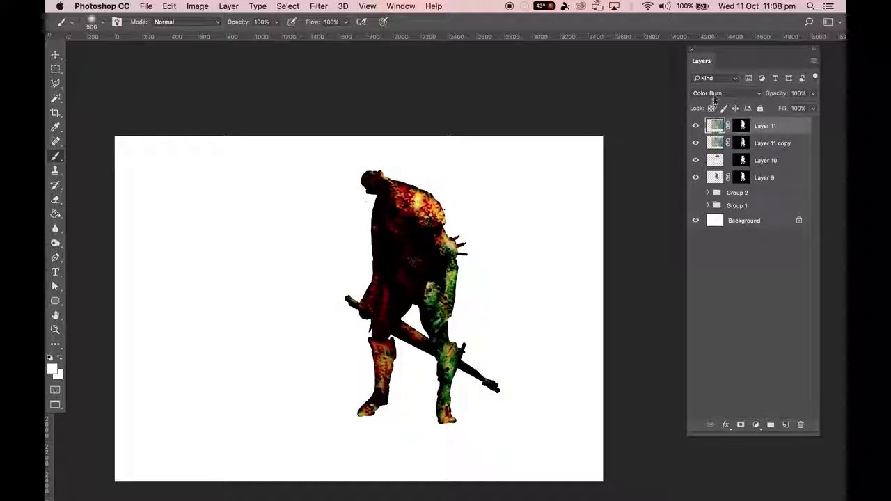
{"action": "left_click", "coordinate": [717, 92]}
{"action": "left_click", "coordinate": [717, 174]}
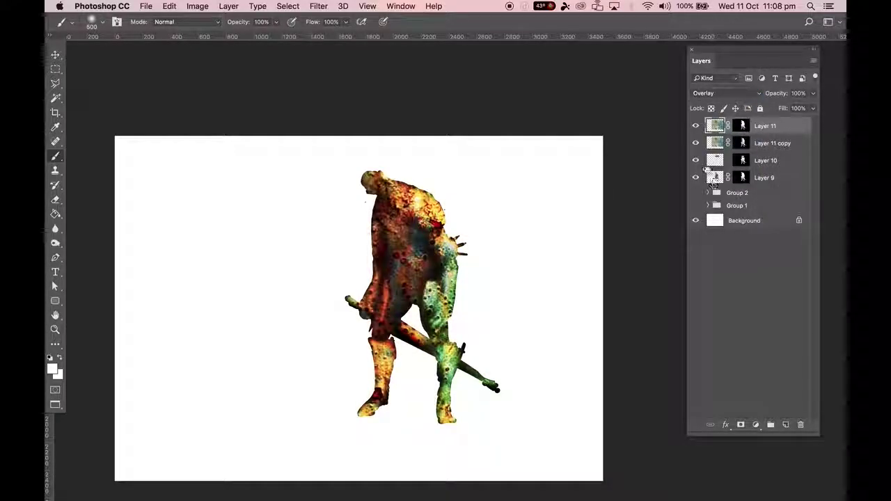
Step: Compare the two texture layers by toggling their visibility, hide Layer 11, and lower the opacity of Layer 11 copy to 36%
{"action": "left_click", "coordinate": [696, 143]}
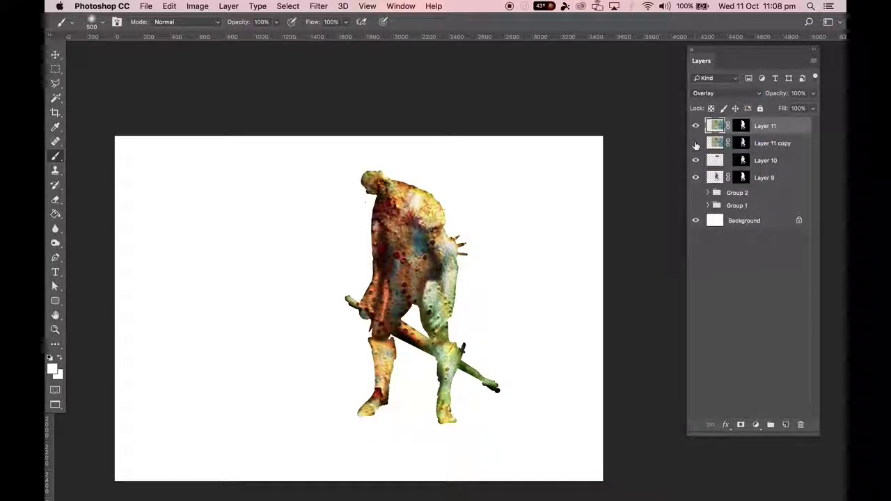
{"action": "left_click", "coordinate": [697, 138]}
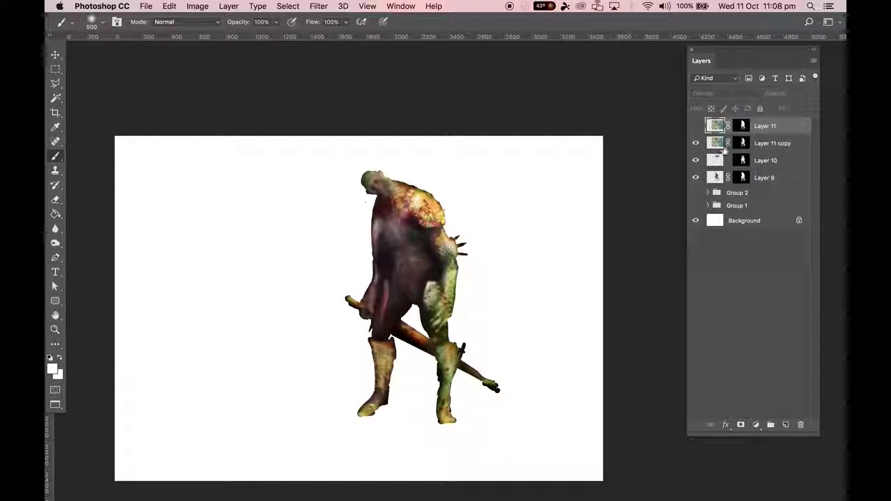
{"action": "left_click", "coordinate": [773, 143]}
{"action": "left_click", "coordinate": [813, 93]}
{"action": "left_click_drag", "start_coordinate": [787, 110], "coordinate": [780, 109]}
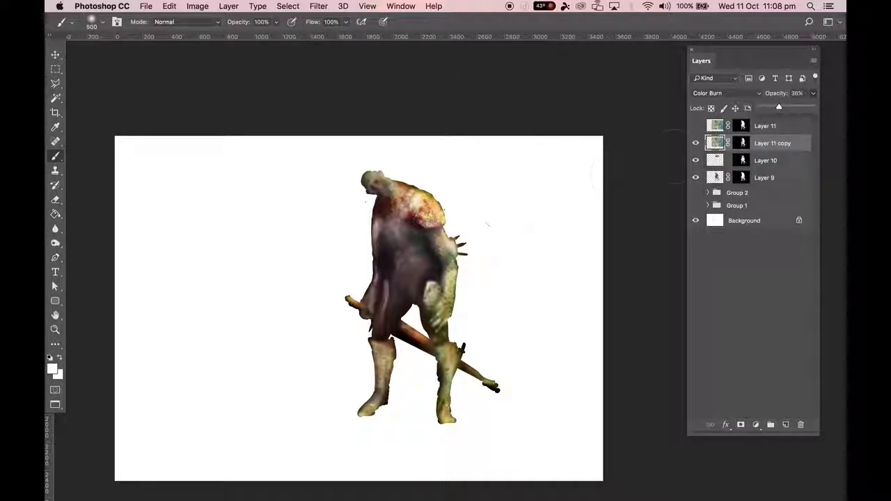
{"action": "left_click", "coordinate": [707, 128]}
{"action": "left_click", "coordinate": [702, 144]}
Step: Stamp the visible artwork into a new layer above Layer 11 with the Background hidden, and hide the source layers
{"action": "left_click", "coordinate": [752, 127]}
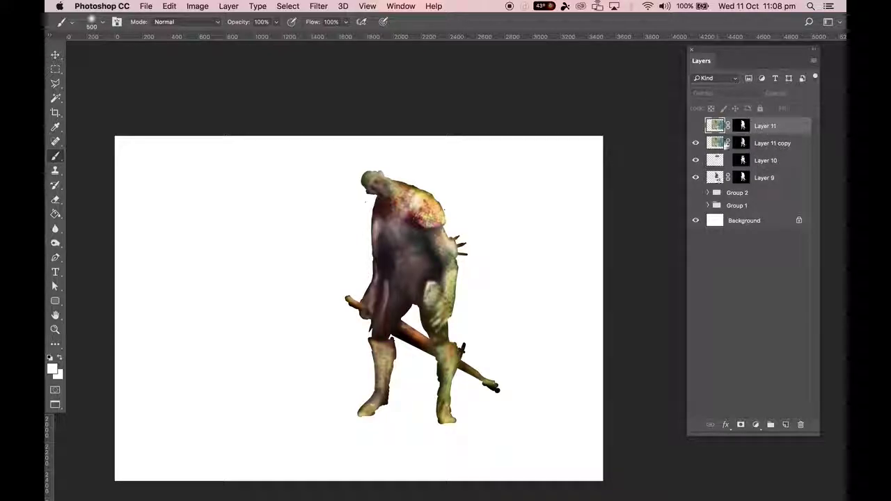
{"action": "left_click", "coordinate": [786, 424]}
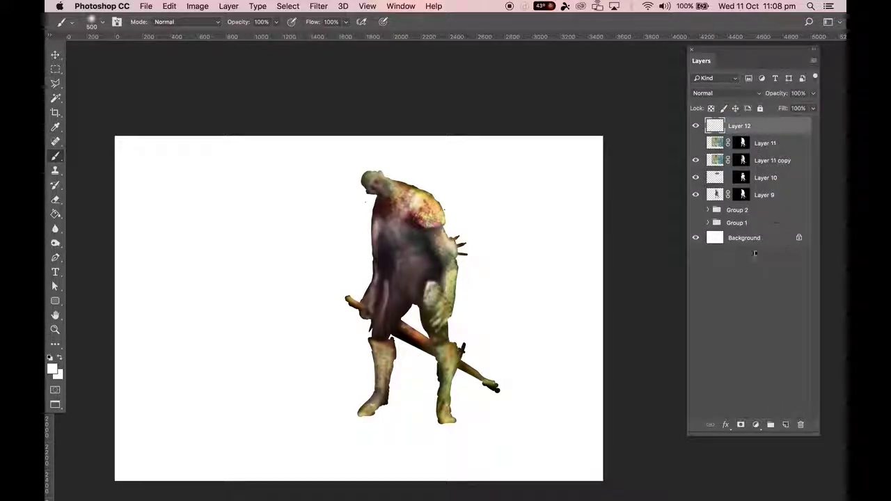
{"action": "left_click", "coordinate": [695, 237]}
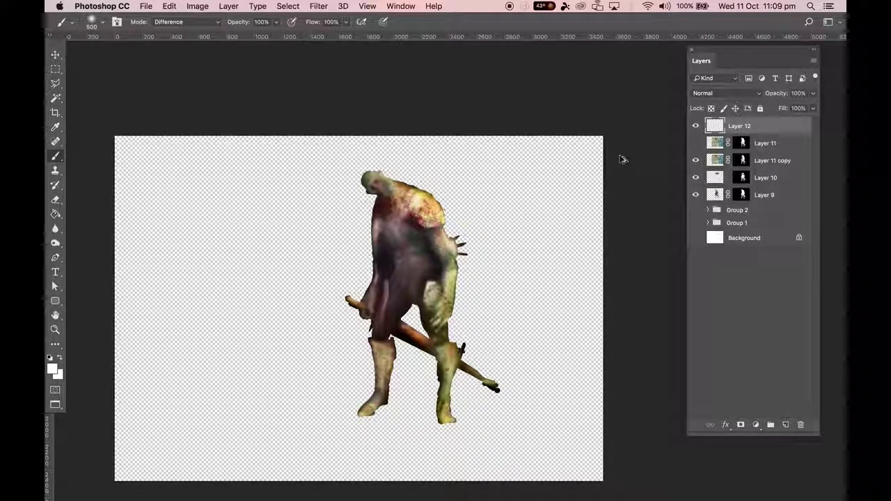
{"action": "key", "text": "super+alt+shift+e"}
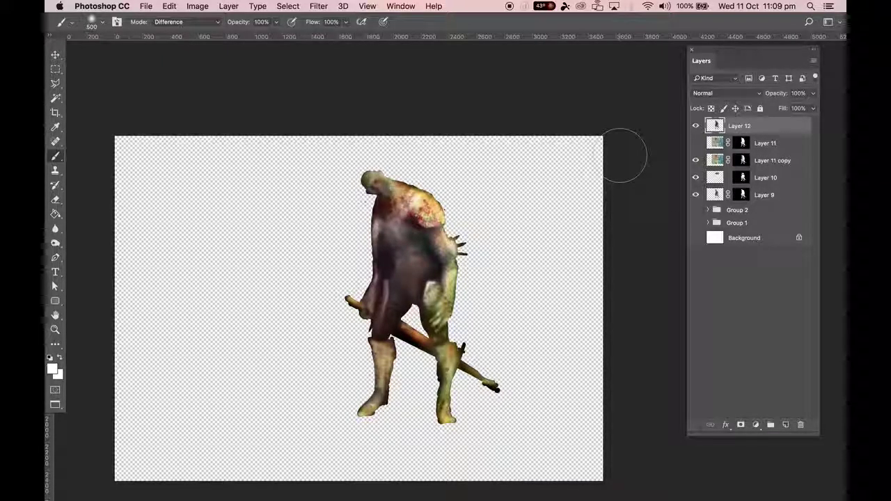
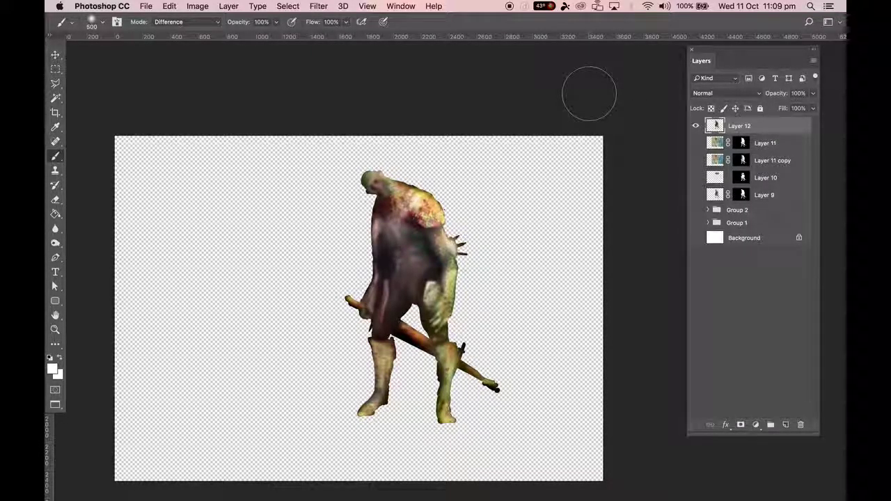
{"action": "left_click", "coordinate": [192, 6]}
{"action": "mouse_move", "coordinate": [264, 41]}
{"action": "left_click", "coordinate": [342, 47]}
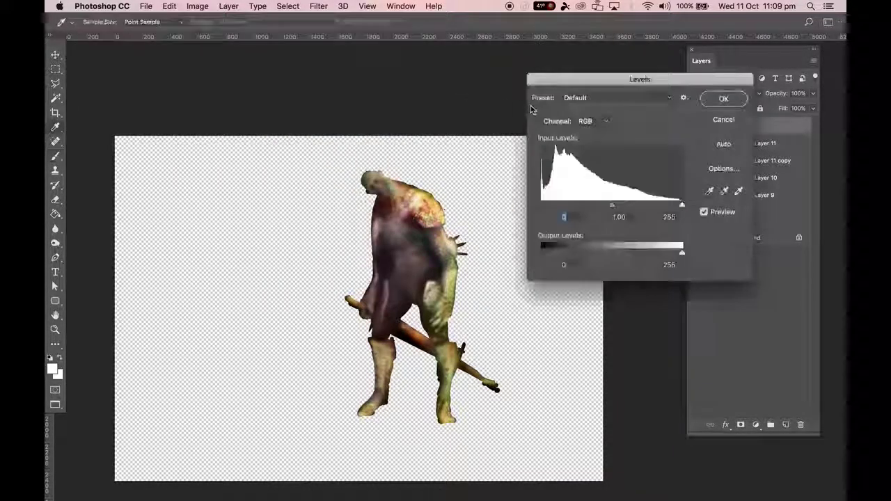
{"action": "mouse_move", "coordinate": [612, 205]}
{"action": "left_mouse_down"}
{"action": "mouse_move", "coordinate": [594, 207]}
{"action": "mouse_move", "coordinate": [619, 204]}
{"action": "left_mouse_up"}
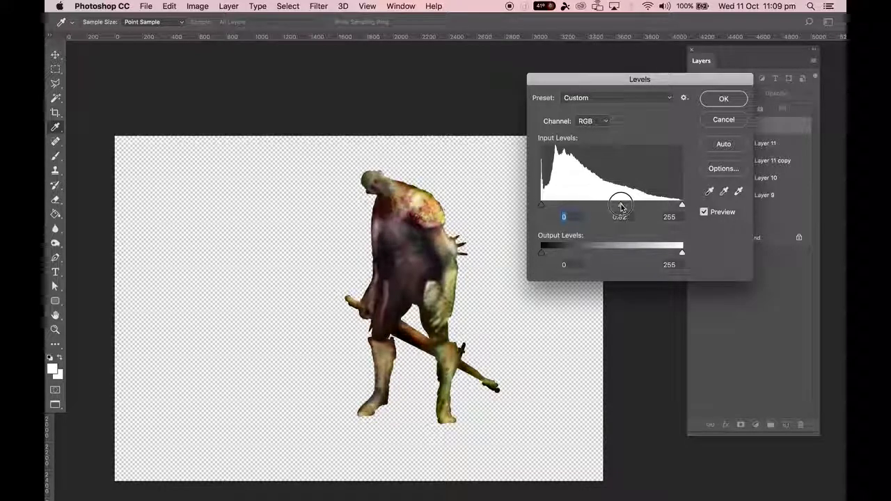
{"action": "left_click_drag", "start_coordinate": [560, 207], "coordinate": [558, 206]}
{"action": "left_click_drag", "start_coordinate": [618, 208], "coordinate": [628, 209]}
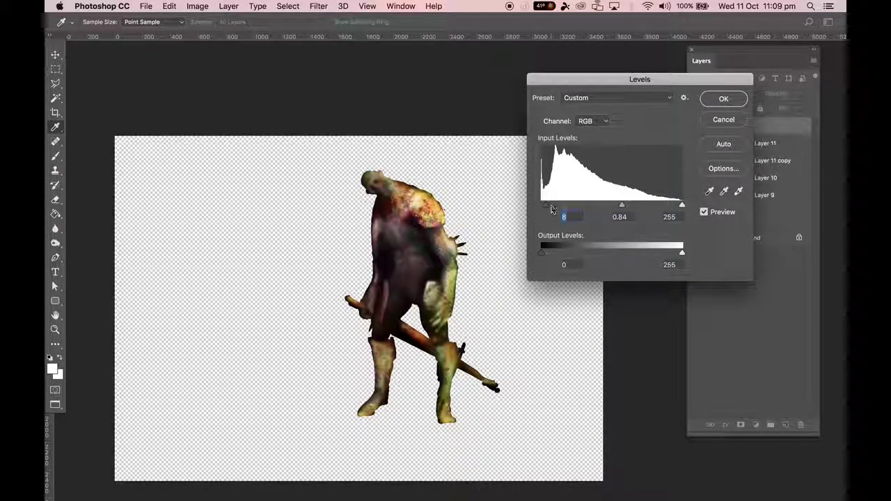
{"action": "left_click", "coordinate": [723, 120]}
Step: Apply a colour adjustment to Layer 12 that shifts the figure's yellow and green tones toward red, and show the Background again
{"action": "left_click", "coordinate": [170, 6]}
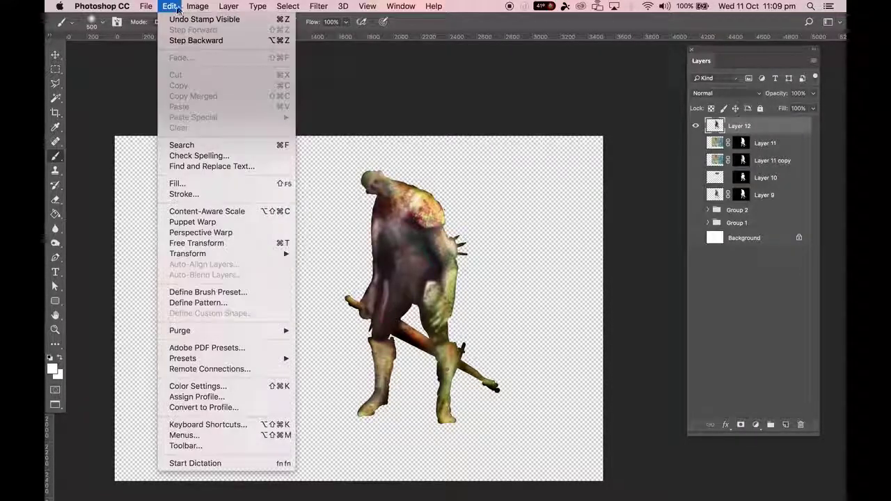
{"action": "left_click", "coordinate": [331, 95]}
{"action": "left_click_drag", "start_coordinate": [606, 125], "coordinate": [603, 155]}
{"action": "left_click", "coordinate": [722, 72]}
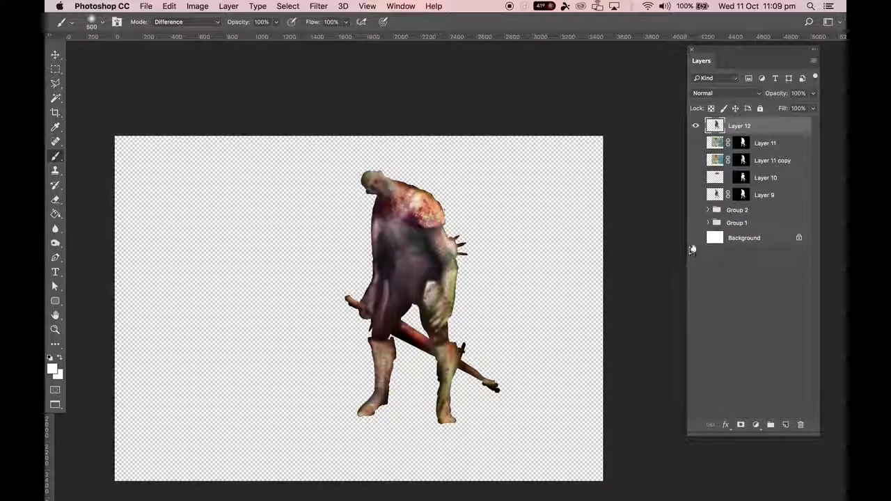
{"action": "key", "text": "b"}
{"action": "left_click", "coordinate": [696, 237]}
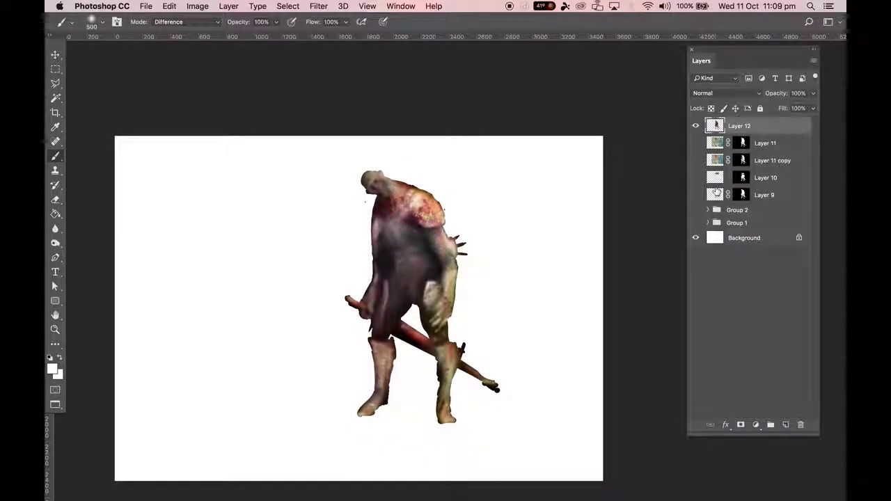
{"action": "key", "text": "super+minus"}
{"action": "key", "text": "super+plus"}
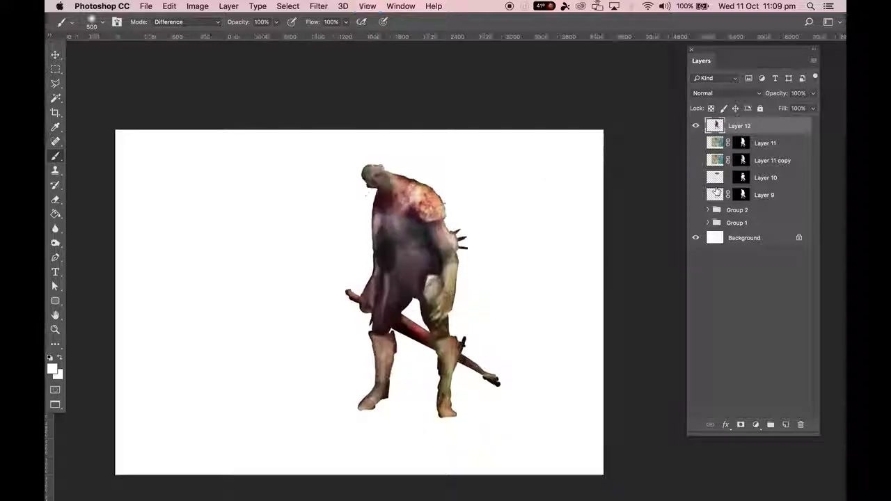
Step: Duplicate Layer 12 and transform the copy into an upside-down reflection under the feet, with height -35.07% and horizontal skew -6.43
{"action": "left_click_drag", "start_coordinate": [766, 136], "coordinate": [786, 425]}
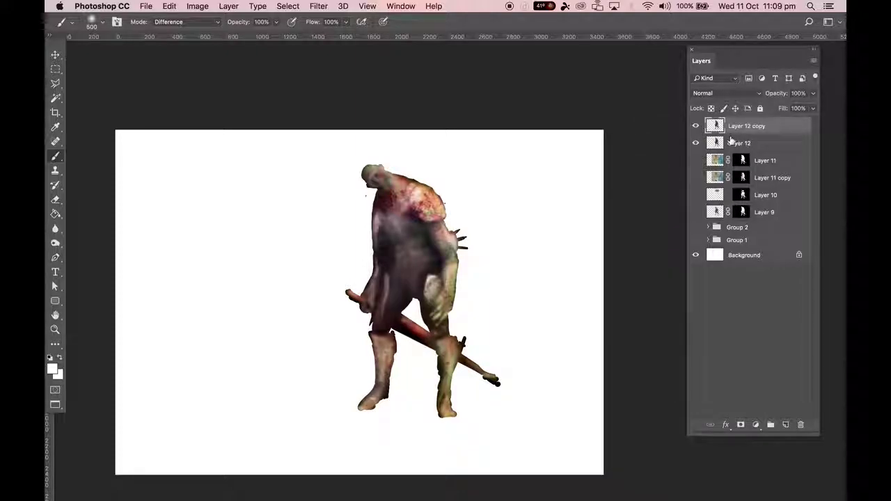
{"action": "key", "text": "ctrl+t"}
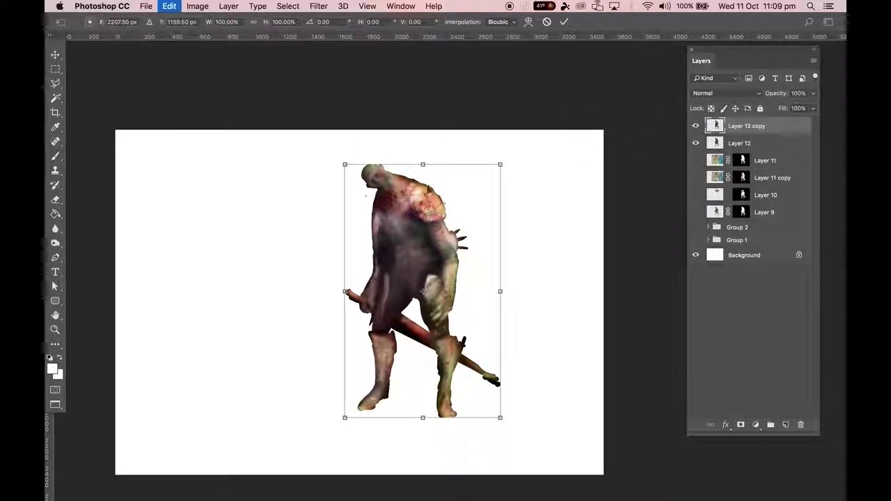
{"action": "left_click_drag", "start_coordinate": [420, 159], "coordinate": [415, 485]}
{"action": "scroll", "coordinate": [454, 329], "scroll_direction": "down", "scroll_amount": 3}
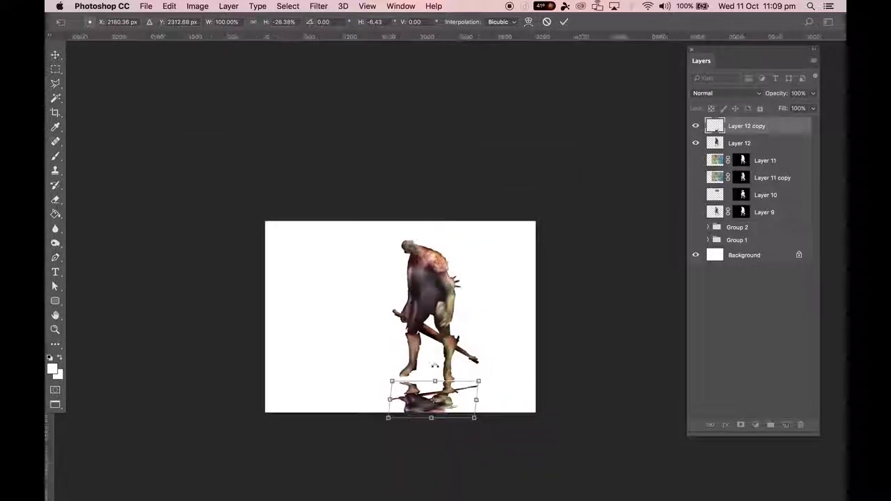
{"action": "mouse_move", "coordinate": [434, 381]}
{"action": "left_mouse_down"}
{"action": "mouse_move", "coordinate": [432, 391]}
{"action": "mouse_move", "coordinate": [435, 371]}
{"action": "left_mouse_up"}
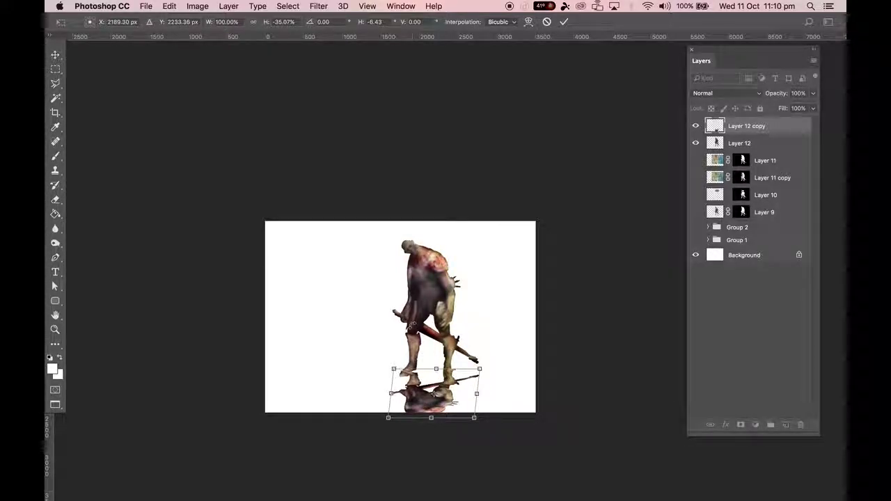
{"action": "key", "text": "Return"}
Step: Move the flipped copy below Layer 12 and rename it "shadow"
{"action": "key", "text": "b"}
{"action": "left_click_drag", "start_coordinate": [737, 133], "coordinate": [744, 144]}
{"action": "double_click", "coordinate": [740, 145]}
{"action": "type", "text": "shadow"}
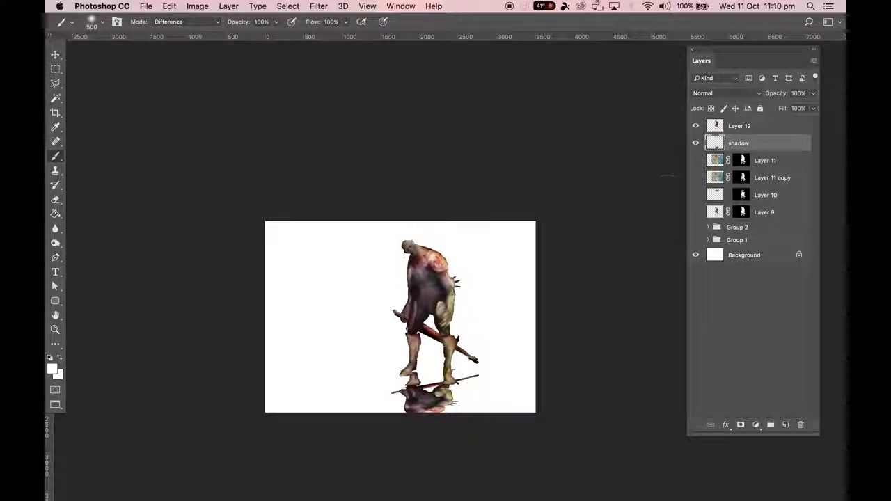
Step: Check the shadow layer with Layer 12 hidden and shown, and narrow the shadow to 92.58% width
{"action": "key", "text": "super+plus"}
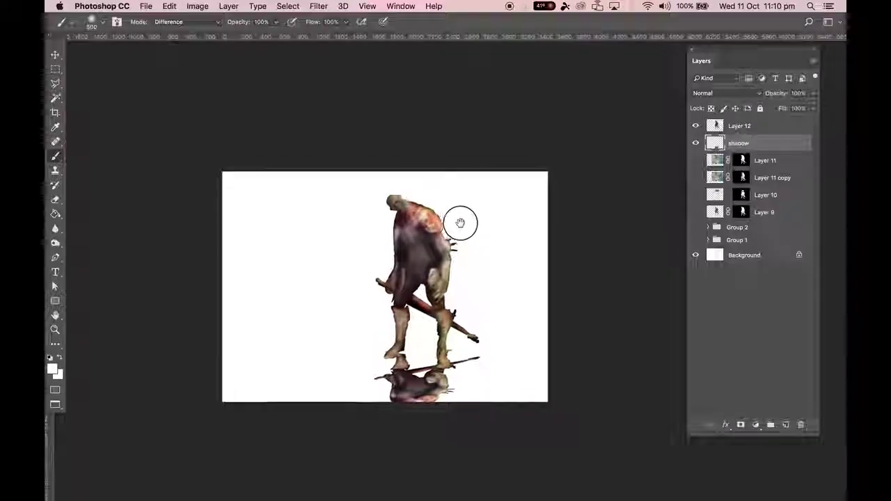
{"action": "key", "text": "super+plus"}
{"action": "scroll", "coordinate": [459, 247], "scroll_direction": "down", "scroll_amount": 3}
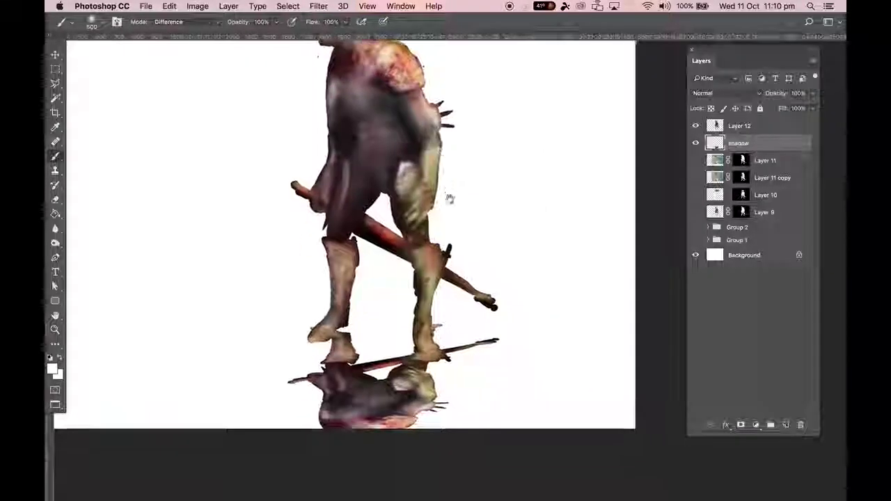
{"action": "key", "text": "super+minus"}
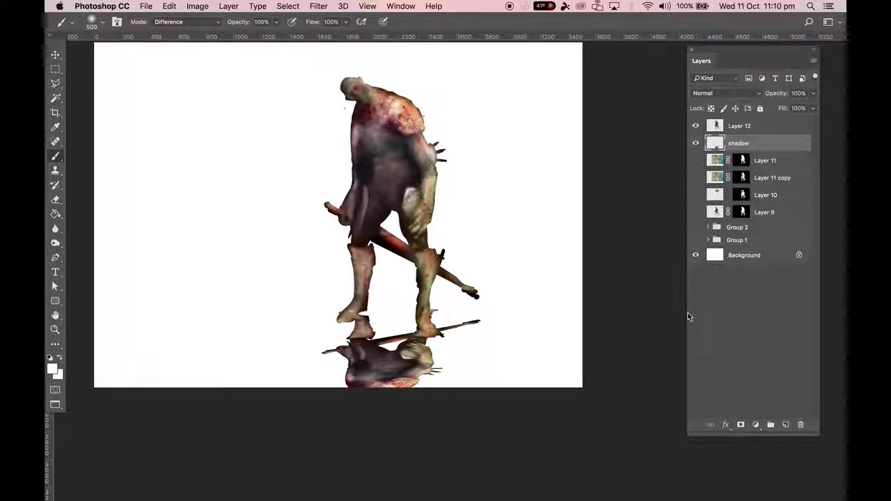
{"action": "left_click", "coordinate": [695, 126]}
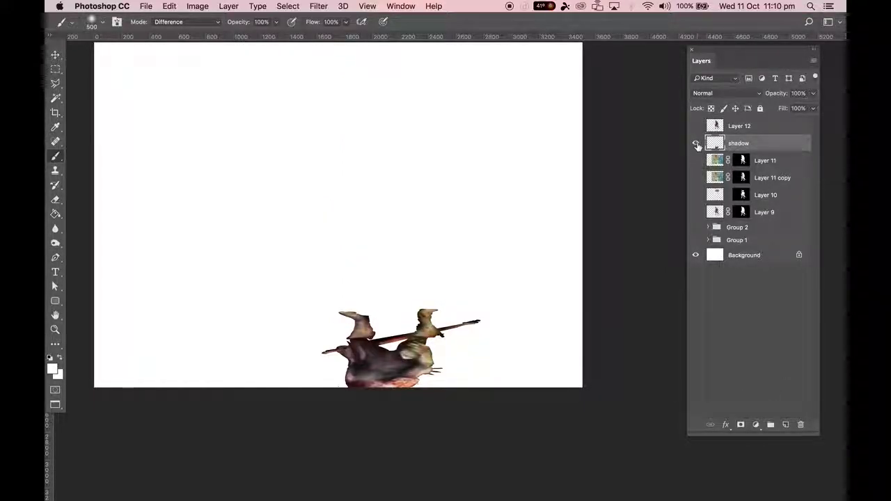
{"action": "left_click", "coordinate": [695, 126]}
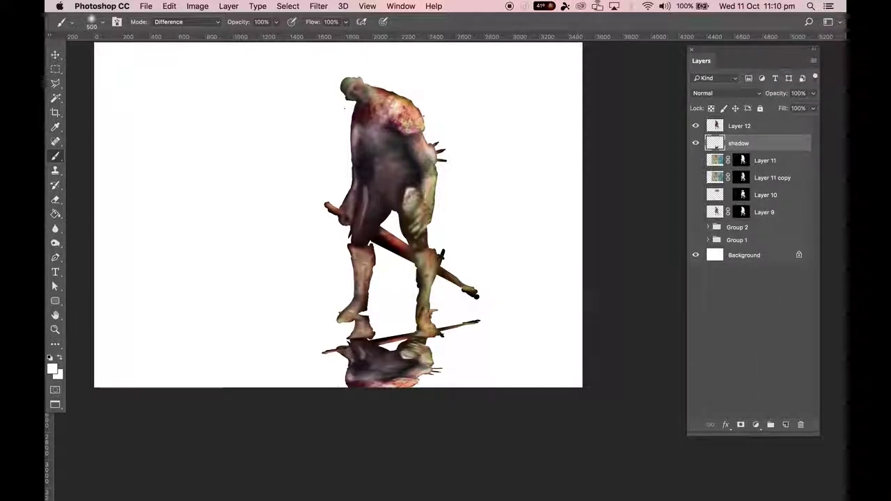
{"action": "key", "text": "super+t"}
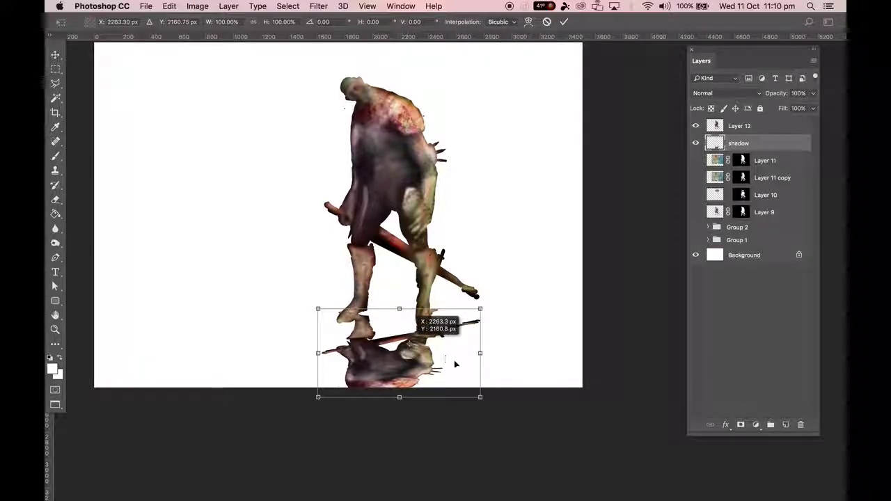
{"action": "left_click_drag", "start_coordinate": [481, 397], "coordinate": [469, 399]}
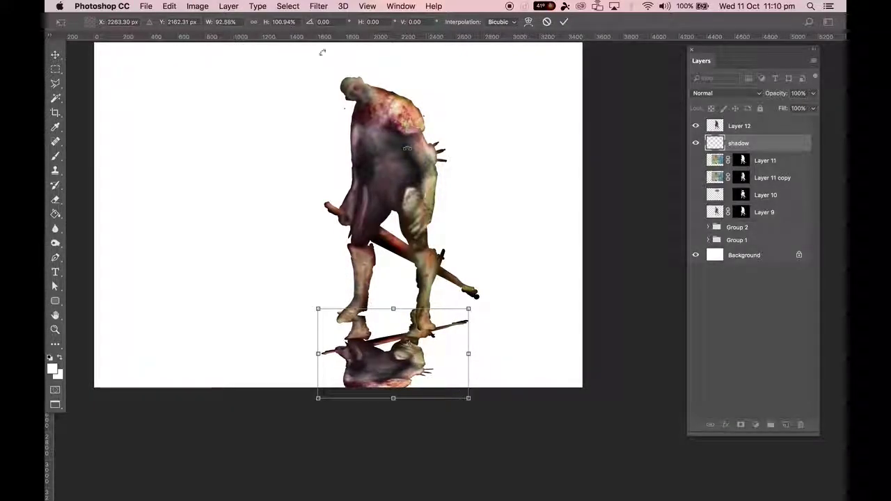
Step: Distort the shadow layer so it slants down-left from the feet, with height 89.27% and horizontal skew -33.84
{"action": "left_click", "coordinate": [146, 6]}
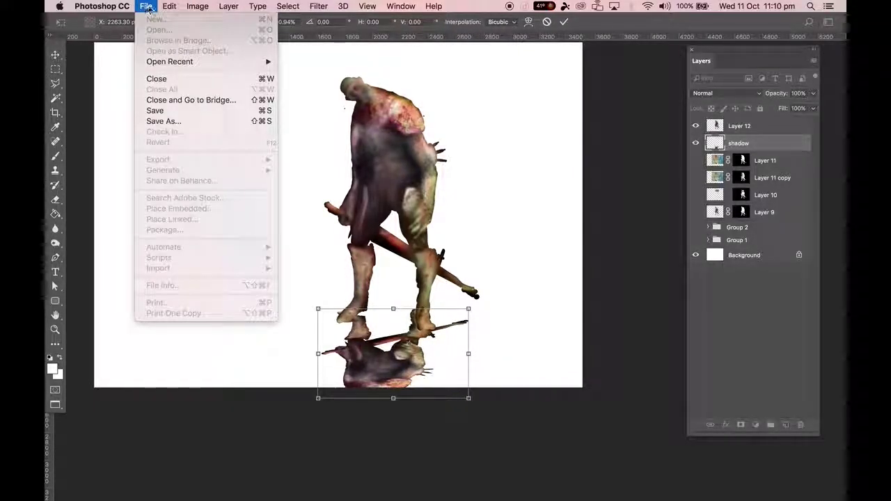
{"action": "mouse_move", "coordinate": [169, 7]}
{"action": "mouse_move", "coordinate": [202, 254]}
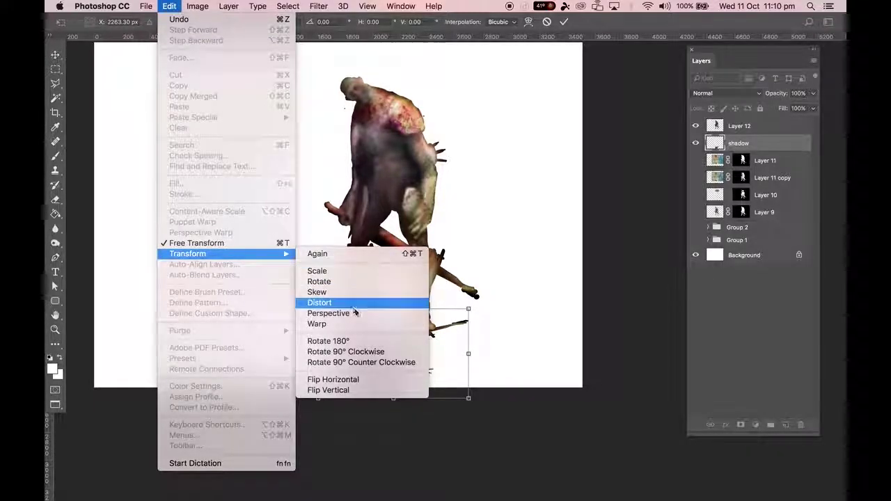
{"action": "left_click", "coordinate": [320, 303]}
{"action": "left_click_drag", "start_coordinate": [393, 399], "coordinate": [340, 388]}
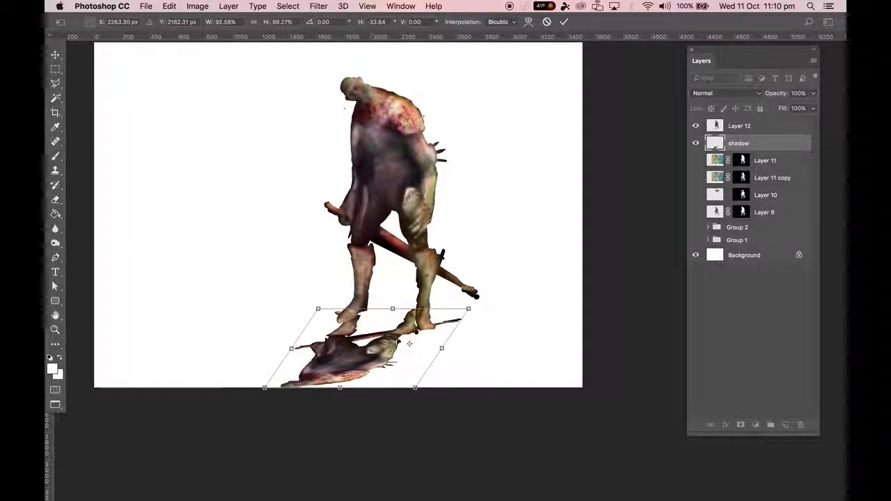
{"action": "left_click", "coordinate": [563, 22]}
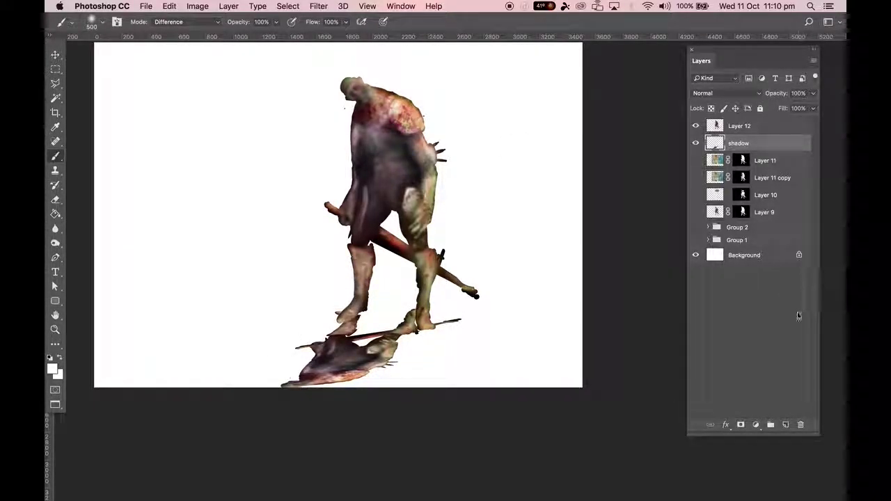
Step: Add a Gradient Overlay effect to the shadow layer and set its blend mode to Normal
{"action": "left_click", "coordinate": [727, 426]}
{"action": "left_click", "coordinate": [730, 435]}
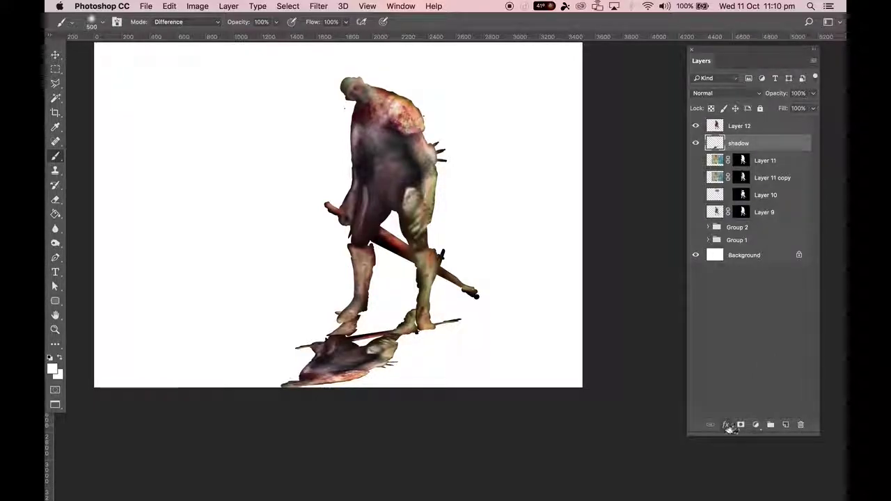
{"action": "left_click", "coordinate": [727, 426]}
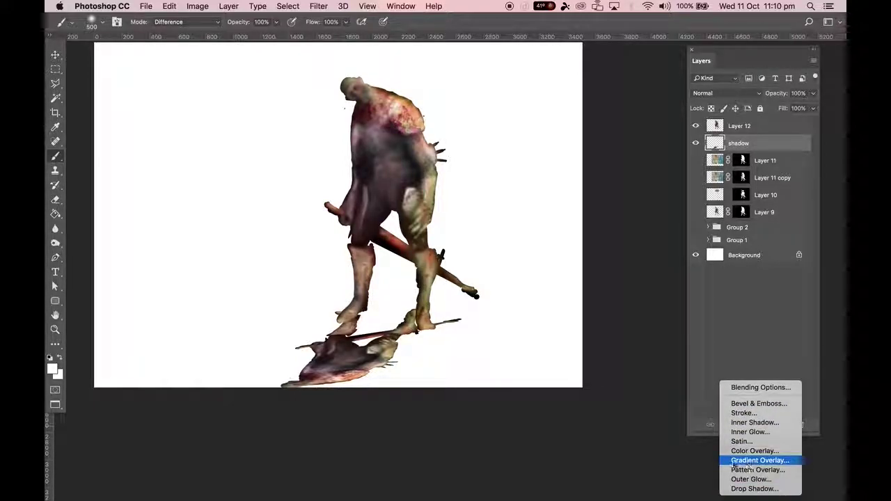
{"action": "left_click", "coordinate": [753, 461]}
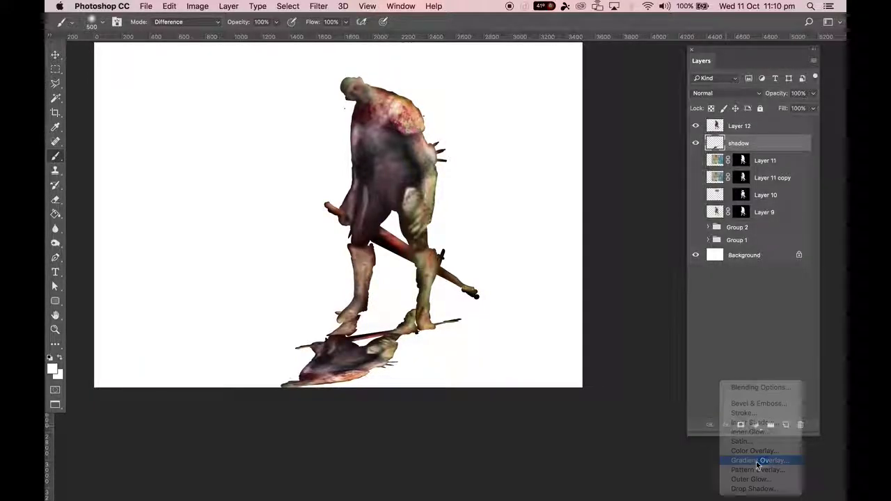
{"action": "left_click_drag", "start_coordinate": [554, 131], "coordinate": [683, 103]}
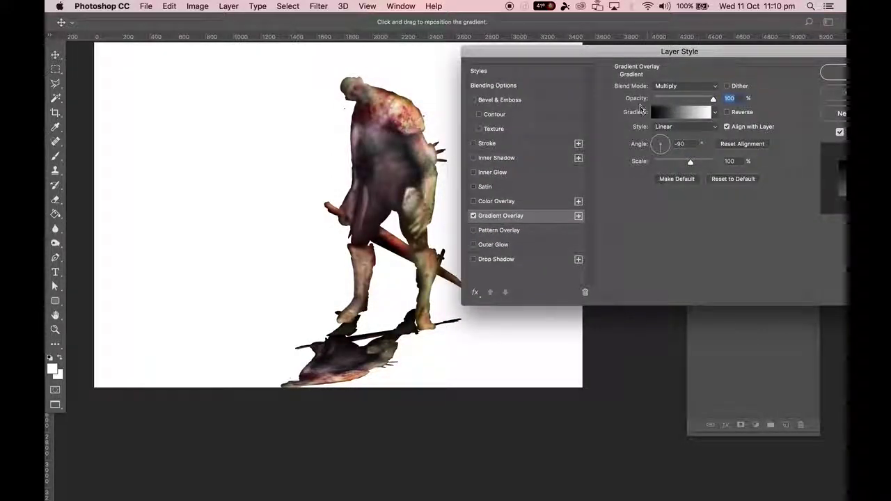
{"action": "left_click", "coordinate": [665, 86]}
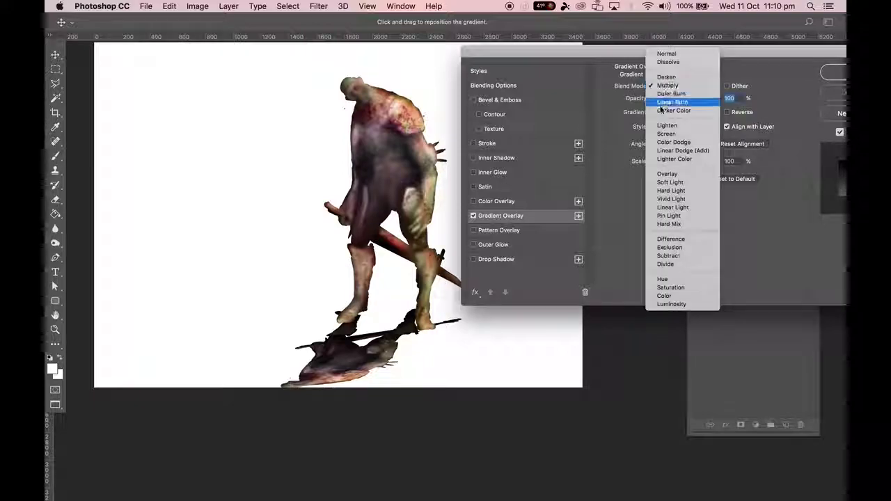
{"action": "left_click", "coordinate": [667, 54]}
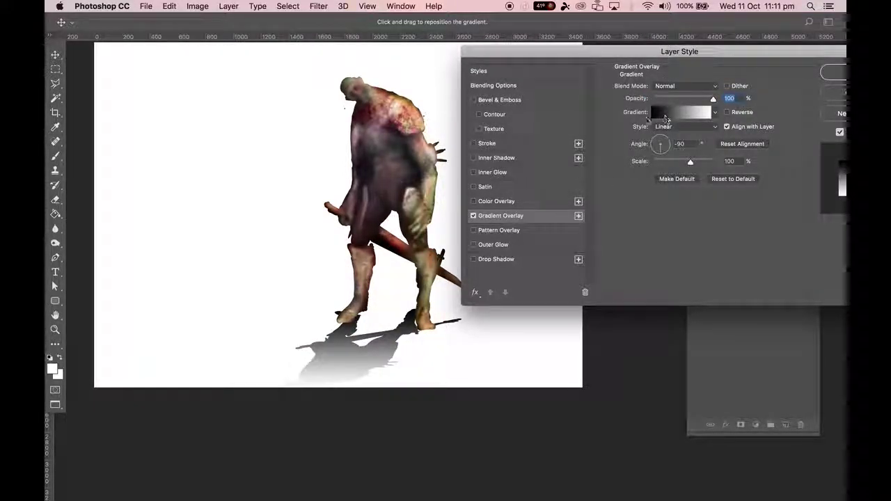
Step: Keep the black-to-white gradient, set its angle to -96° and scale to 87%, and apply the overlay
{"action": "left_click", "coordinate": [667, 115]}
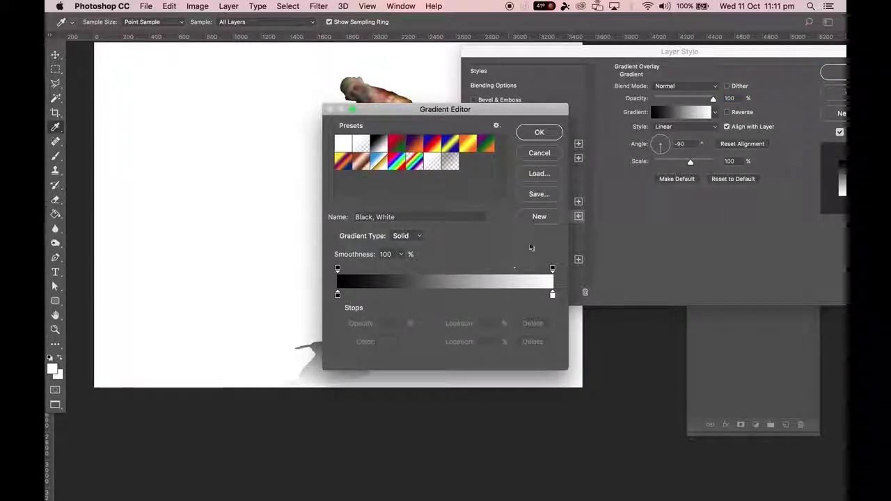
{"action": "left_click", "coordinate": [539, 132]}
{"action": "left_click", "coordinate": [664, 148]}
{"action": "left_click_drag", "start_coordinate": [665, 150], "coordinate": [686, 166]}
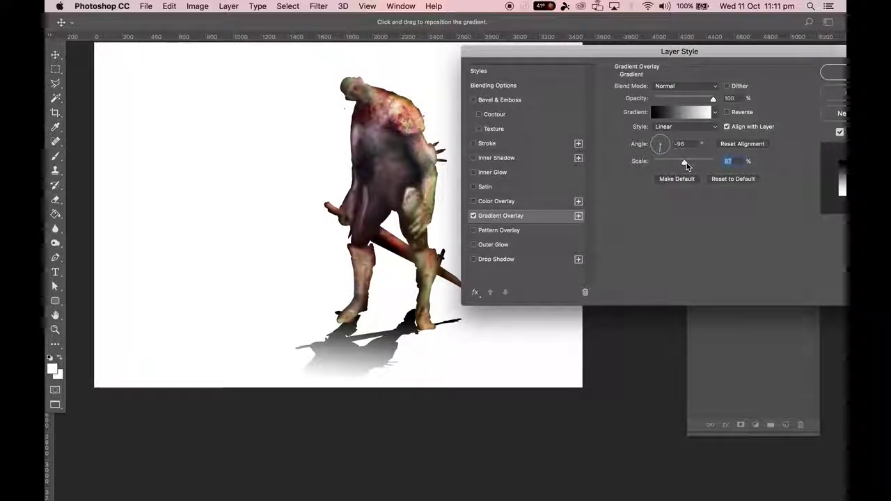
{"action": "left_click", "coordinate": [834, 72]}
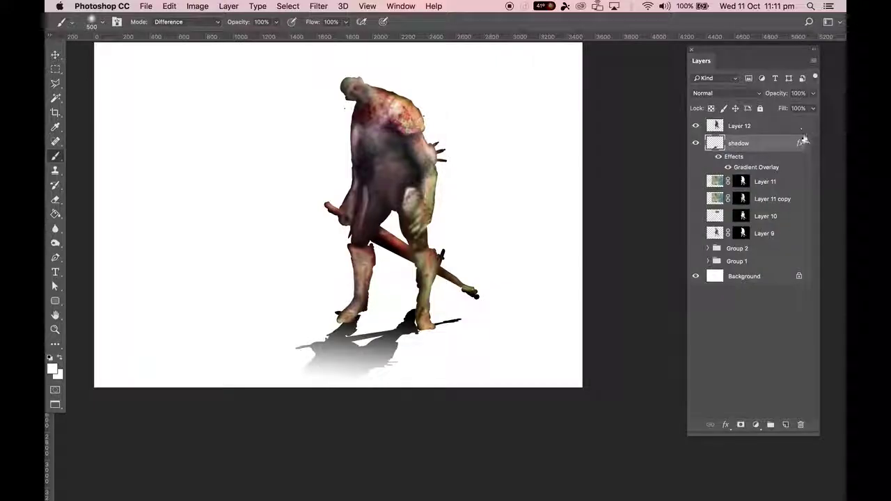
Step: Lower the shadow layer's opacity to 61% and transform it to 104.25% width and 87.22% height beneath the feet
{"action": "left_click", "coordinate": [813, 93]}
{"action": "left_click_drag", "start_coordinate": [813, 108], "coordinate": [793, 108]}
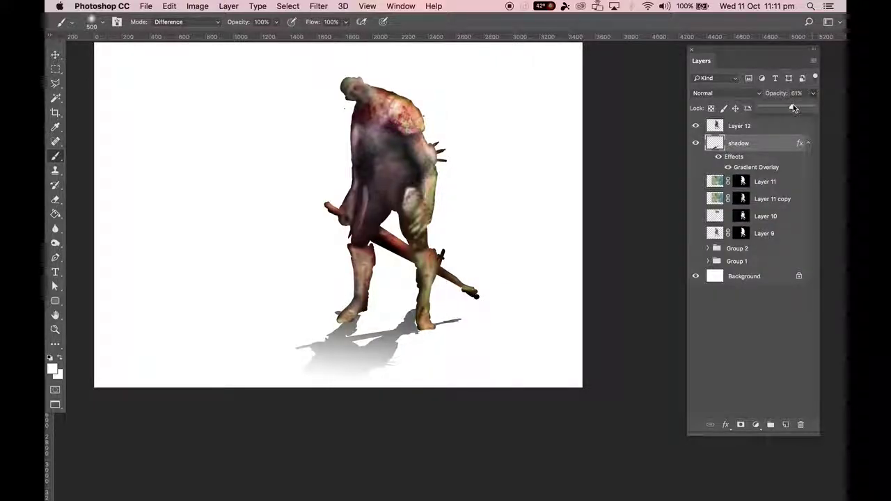
{"action": "key", "text": "super+t"}
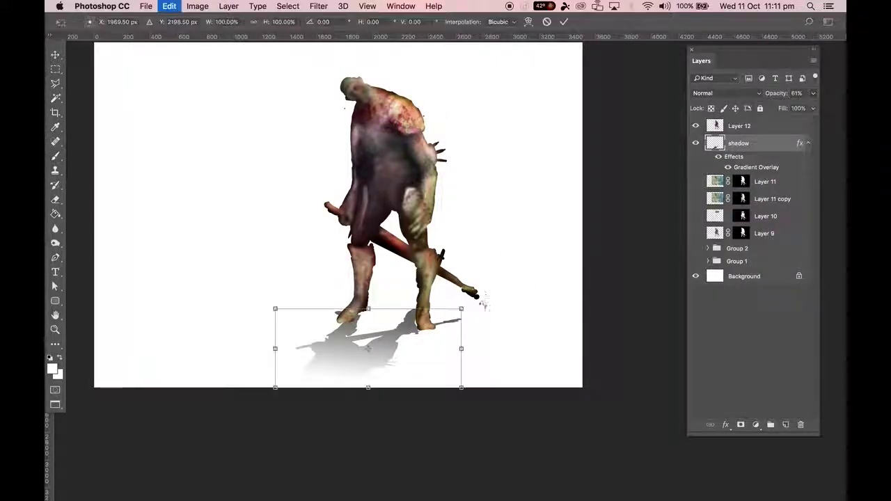
{"action": "left_click_drag", "start_coordinate": [461, 348], "coordinate": [473, 348]}
{"action": "mouse_move", "coordinate": [481, 311]}
{"action": "left_mouse_down"}
{"action": "mouse_move", "coordinate": [467, 318]}
{"action": "mouse_move", "coordinate": [476, 318]}
{"action": "left_mouse_up"}
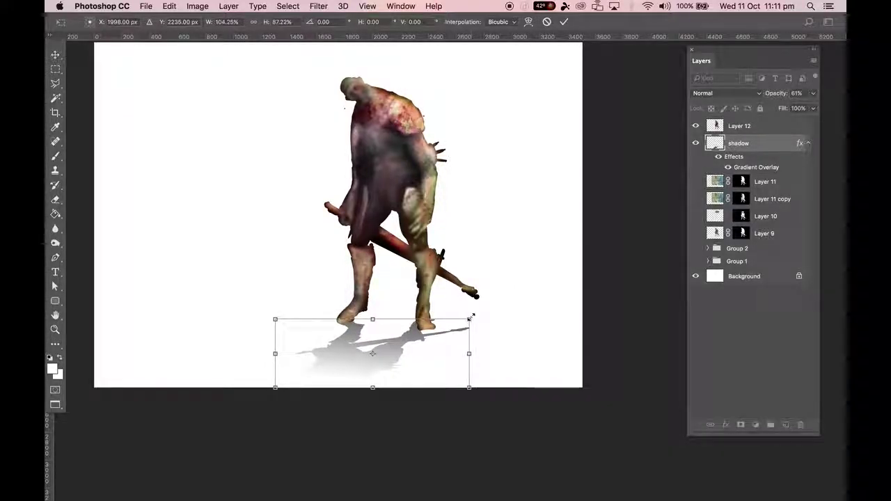
{"action": "key", "text": "Return"}
{"action": "key", "text": "b"}
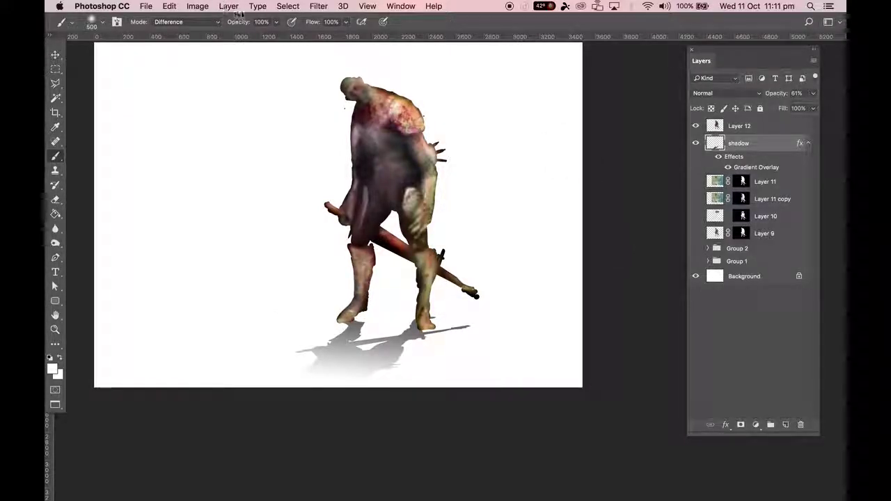
Step: Soften the shadow layer with a Gaussian Blur of 8.7 pixels radius
{"action": "left_click", "coordinate": [319, 7]}
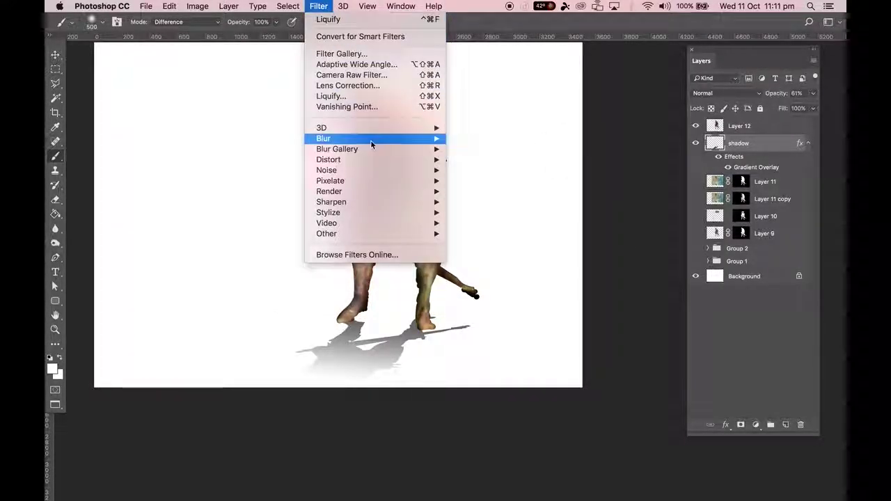
{"action": "mouse_move", "coordinate": [373, 142]}
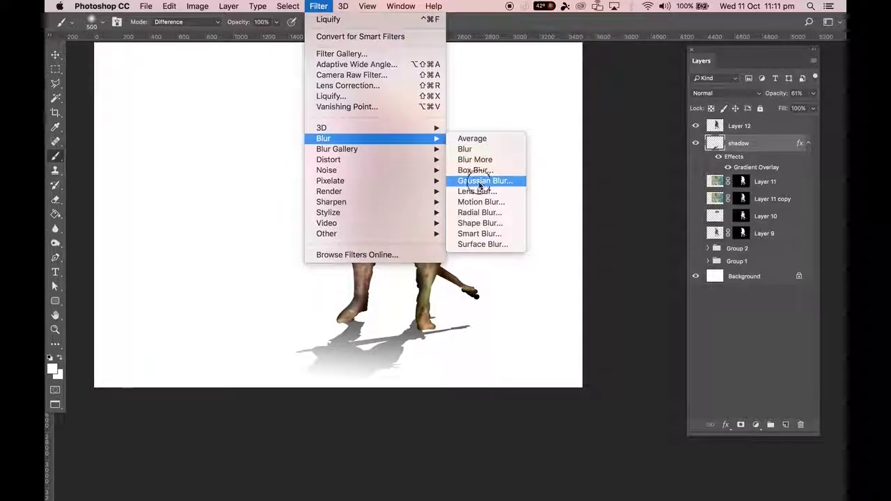
{"action": "left_click", "coordinate": [479, 182]}
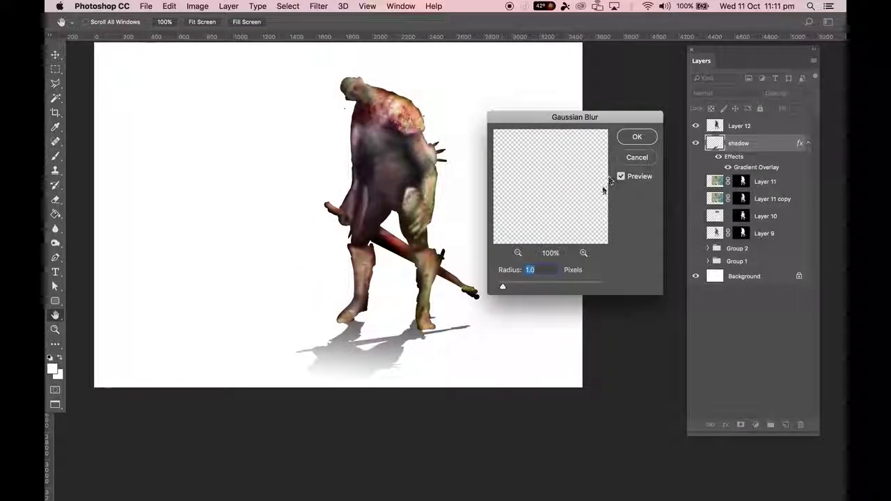
{"action": "left_click_drag", "start_coordinate": [512, 288], "coordinate": [535, 289]}
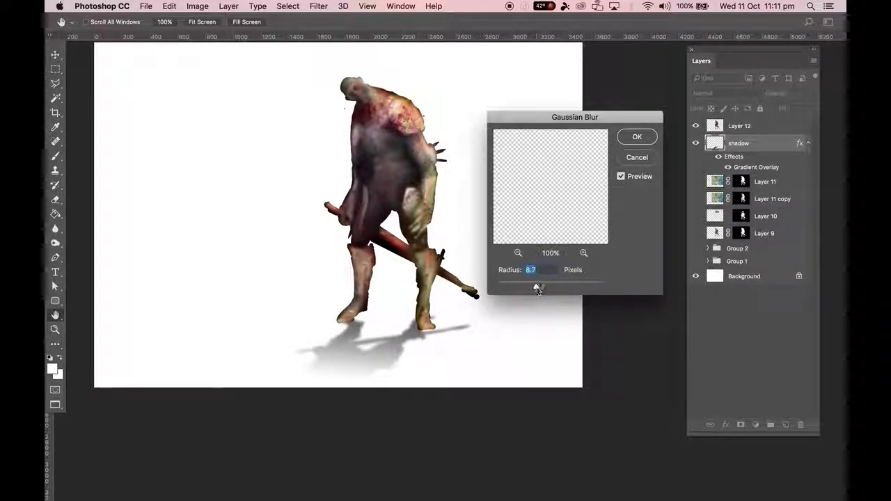
{"action": "left_click", "coordinate": [638, 136]}
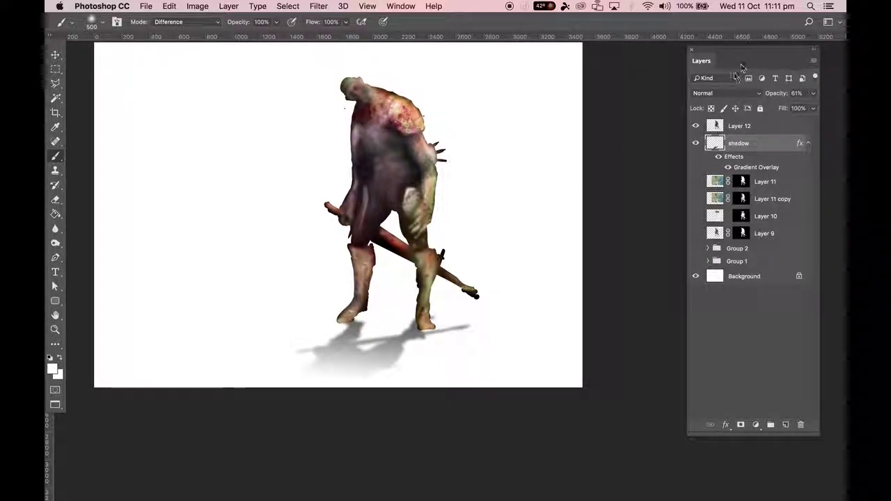
Step: Hide Layer 12 and the shadow, show the Group 1 silhouettes, and briefly check Group 2 to review the early stages
{"action": "left_click", "coordinate": [696, 126]}
{"action": "left_click", "coordinate": [695, 126]}
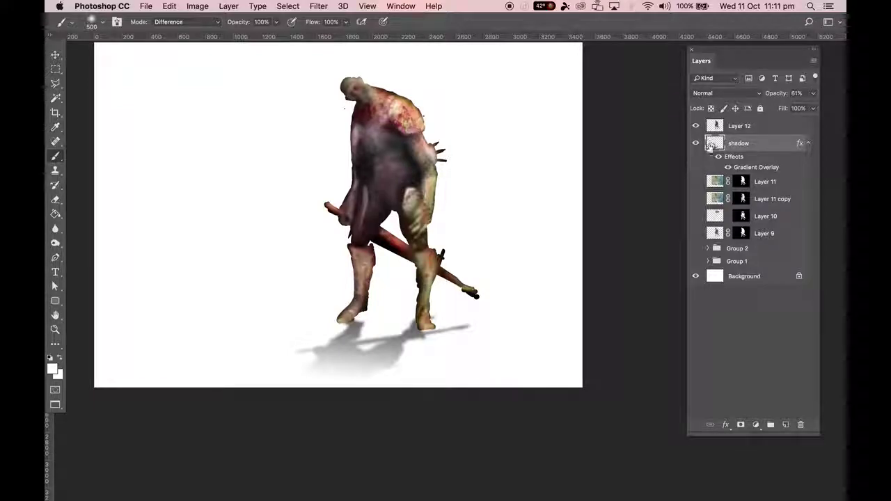
{"action": "left_click_drag", "start_coordinate": [696, 143], "coordinate": [696, 126]}
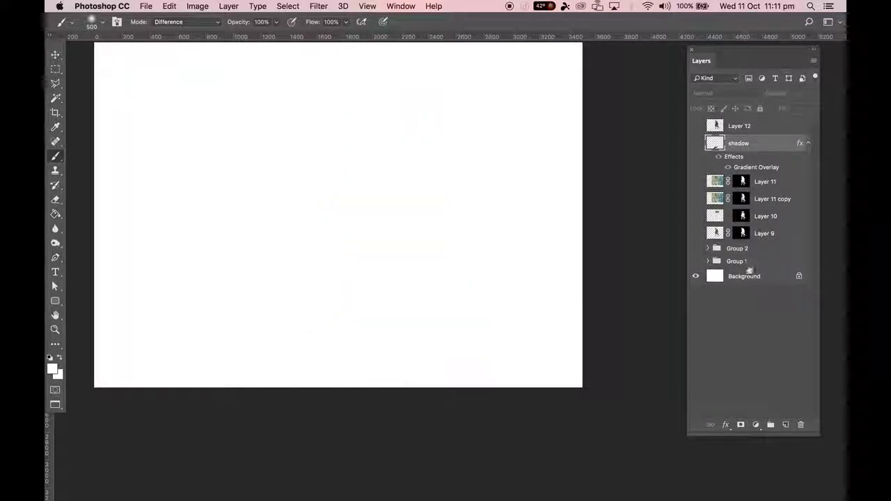
{"action": "left_click", "coordinate": [696, 261]}
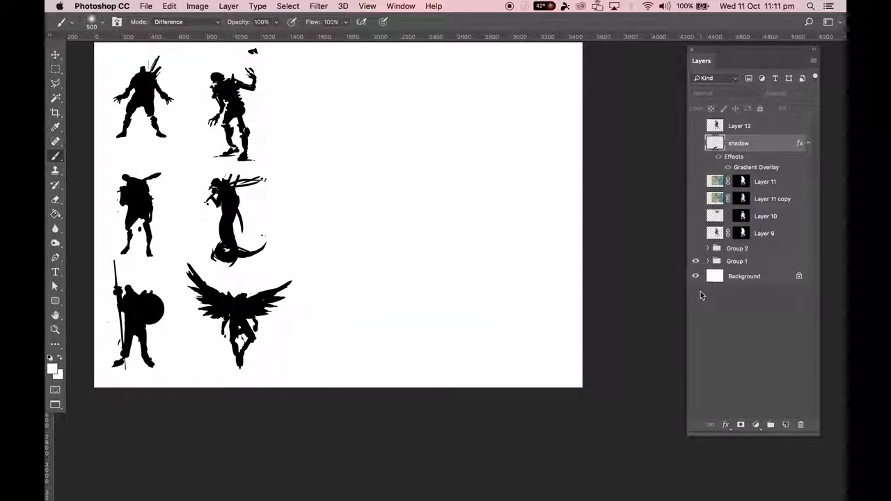
{"action": "left_click", "coordinate": [696, 248]}
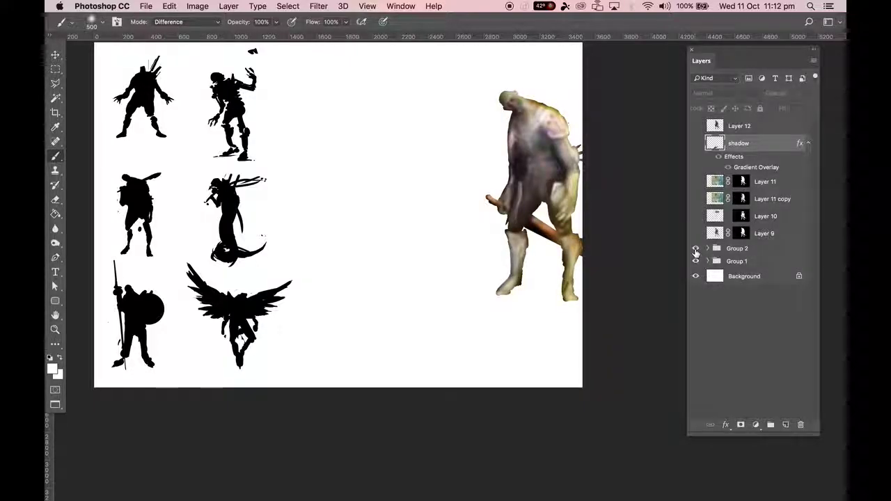
{"action": "left_click", "coordinate": [696, 248]}
Step: Review the texturing stages by showing Layer 9, Layer 10, Layer 11 copy and Layer 11 in turn
{"action": "left_click", "coordinate": [696, 233]}
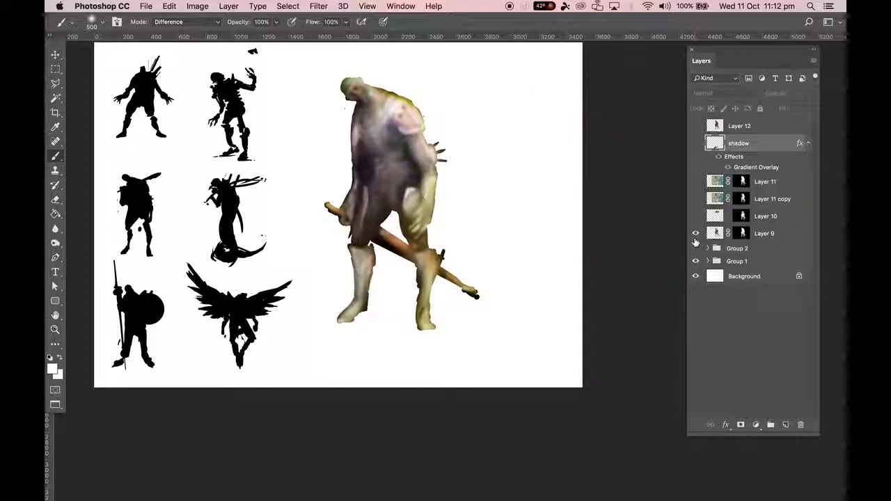
{"action": "left_click", "coordinate": [696, 233]}
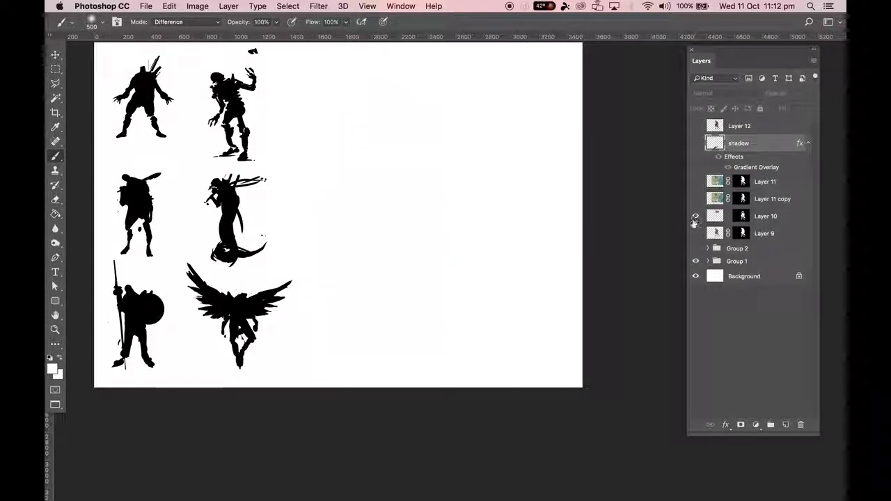
{"action": "left_click", "coordinate": [695, 233]}
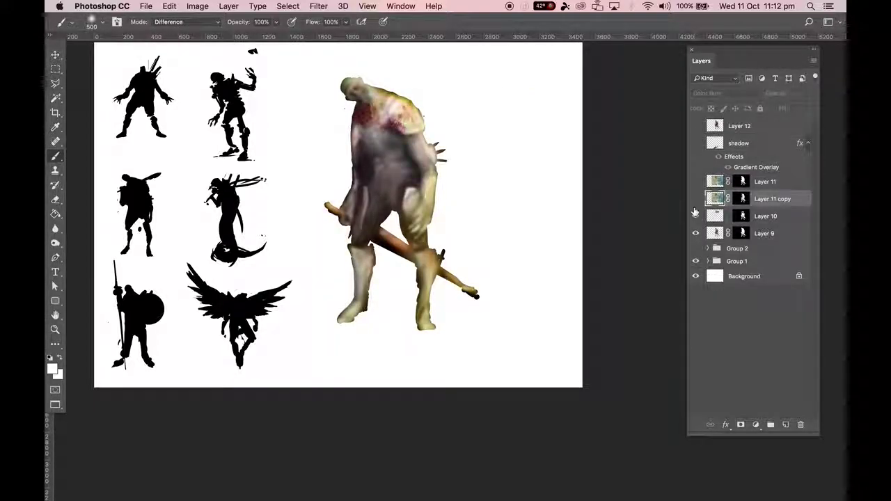
{"action": "left_click", "coordinate": [696, 216]}
{"action": "left_click", "coordinate": [696, 199]}
{"action": "left_click", "coordinate": [696, 181]}
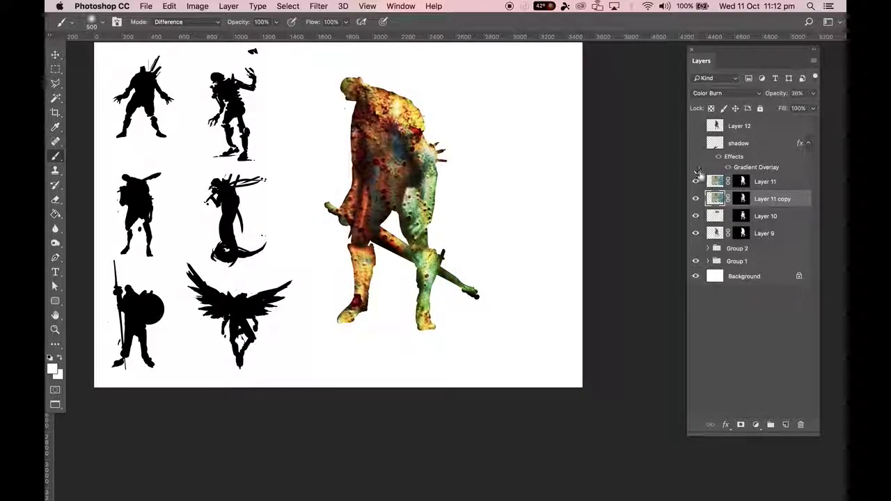
Step: Hide Layers 9, 10, 11 copy and 11, and show the shadow and Layer 12 again
{"action": "left_click", "coordinate": [696, 181]}
{"action": "left_click", "coordinate": [696, 143]}
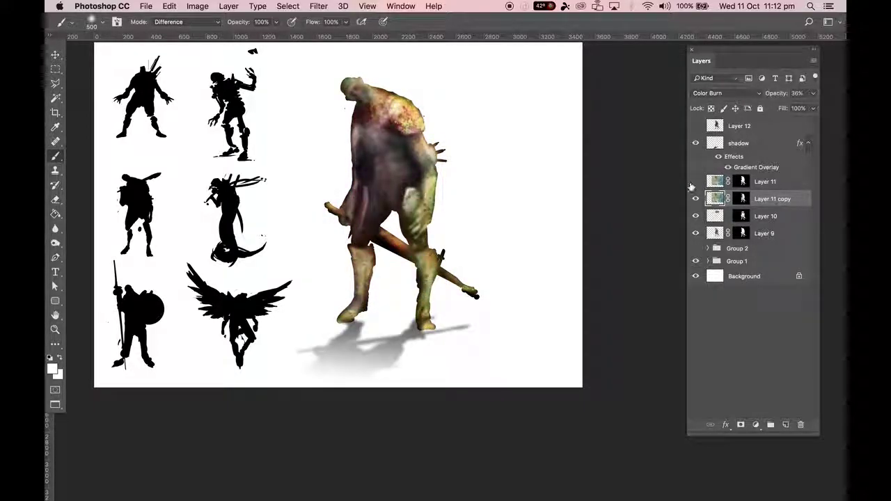
{"action": "left_click_drag", "start_coordinate": [696, 234], "coordinate": [704, 171]}
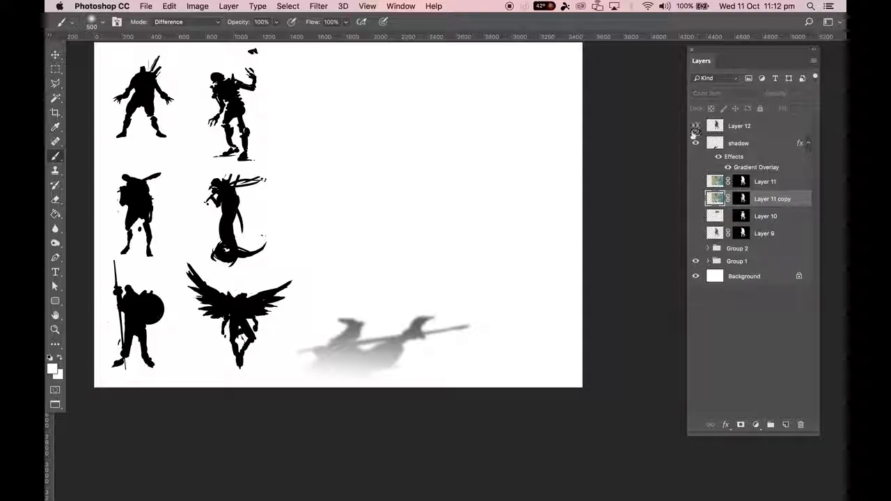
{"action": "left_click", "coordinate": [696, 127]}
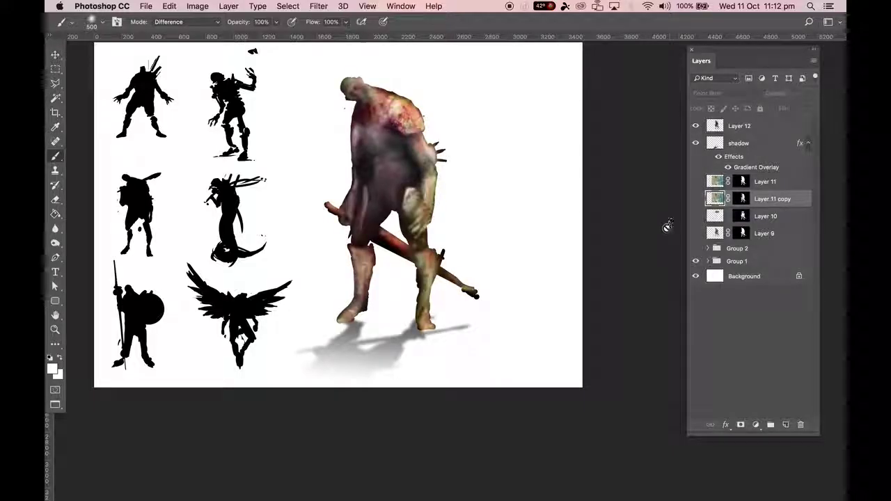
Step: Check the finished character on transparency by hiding Group 1 and Background, and show both again
{"action": "left_click_drag", "start_coordinate": [696, 261], "coordinate": [696, 276]}
{"action": "left_click", "coordinate": [696, 277]}
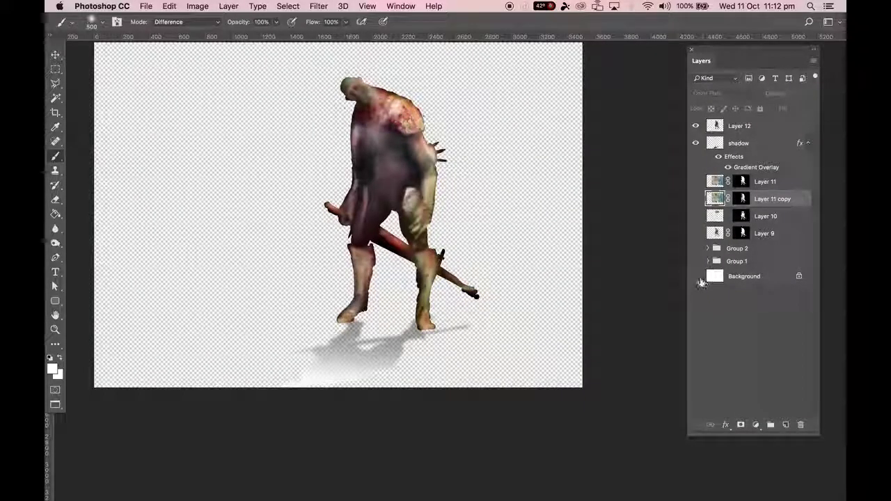
{"action": "left_click", "coordinate": [695, 262]}
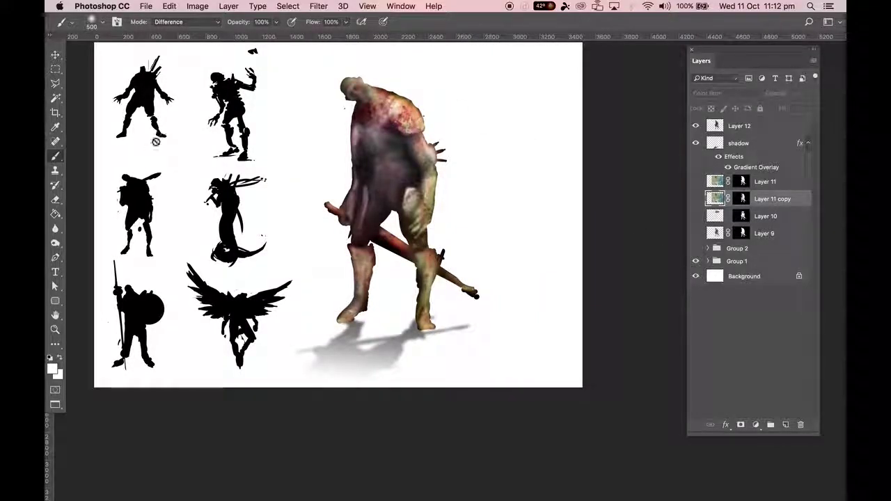